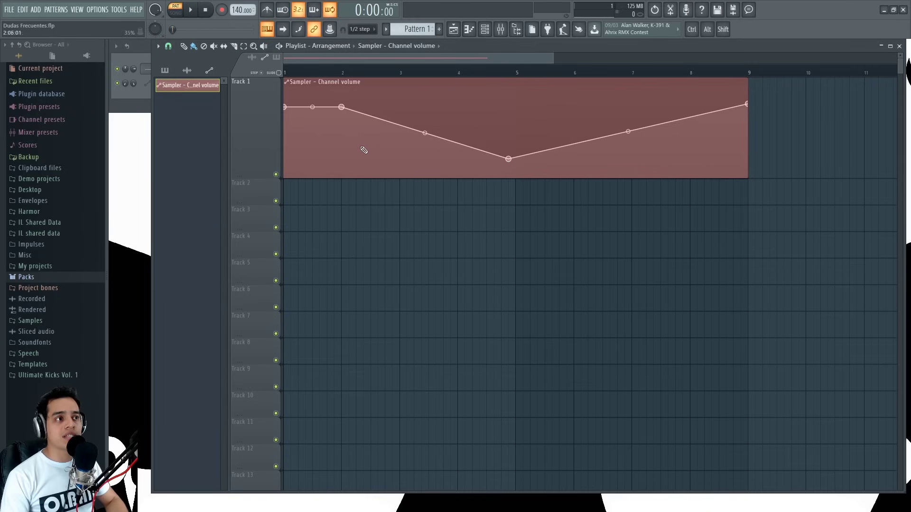
Step: Nudge the low point of the Channel volume automation slightly down and add a control point beside it at bar 5
mouse_move(509, 158)
left_mouse_down()
mouse_move(510, 146)
mouse_move(509, 160)
left_mouse_up()
right_click(516, 164)
mouse_move(450, 160)
left_mouse_down()
mouse_move(398, 137)
mouse_move(614, 157)
left_mouse_up()
key("ctrl+z")
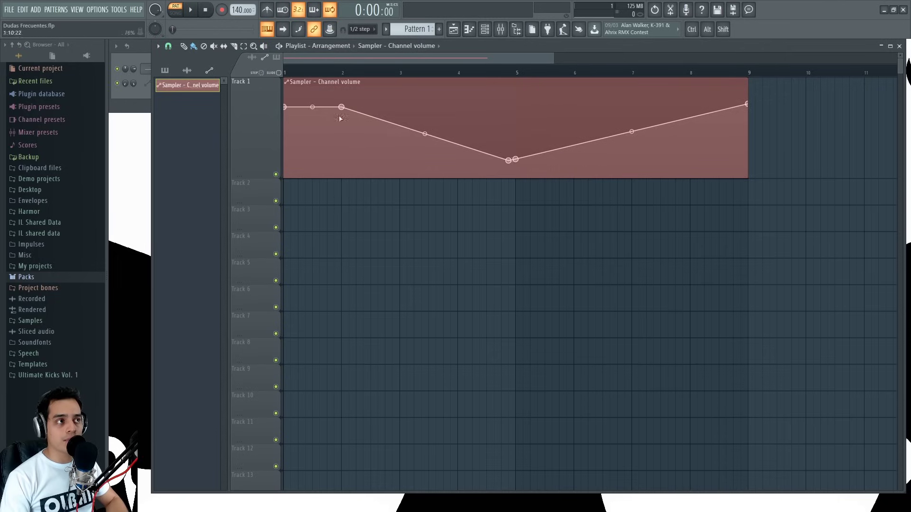
Step: Reshape the automation curve with a low point just before bar 3, a peak just after bar 4 and a low point at bar 6
left_click_drag(510, 161, 392, 158)
left_click(445, 114)
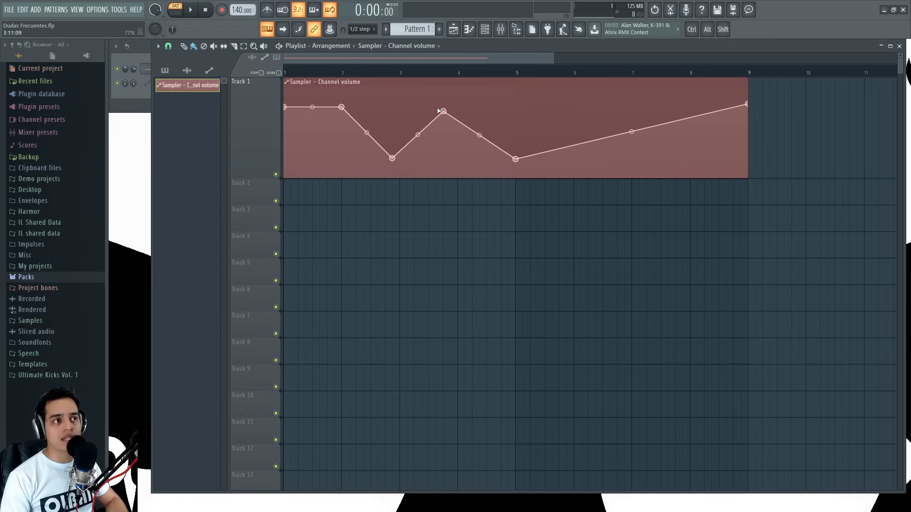
left_click_drag(443, 112, 450, 141)
mouse_move(512, 158)
left_mouse_down()
mouse_move(549, 161)
mouse_move(518, 137)
mouse_move(574, 160)
mouse_move(513, 161)
mouse_move(513, 141)
mouse_move(512, 148)
left_mouse_up()
left_click_drag(451, 141, 465, 116)
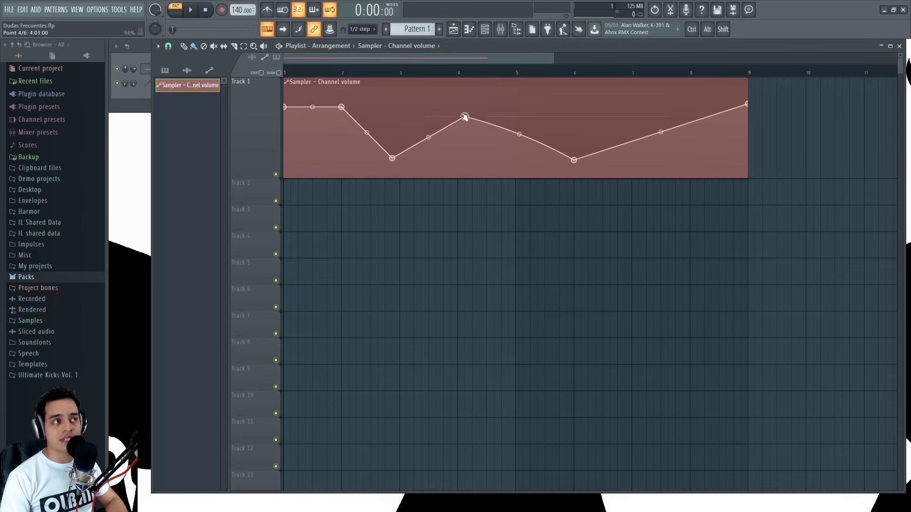
Step: Try drawing a wavy freehand curve between bars 3 and 5 of the automation clip in Step mode, and undo it
left_click(262, 73)
mouse_move(400, 110)
left_mouse_down()
mouse_move(472, 115)
mouse_move(522, 140)
left_mouse_up()
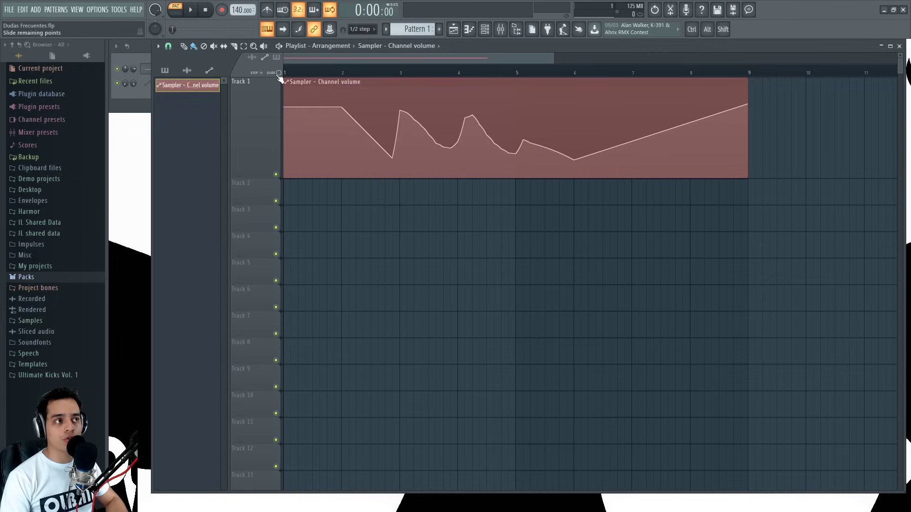
key("ctrl+z")
key("ctrl+z")
Step: Shrink Track 1 until the automation clip is a thin strip, and enlarge the track's height again
left_click_drag(251, 174, 262, 87)
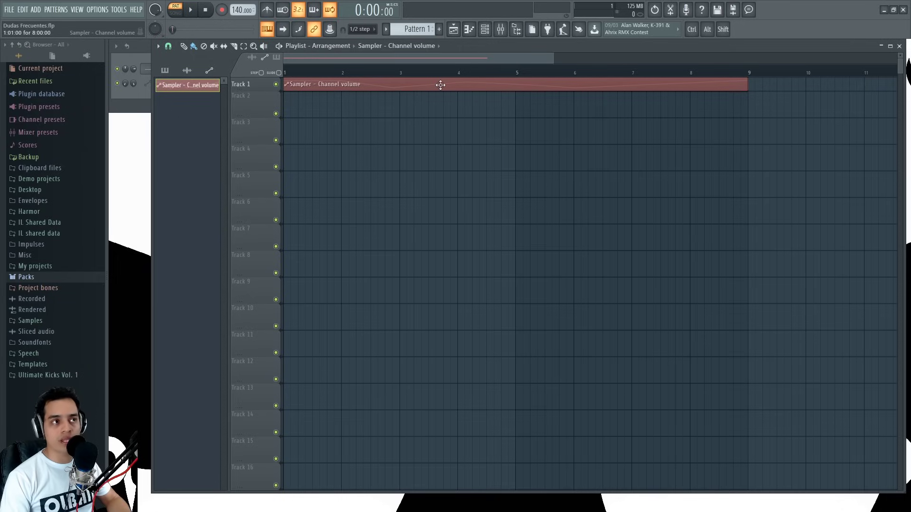
left_click_drag(479, 86, 338, 94)
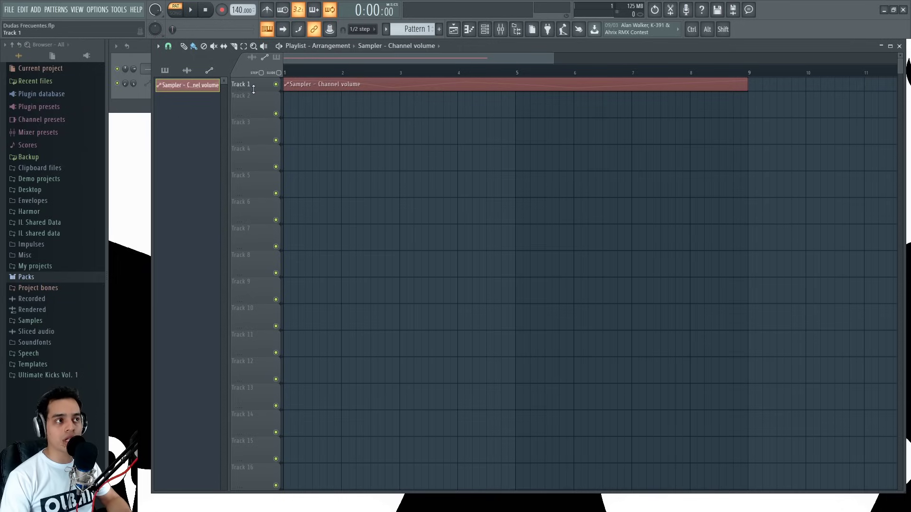
left_click_drag(253, 90, 249, 144)
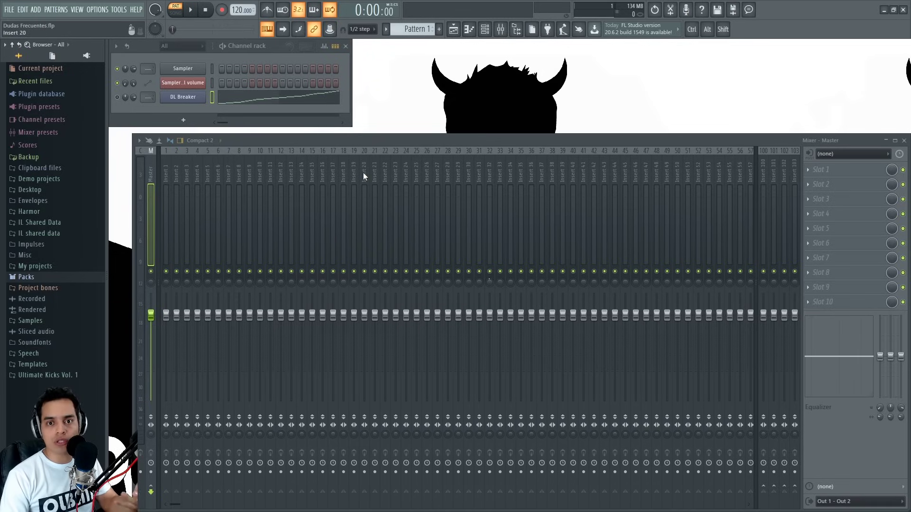
Step: Set the audio input of the Master mixer track to mono In 1 and mute the track
left_click(214, 176)
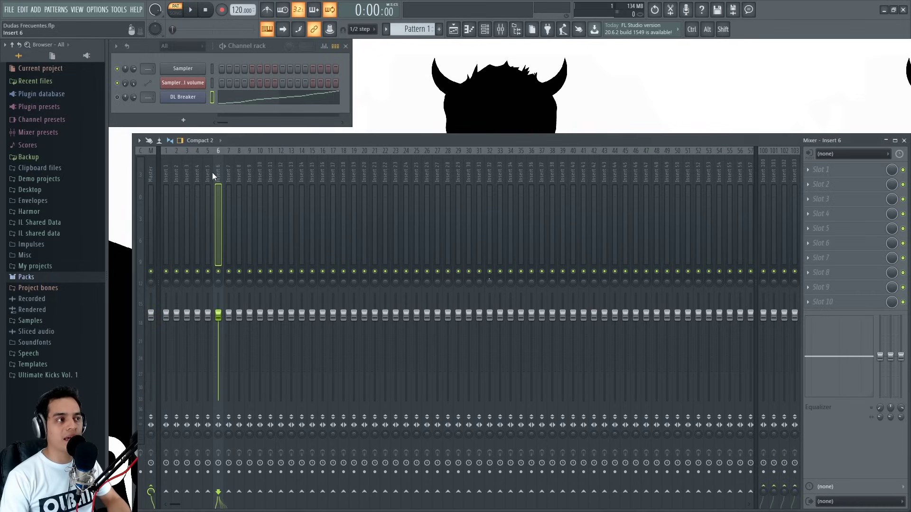
left_click(151, 176)
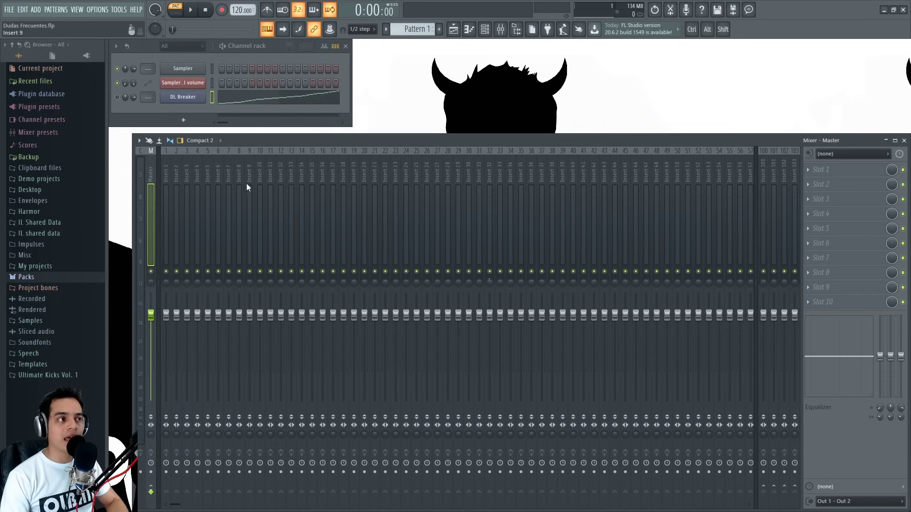
left_click(852, 155)
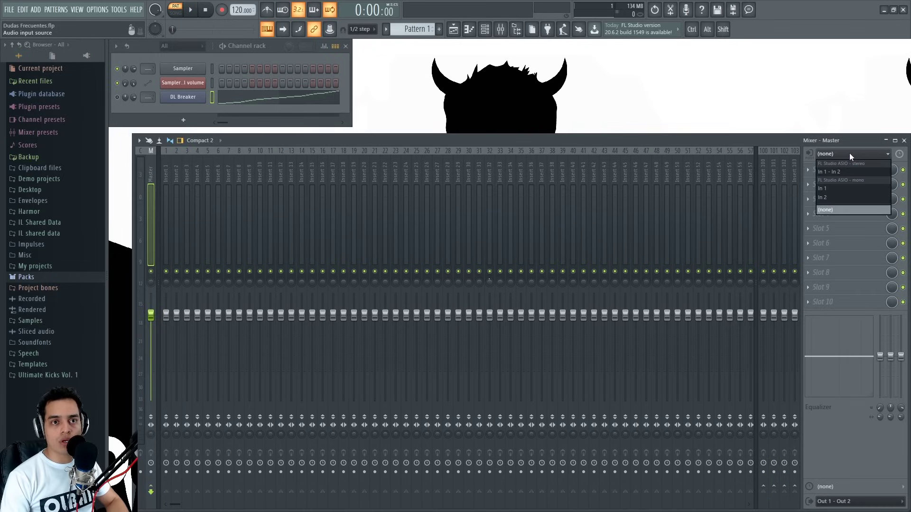
left_click(836, 190)
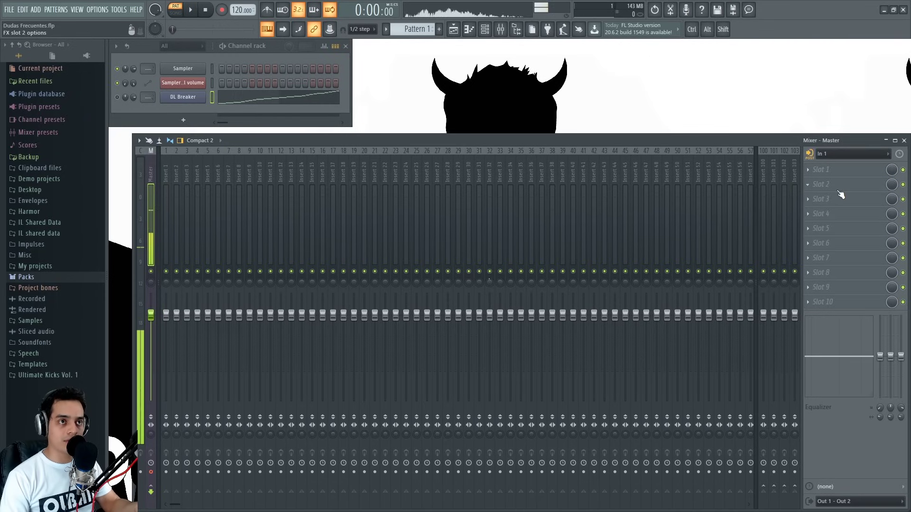
left_click(151, 272)
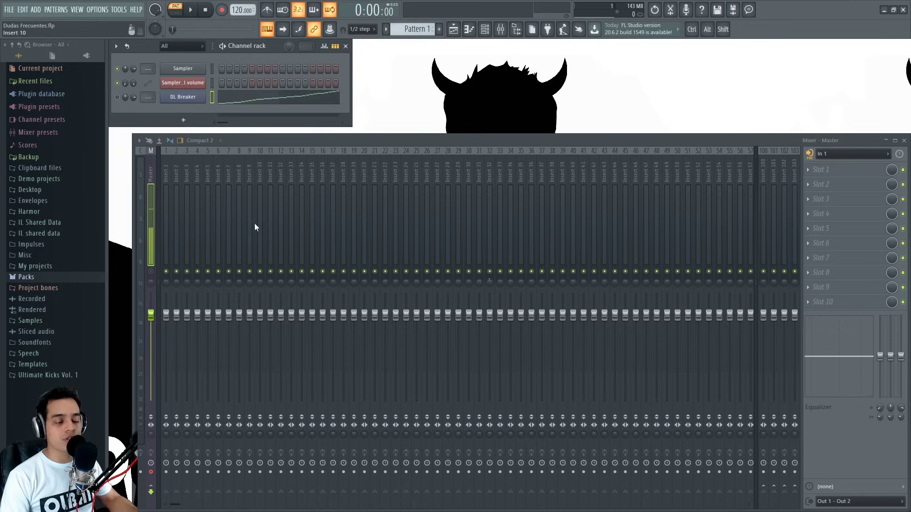
left_click(154, 273)
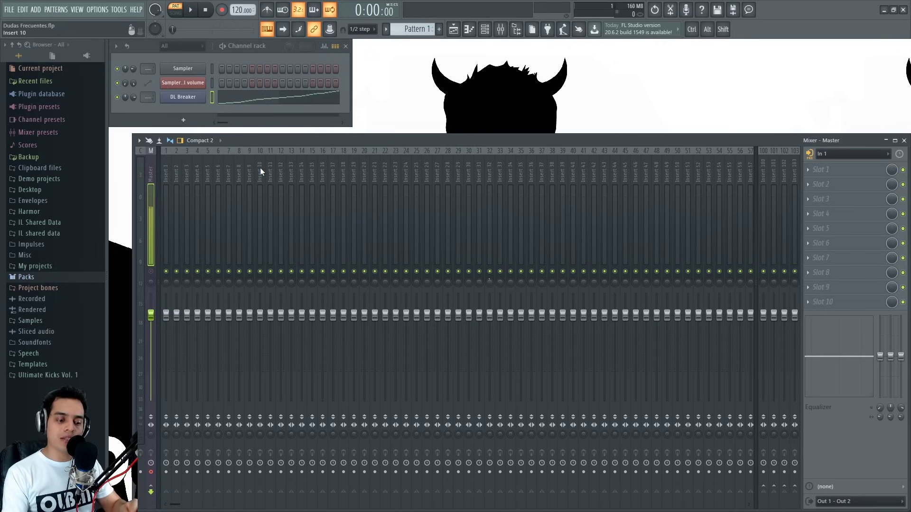
left_click(159, 171)
left_click(138, 172)
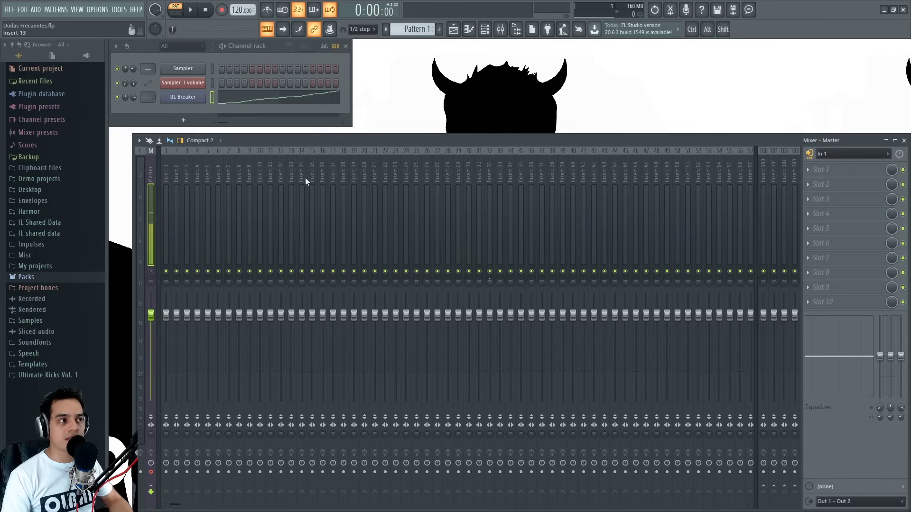
Step: Load Edison into slot 2 of the Master track and start recording the input
left_click(809, 189)
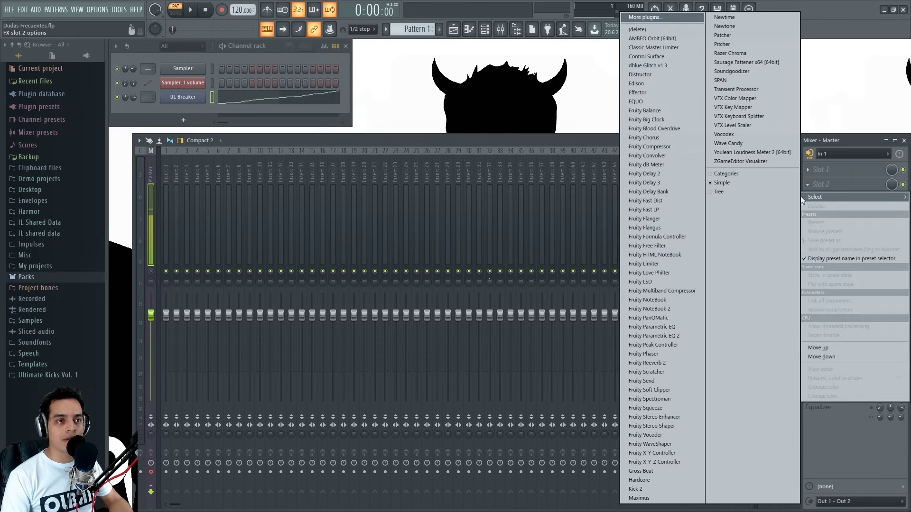
left_click(641, 83)
left_click(453, 185)
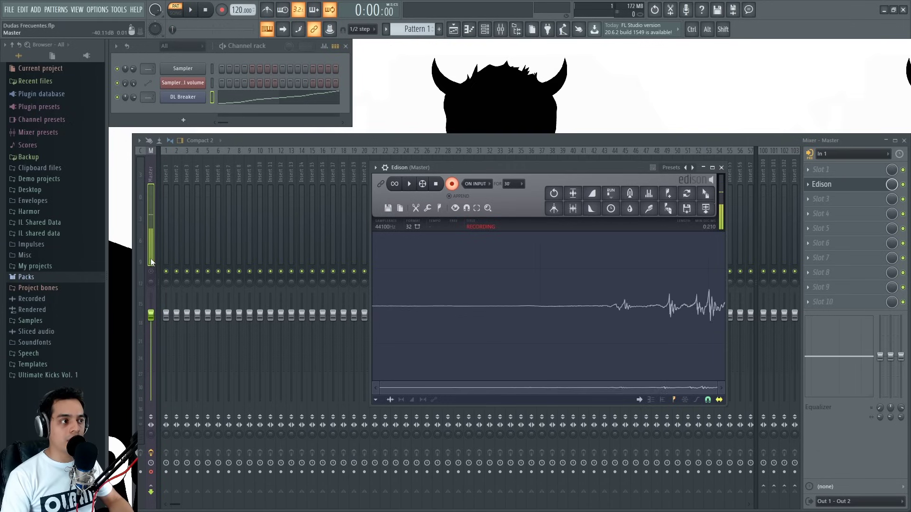
Step: Unmute the Master track and play the pattern briefly so that Edison records it together with the voice
left_click(151, 273)
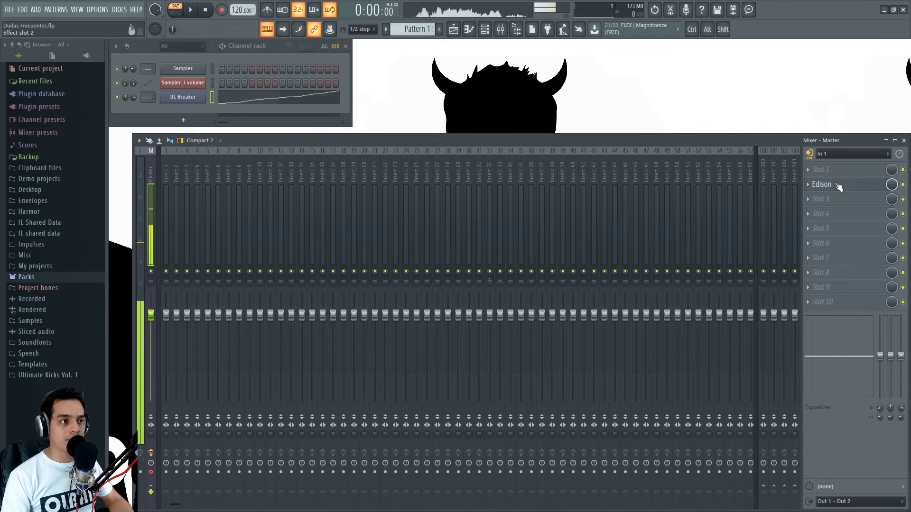
left_click(821, 185)
left_click(190, 10)
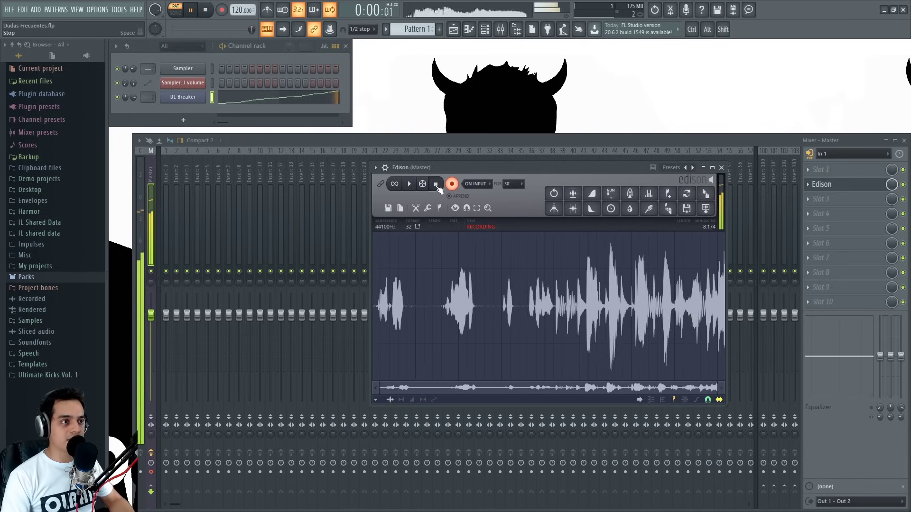
key("space")
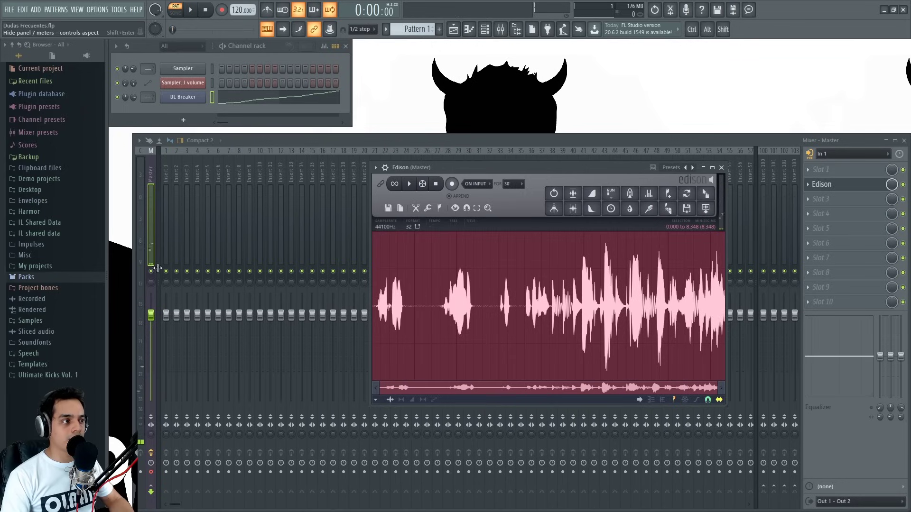
Step: Set the Master track's audio input to (none) and play back the Edison recording from about the 3-second mark
left_click(828, 184)
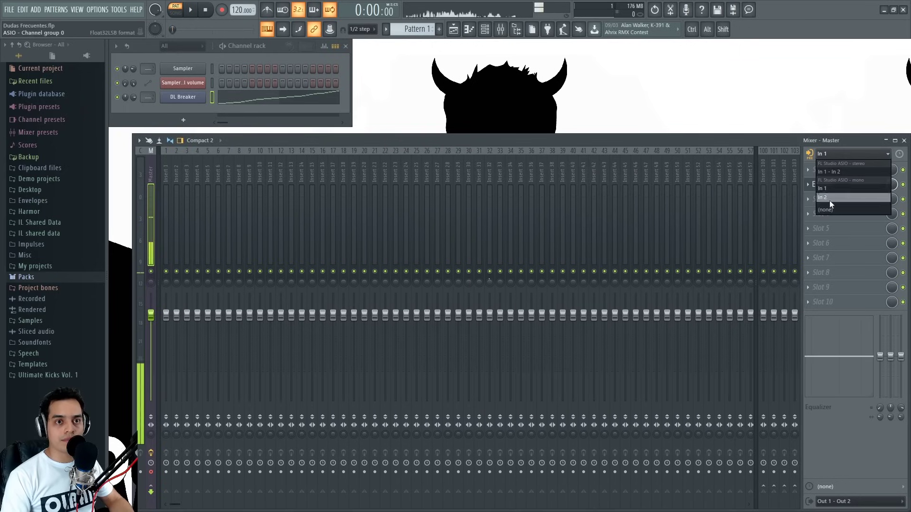
left_click(826, 184)
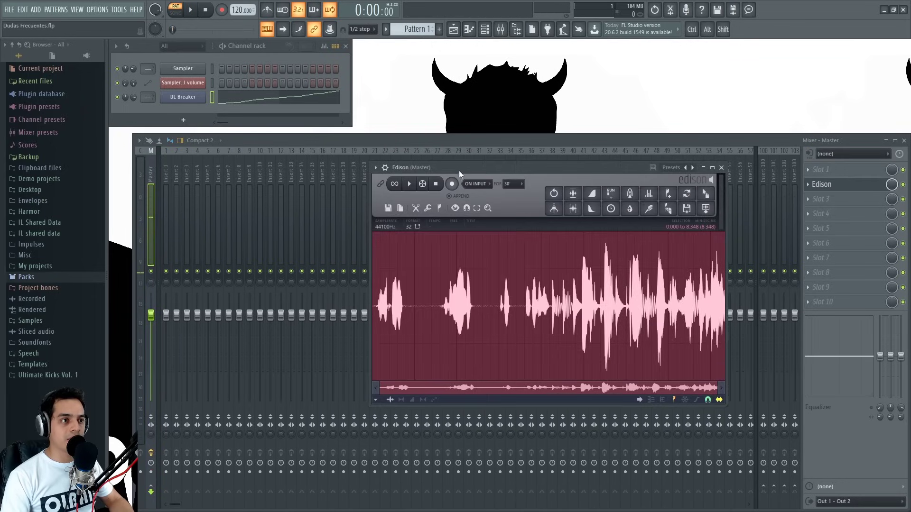
left_click_drag(459, 171, 434, 168)
left_click(474, 273)
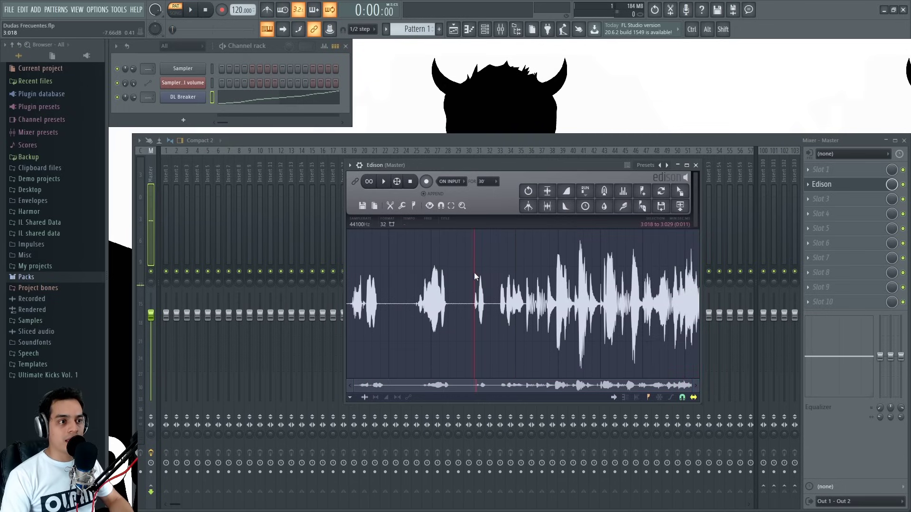
left_click(384, 182)
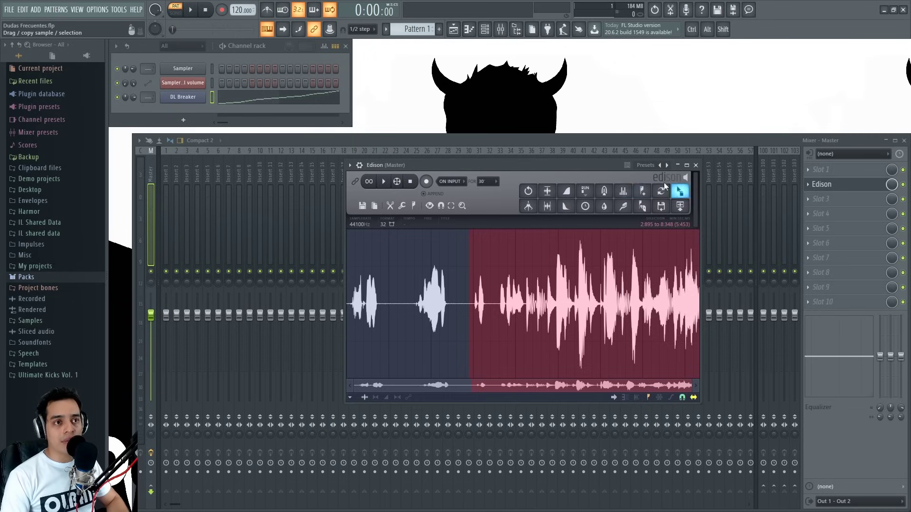
Step: Clear the whole recording in Edison and remove the plugin from slot 2 of the Master track
key("ctrl+a")
left_click(696, 165)
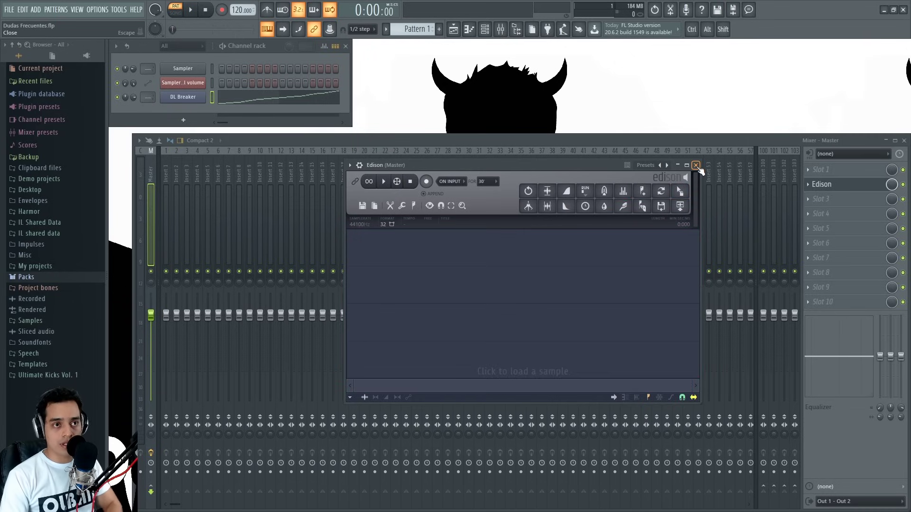
right_click(819, 189)
left_click(816, 206)
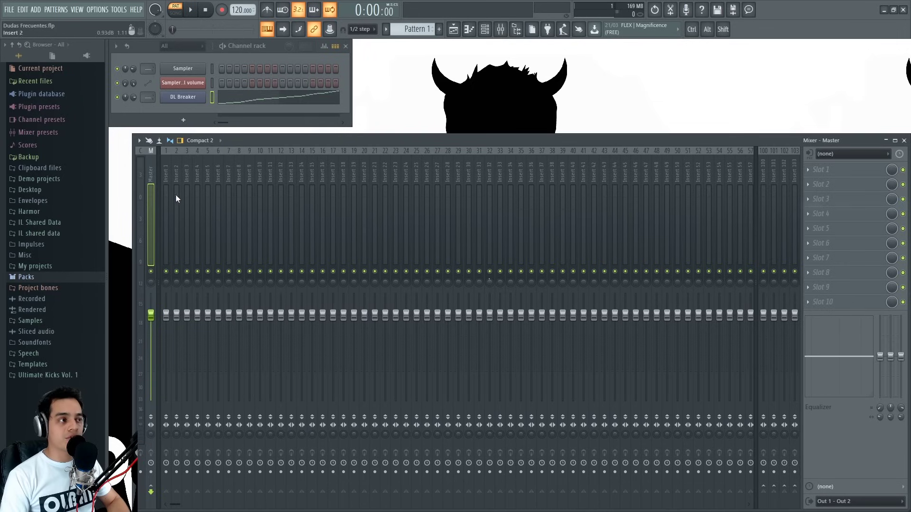
Step: Set the audio input of mixer track Insert 27 to mono In 1 and load Edison into its slot 2
left_click(436, 171)
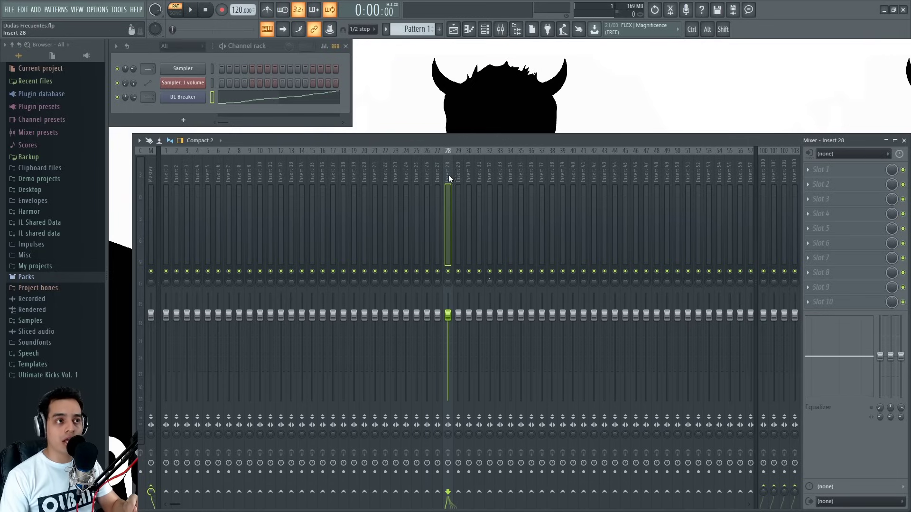
left_click(850, 159)
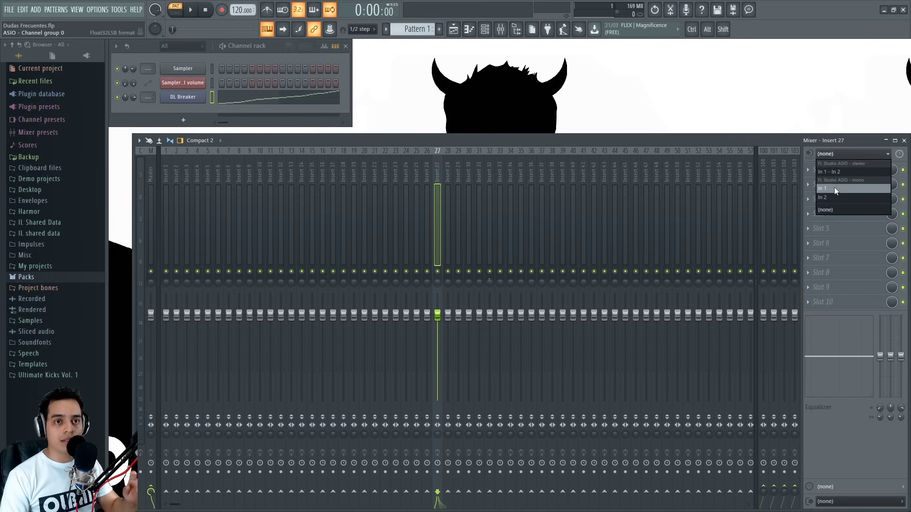
left_click(834, 188)
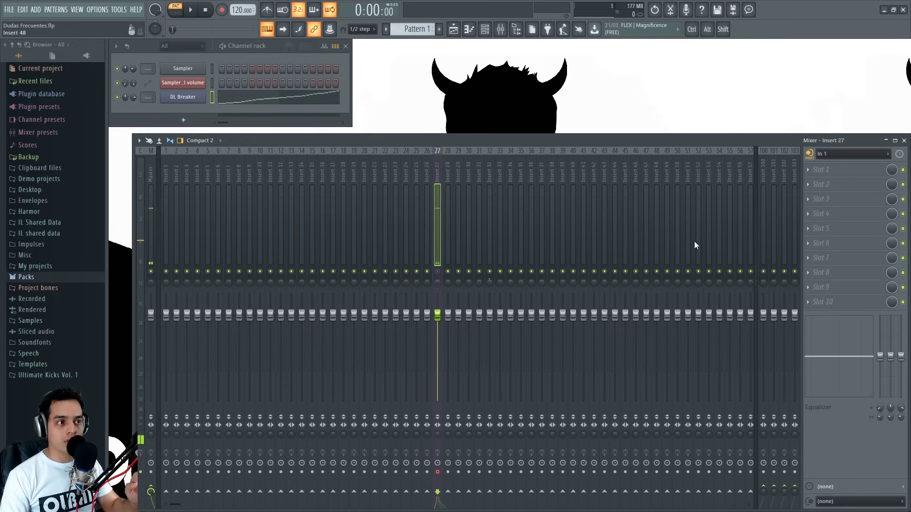
left_click(809, 186)
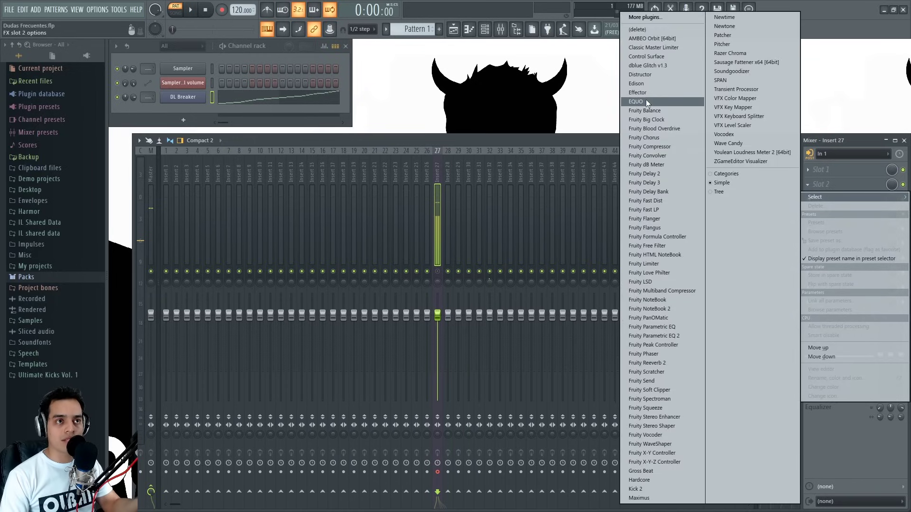
left_click(645, 84)
left_click_drag(341, 101, 606, 212)
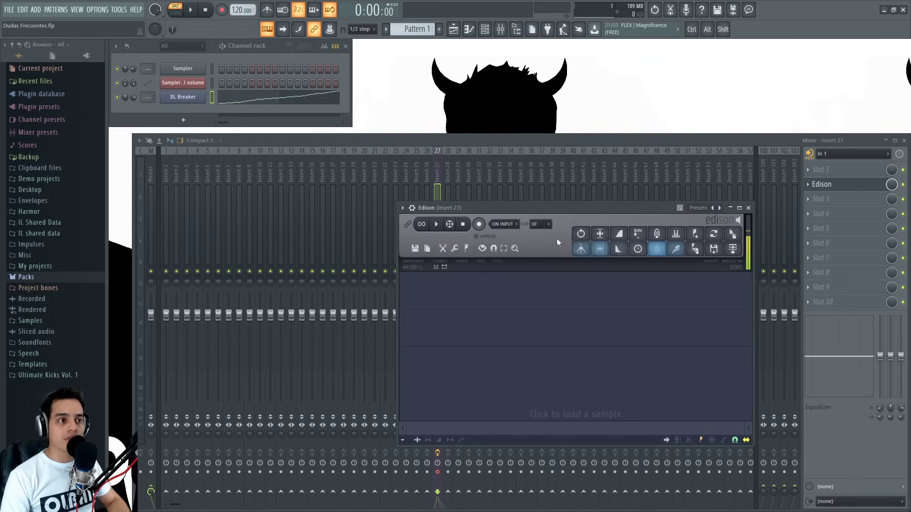
Step: Record the voice in Edison on Insert 27 while the pattern plays, and stop both playback and recording
left_click(478, 224)
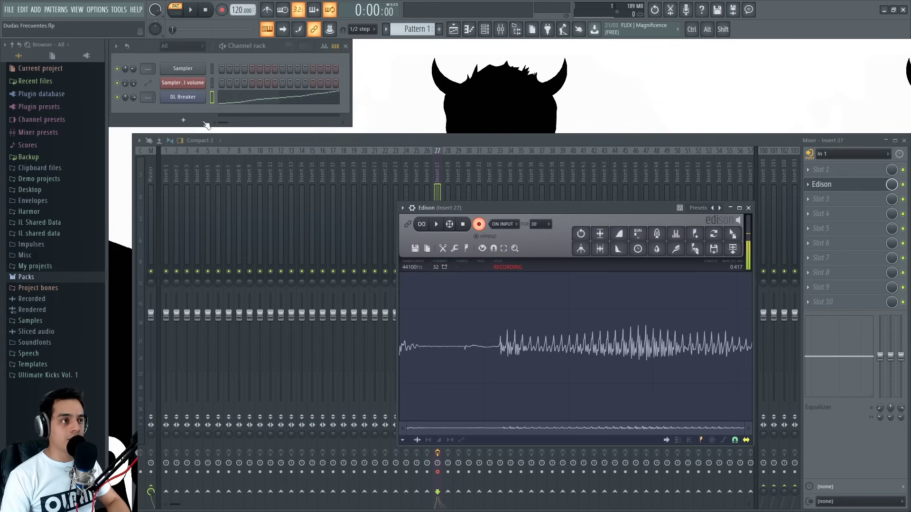
left_click(193, 11)
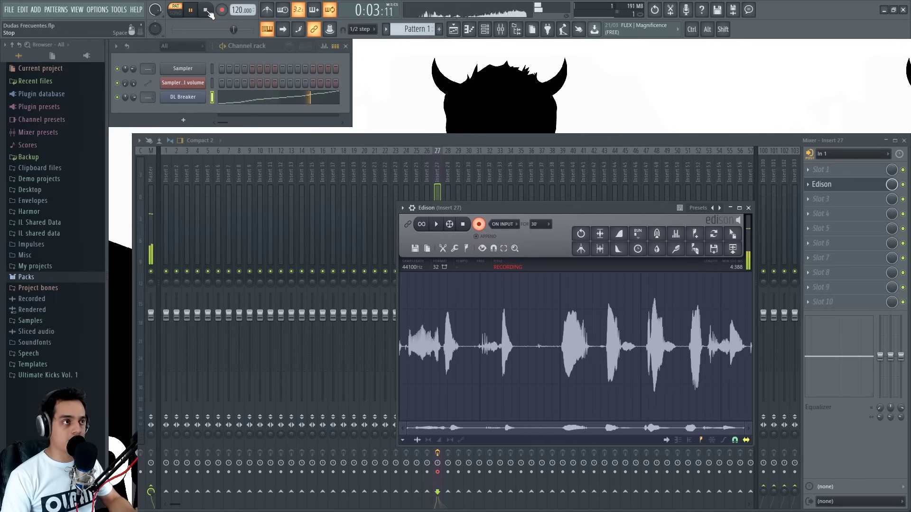
left_click(207, 10)
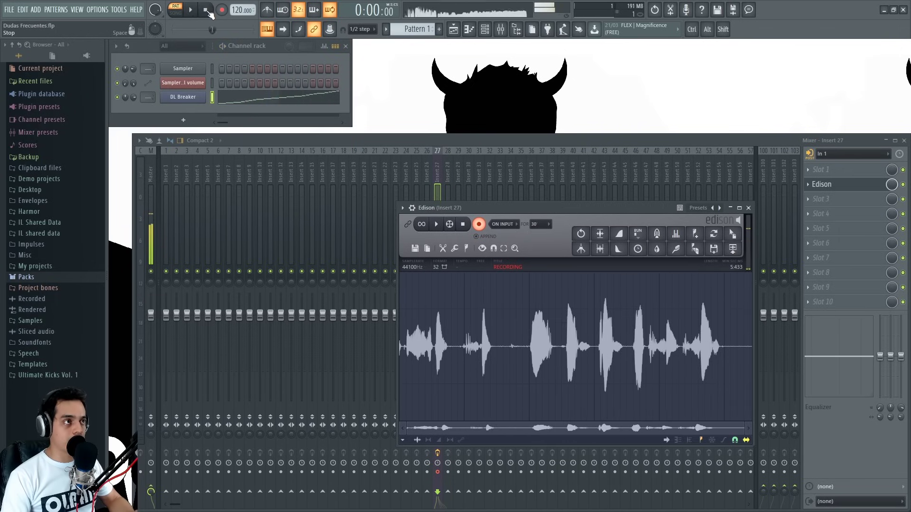
left_click(464, 224)
Step: Set Insert 27's audio input to (none)
left_click_drag(591, 209, 566, 204)
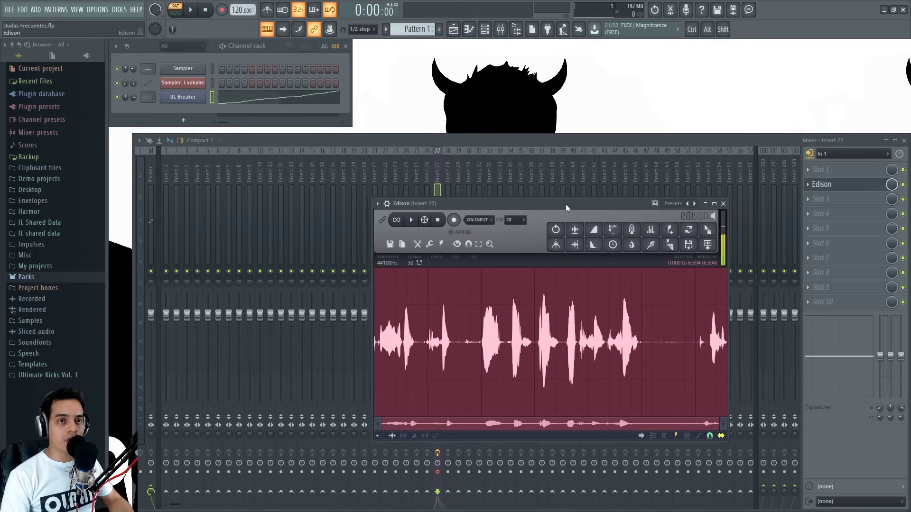
left_click(846, 156)
left_click(824, 195)
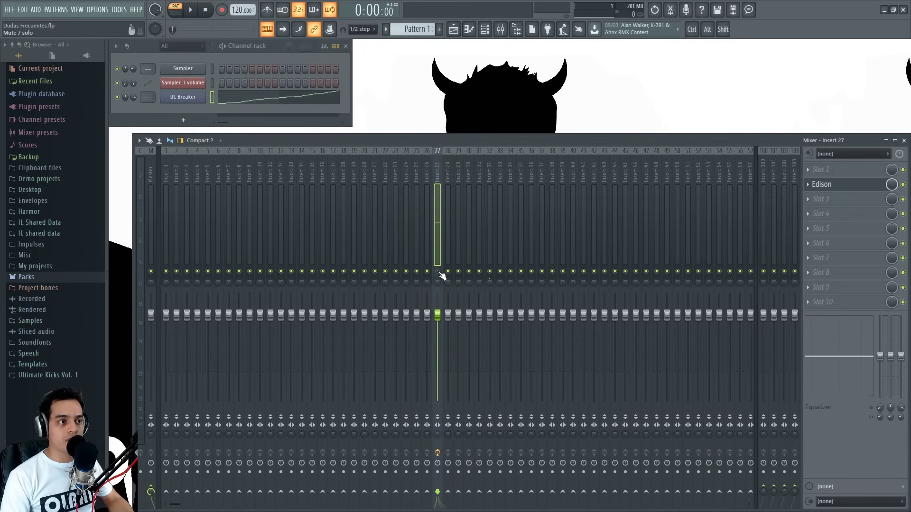
Step: Open Edison on Insert 27, play back the recorded voice and stop it
left_click(843, 189)
left_click(412, 220)
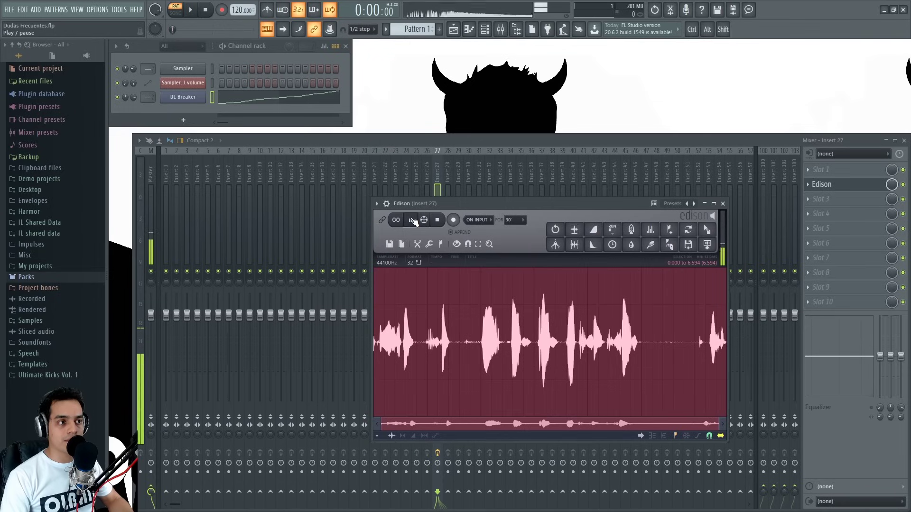
left_click(438, 221)
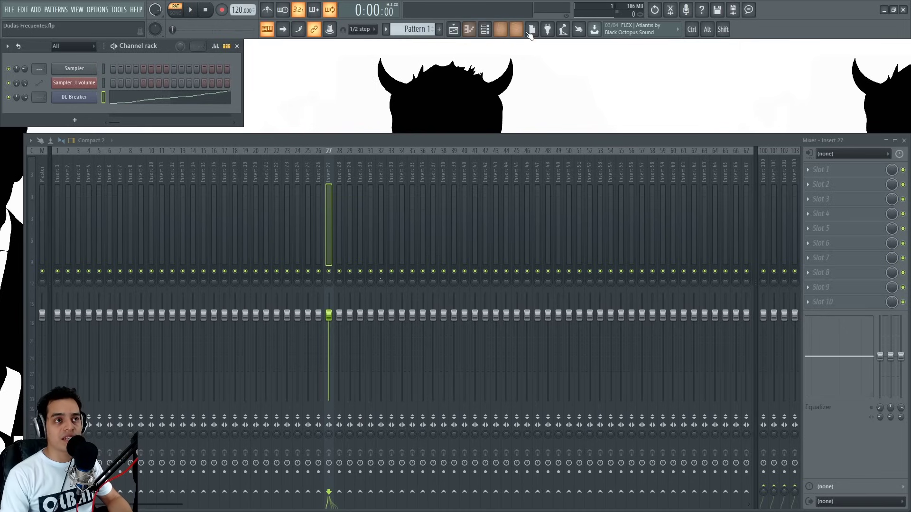
Step: Open and close the playlist, and bring the hidden browser back into view
left_click(455, 32)
left_click(456, 32)
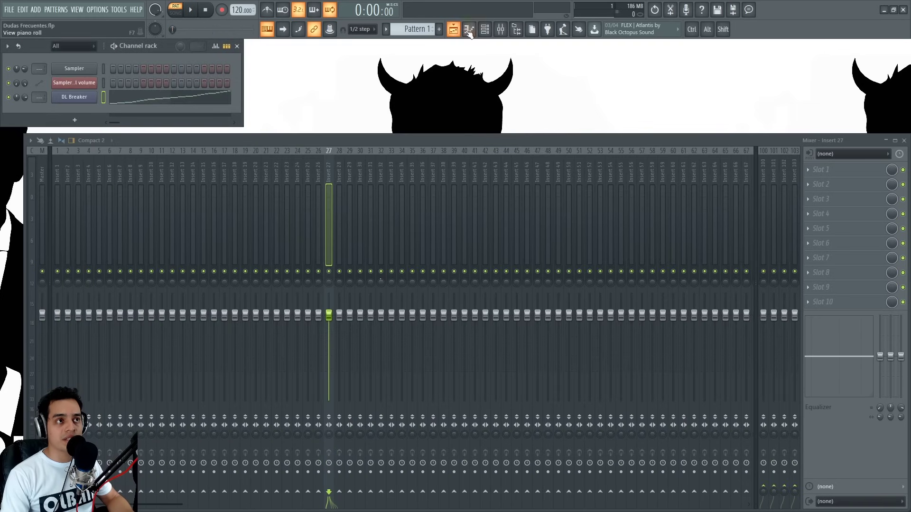
left_click(517, 29)
left_click(517, 30)
left_click(517, 29)
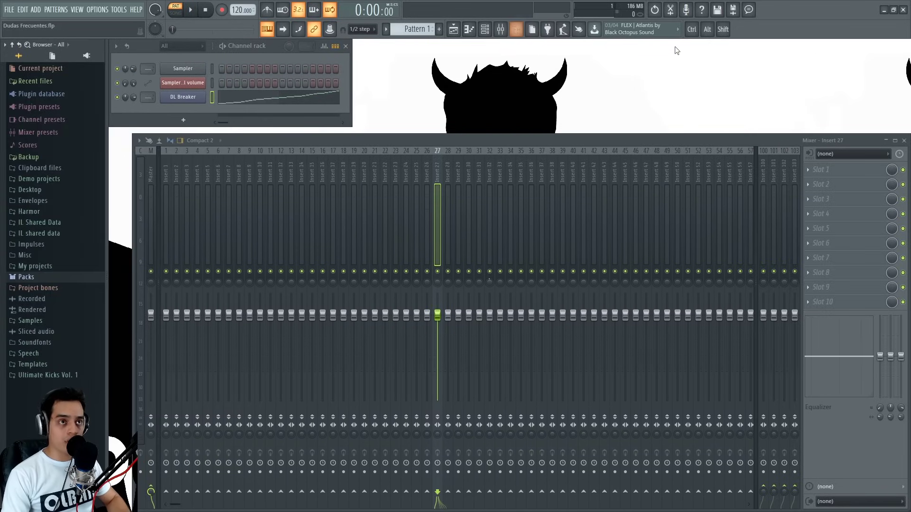
Step: Hide and reshow the browser a few times, and expand and collapse its Packs folder
key("alt")
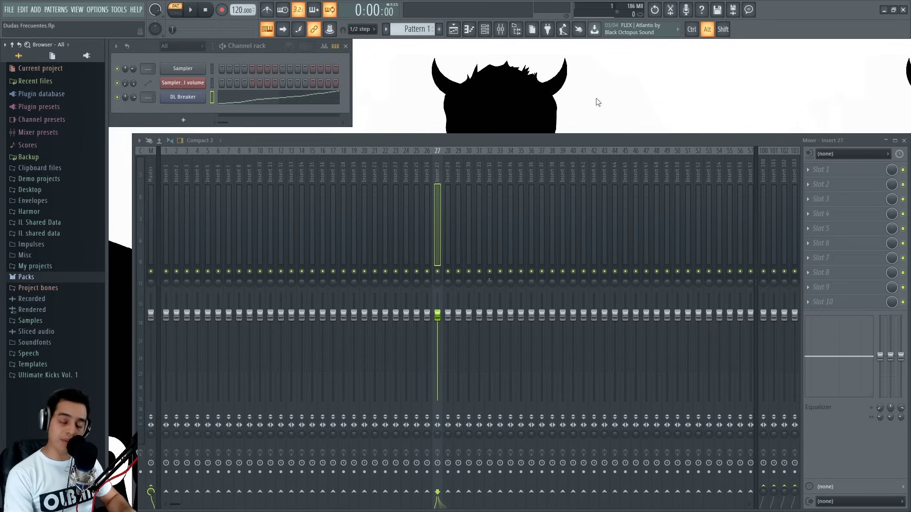
key("alt+F8")
key("alt+F8")
key("alt+F8")
key("alt+F8")
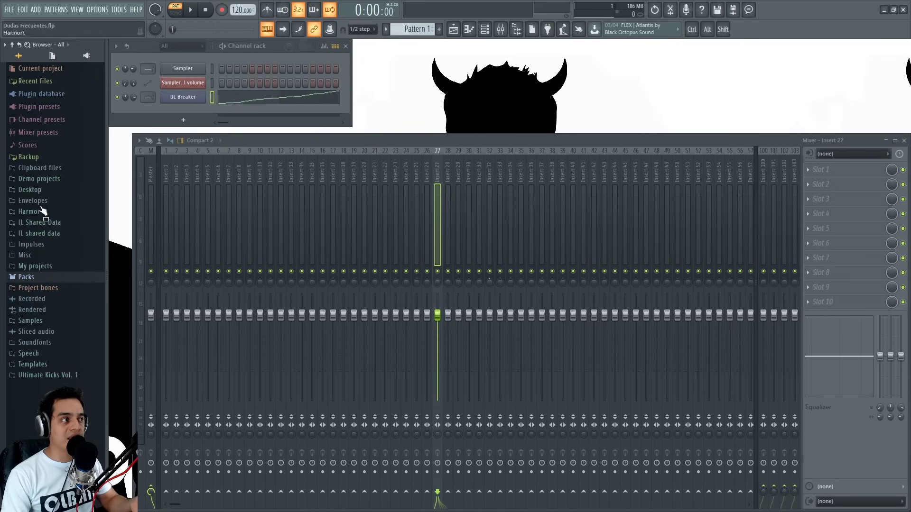
left_click(32, 277)
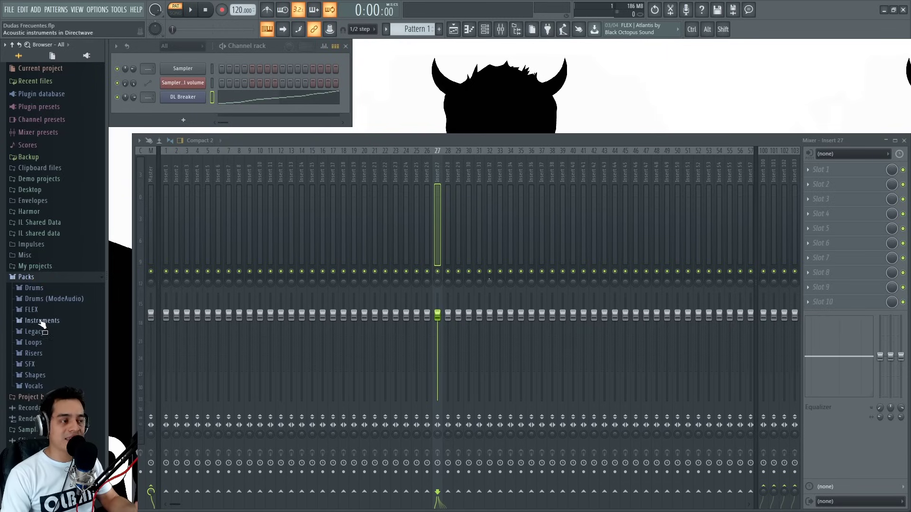
left_click(28, 280)
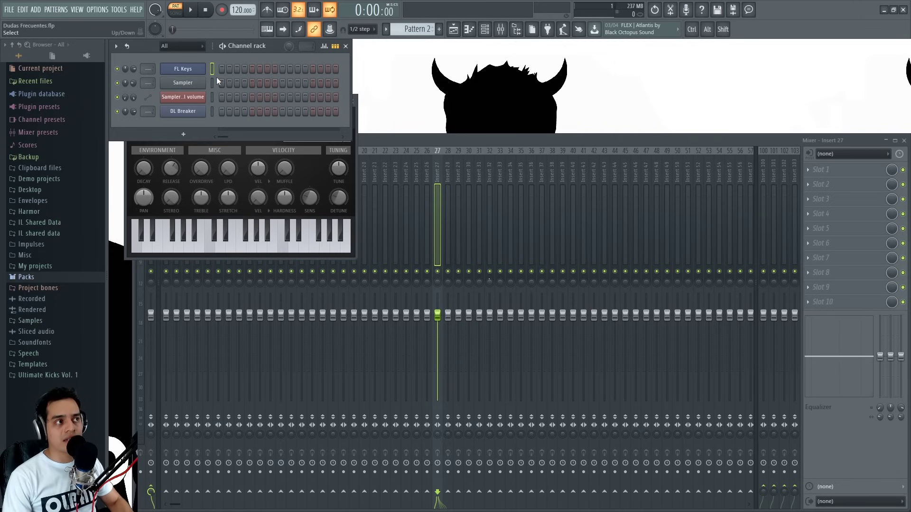
Step: Sound a few keys on the FL Keys keyboard and move its window clear of the channel rack
left_click_drag(228, 241, 274, 244)
left_click_drag(255, 107, 429, 139)
left_click(252, 52)
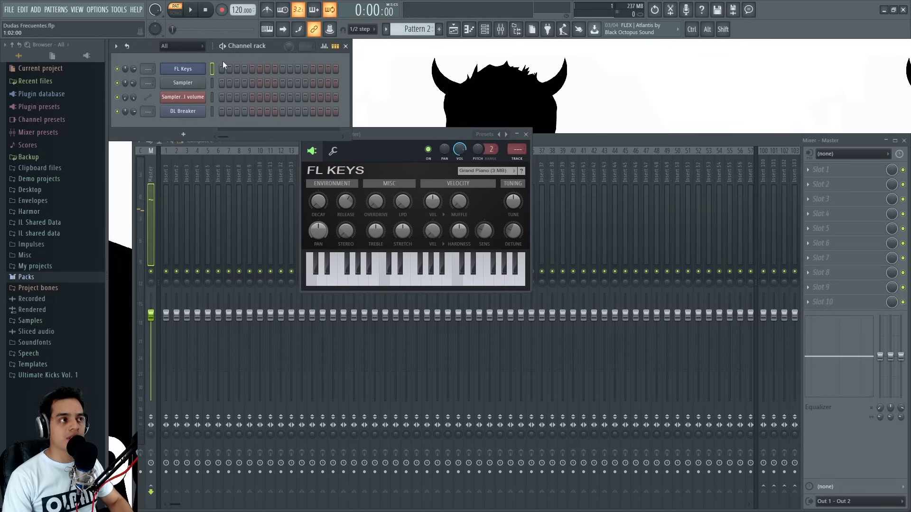
Step: Audition several FL Keys notes from the computer keyboard using typing keyboard to piano
left_click(272, 31)
key("v")
key("n")
key("v")
key("c")
key("x")
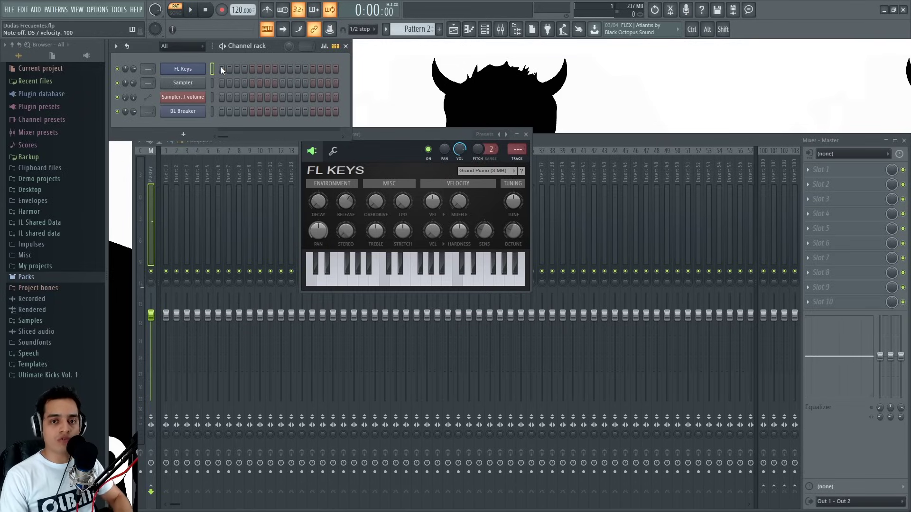
Step: Open the FL Keys piano roll and set its key labels to Root notes
key("F7")
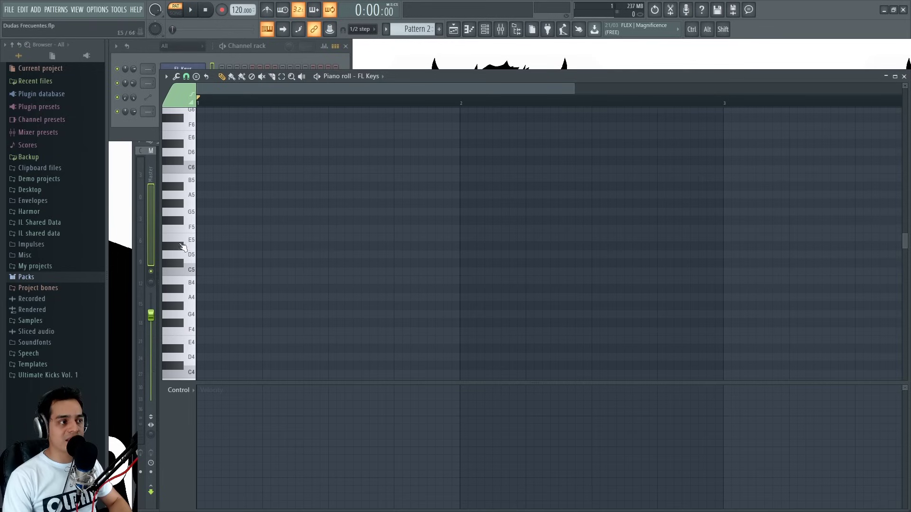
left_click(167, 77)
mouse_move(198, 125)
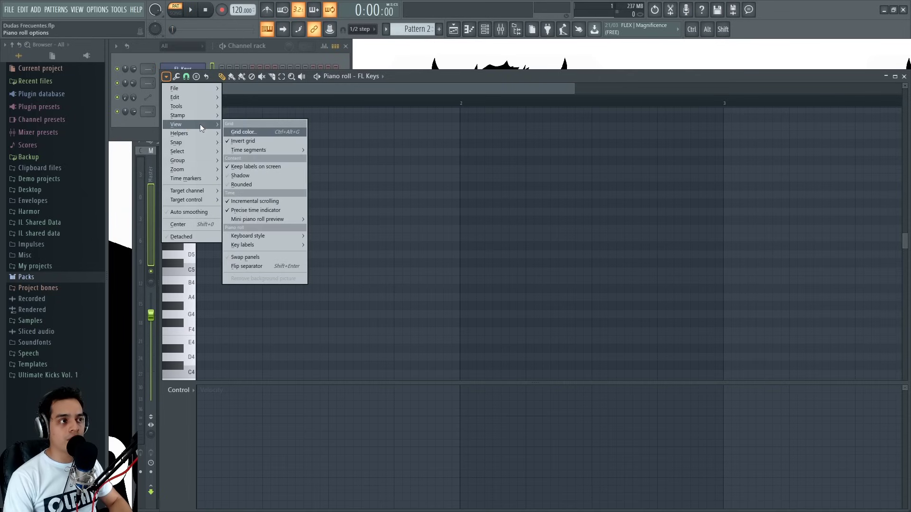
mouse_move(271, 243)
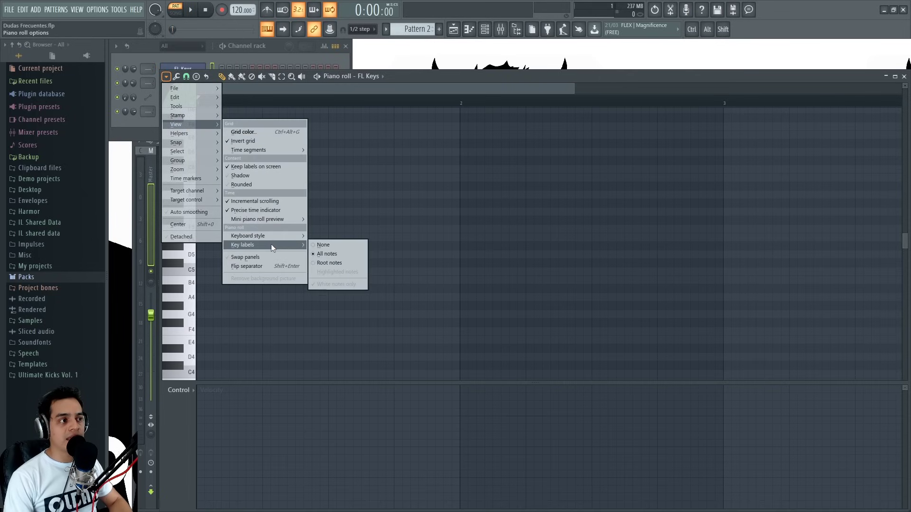
left_click(331, 263)
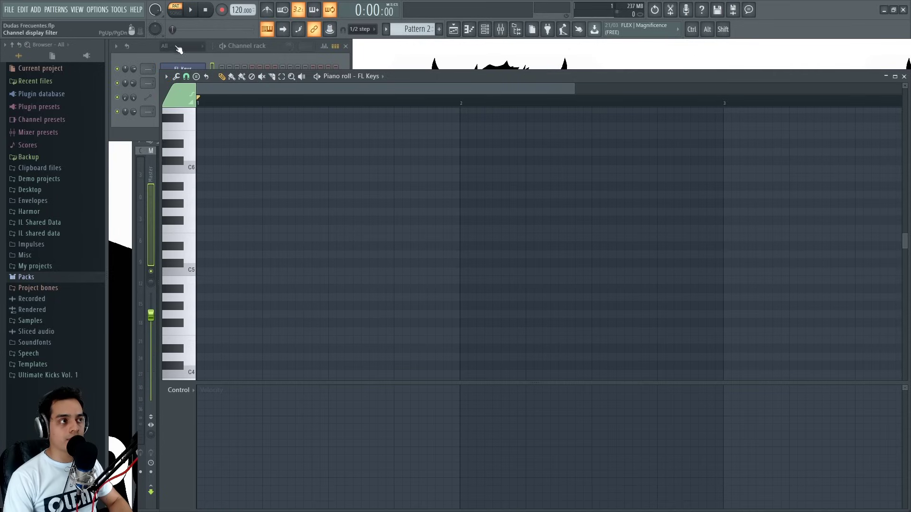
Step: Set the piano roll key labels to All notes
left_click(166, 76)
mouse_move(199, 124)
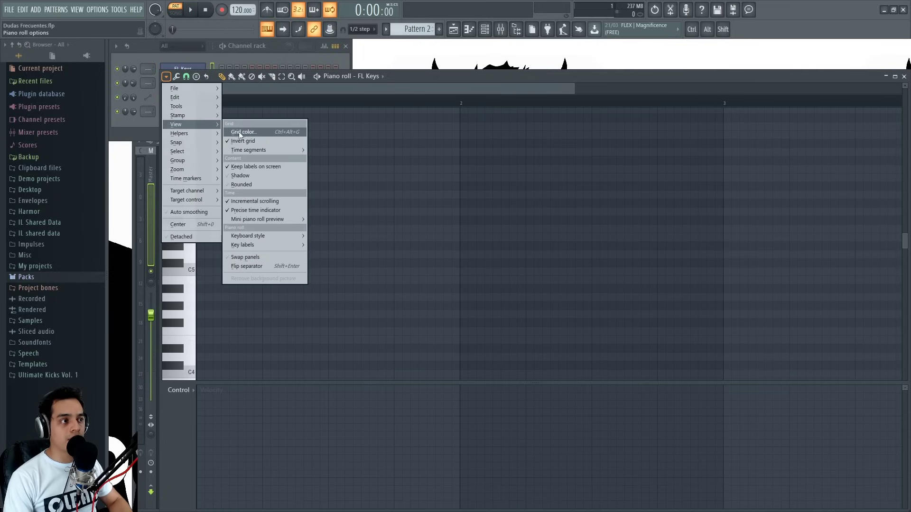
mouse_move(289, 244)
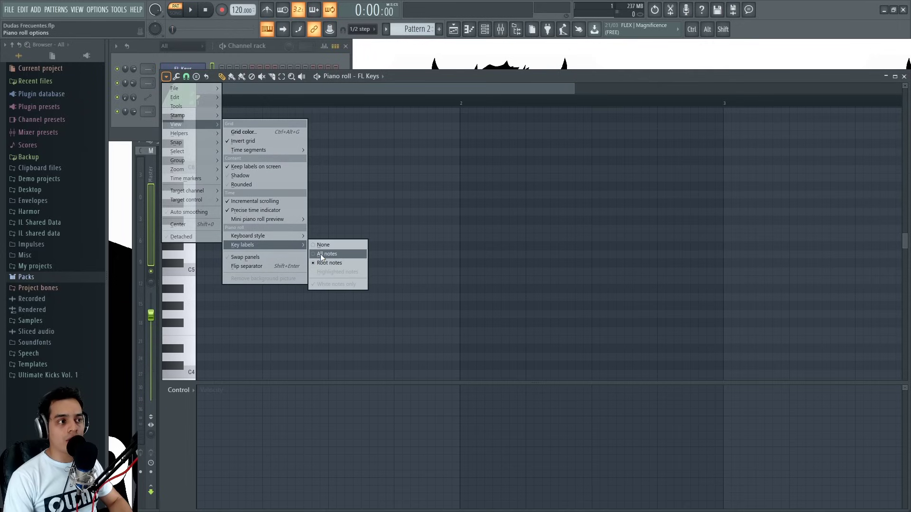
left_click(334, 253)
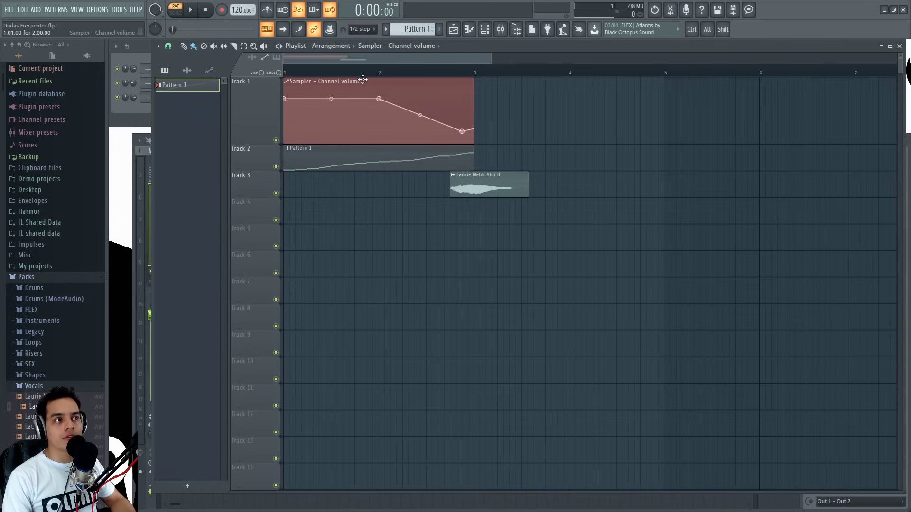
Step: Lengthen the Track 1 automation clip past the middle of bar 3 and Pattern 1 on Track 2 slightly beyond the start of bar 3
mouse_move(363, 80)
left_mouse_down()
mouse_move(417, 80)
mouse_move(369, 85)
left_mouse_up()
mouse_move(345, 156)
left_mouse_down()
mouse_move(374, 155)
mouse_move(346, 156)
left_mouse_up()
mouse_move(472, 187)
left_mouse_down()
mouse_move(507, 187)
mouse_move(466, 187)
left_mouse_up()
left_click_drag(473, 91, 534, 90)
mouse_move(473, 156)
left_mouse_down()
mouse_move(428, 159)
mouse_move(479, 159)
left_mouse_up()
Step: Move the Laurie Webb Ahh B clip on Track 3 to just before bar 4 and play the song around it
left_click_drag(522, 187, 608, 184)
left_click(455, 74)
key("space")
left_click(558, 72)
key("space")
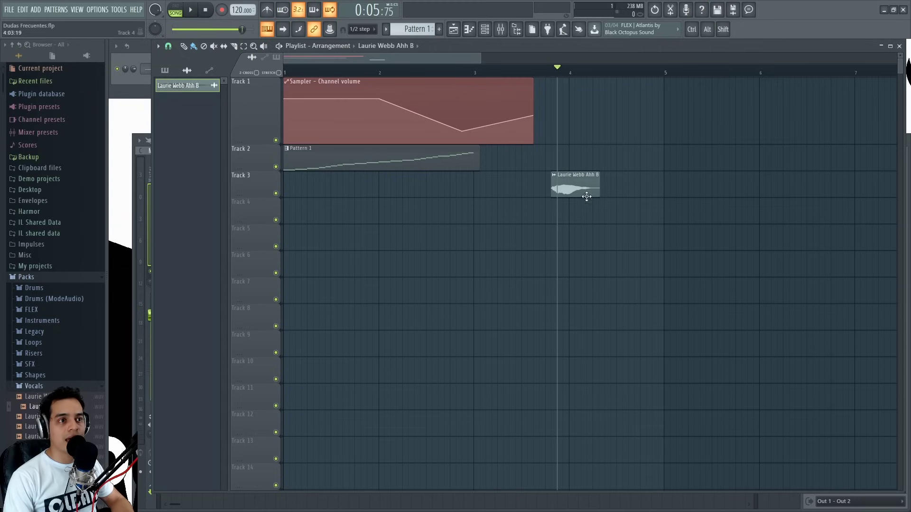
Step: Lengthen the Laurie Webb Ahh B clip to about mid-bar 4 and shorten Pattern 1 to end before bar 3
left_click_drag(597, 179, 613, 210)
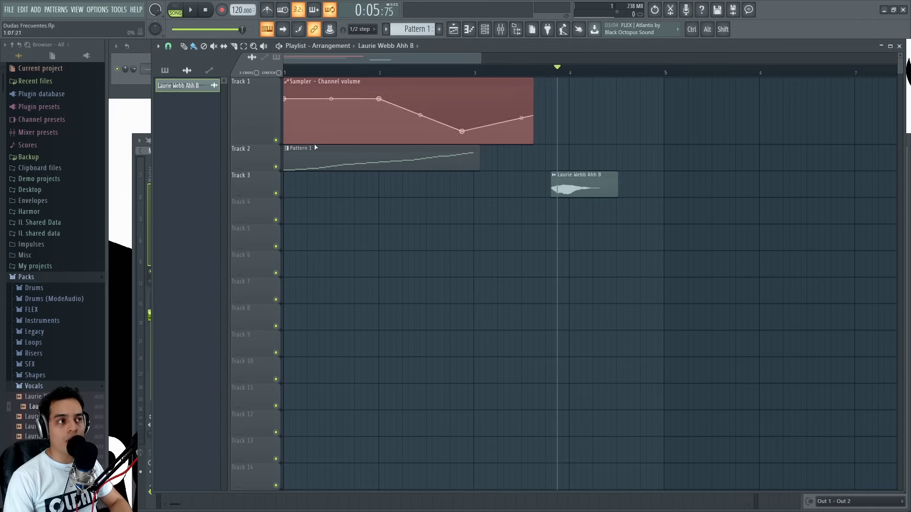
left_click(340, 150)
left_click_drag(479, 156, 456, 157)
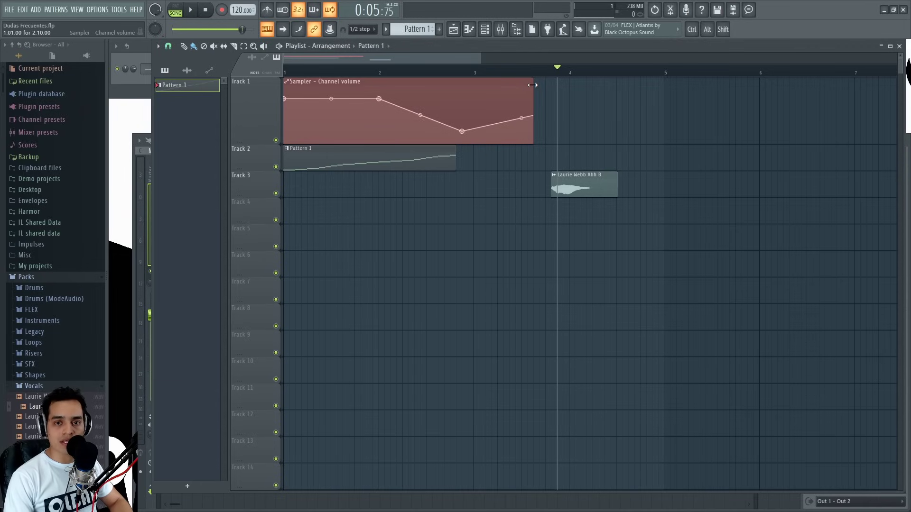
Step: Shorten the Laurie Webb Ahh B clip and fine-tune its end to a length of 0:06:05
left_click_drag(618, 203, 597, 188)
scroll(586, 143, "up", 5)
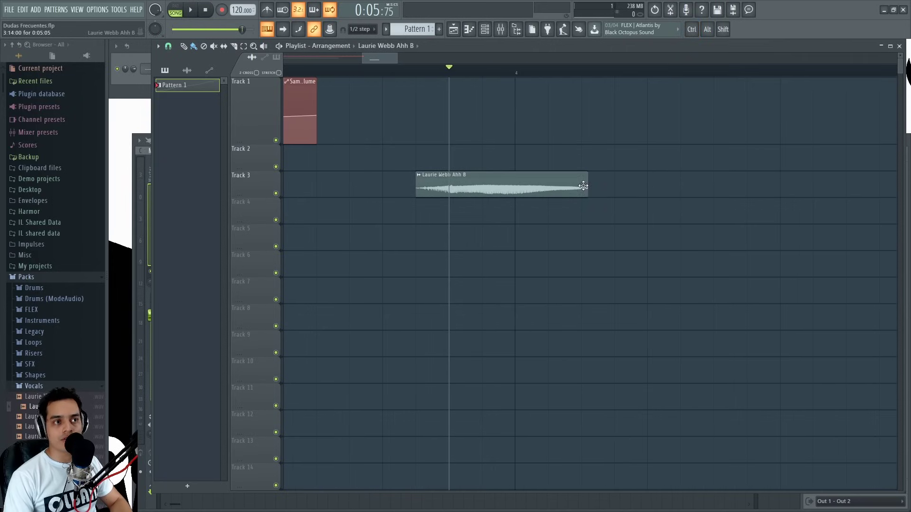
left_click_drag(589, 183, 619, 195)
Step: Open the Laurie Webb Ahh B clip's sample settings and set the declicking mode to Transient (bleeding)
double_click(534, 185)
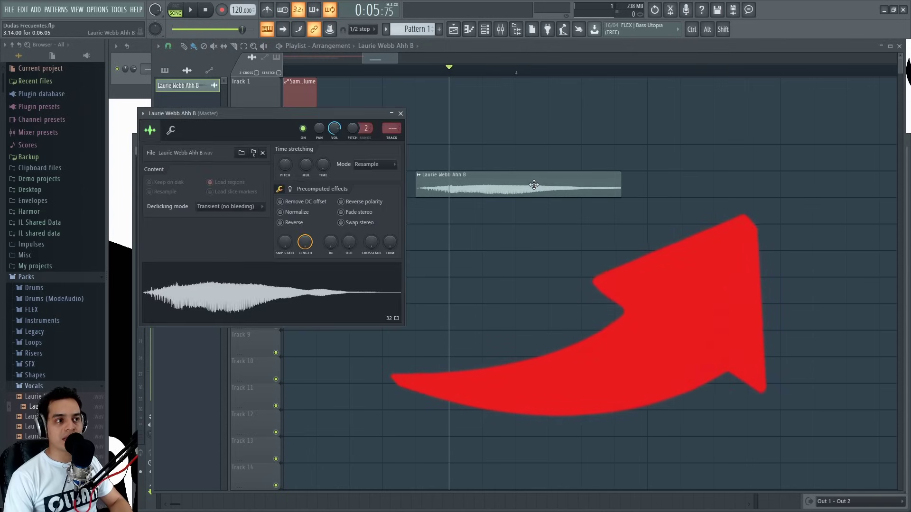
left_click_drag(247, 113, 281, 133)
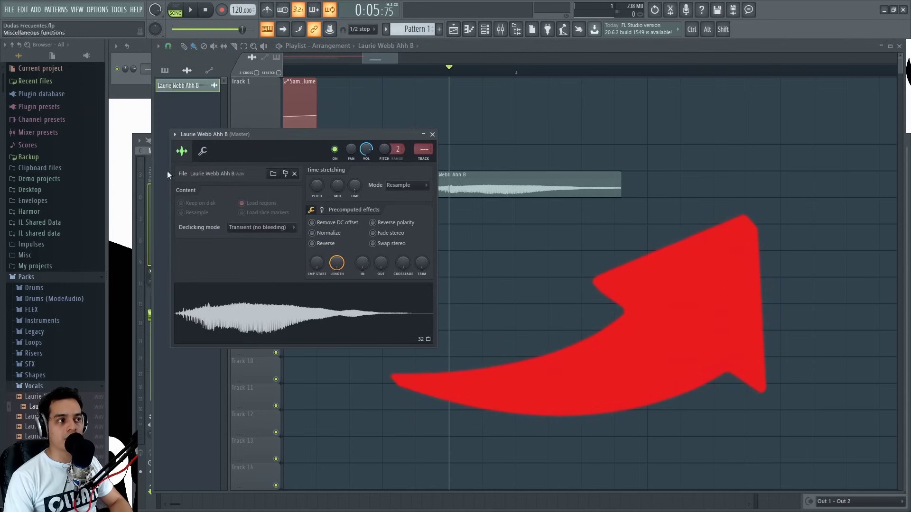
left_click(205, 152)
left_click(181, 151)
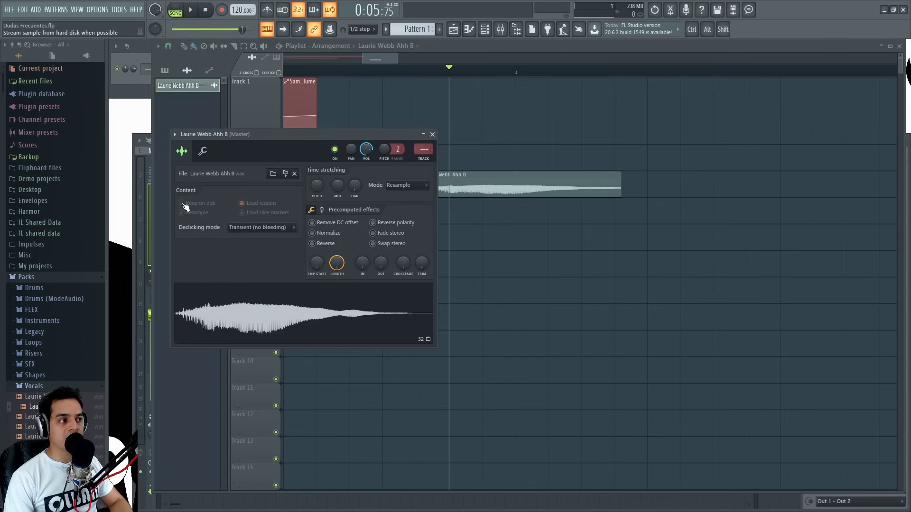
left_click(244, 228)
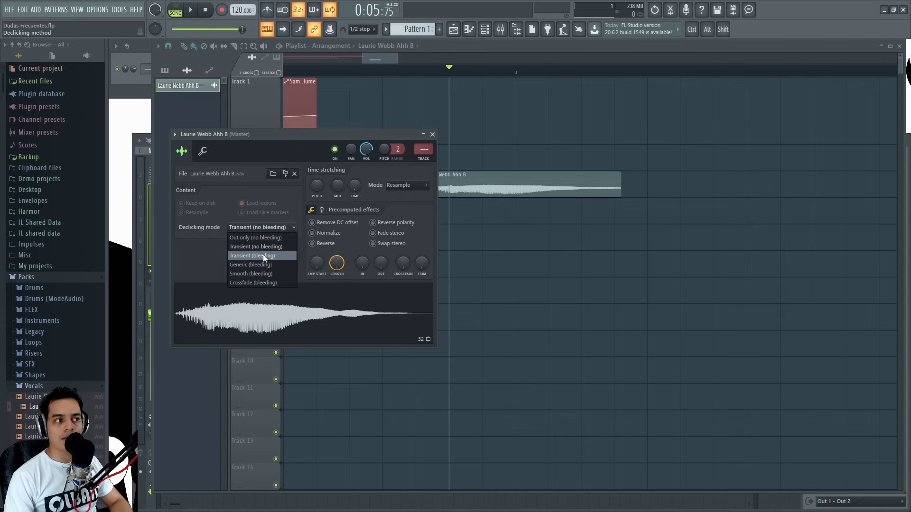
left_click(263, 256)
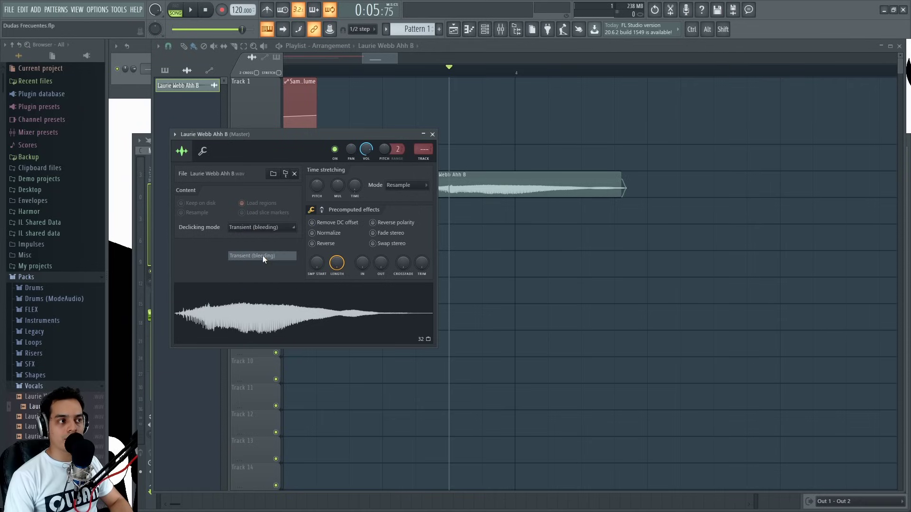
key("Escape")
Step: Lengthen and shorten the end of the Laurie Webb Ahh B clip, and trim its start to the playhead
left_click_drag(618, 174, 638, 191)
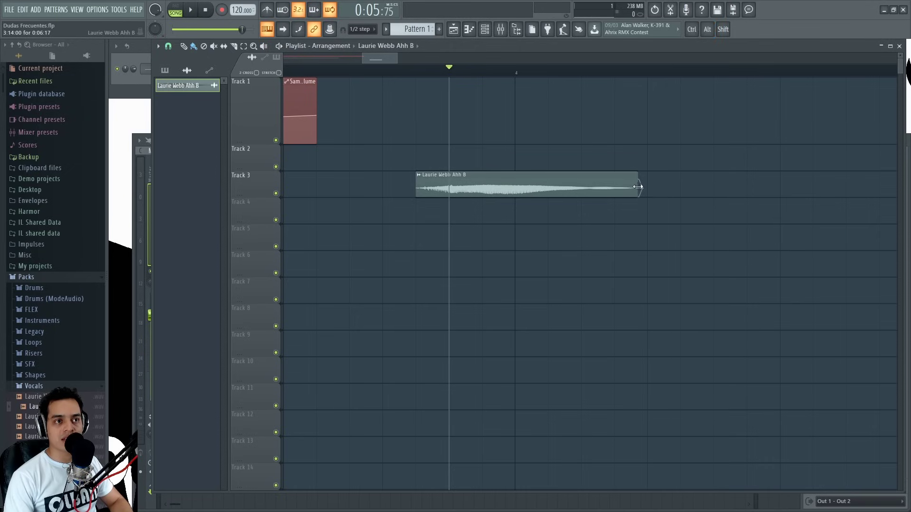
left_click_drag(639, 186, 619, 192)
left_click_drag(416, 192, 454, 203)
Step: Set the vocal clip's declicking mode to Generic (bleeding) and trim its start to 3:15:15
double_click(475, 187)
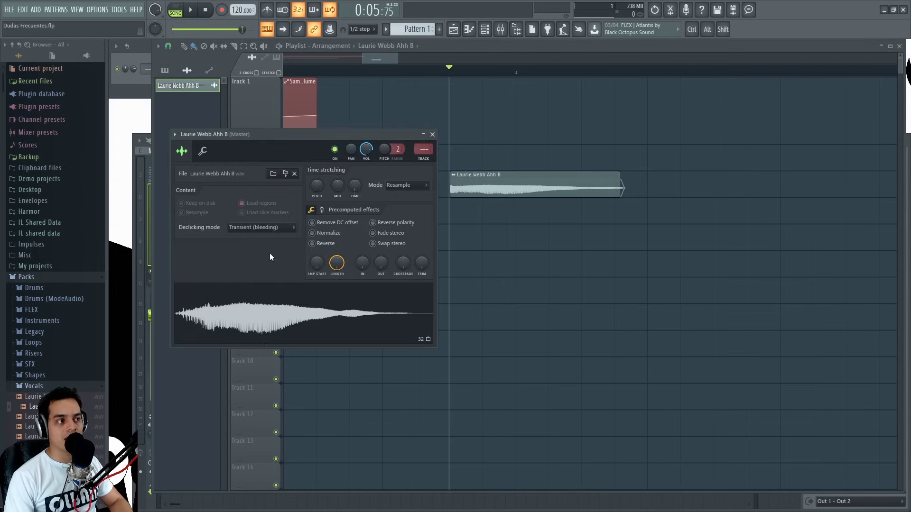
left_click(258, 228)
left_click(243, 265)
key("Escape")
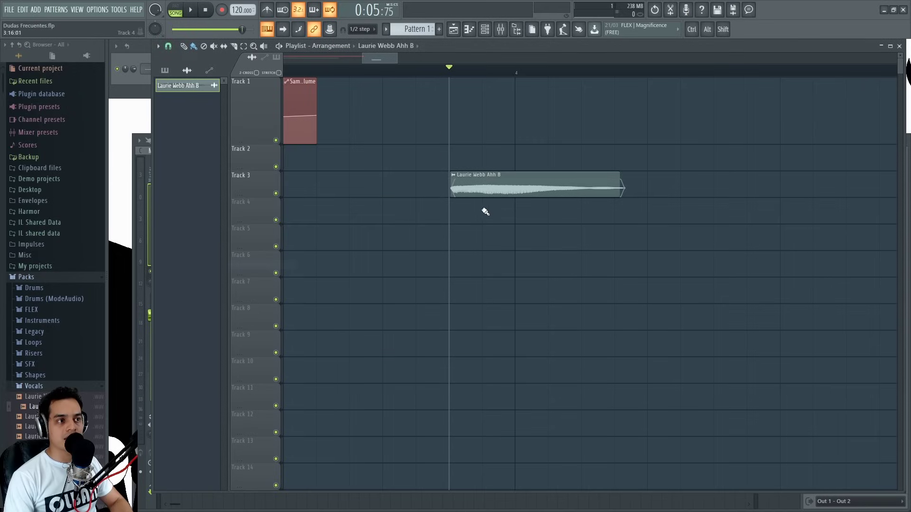
left_click_drag(450, 195, 470, 195)
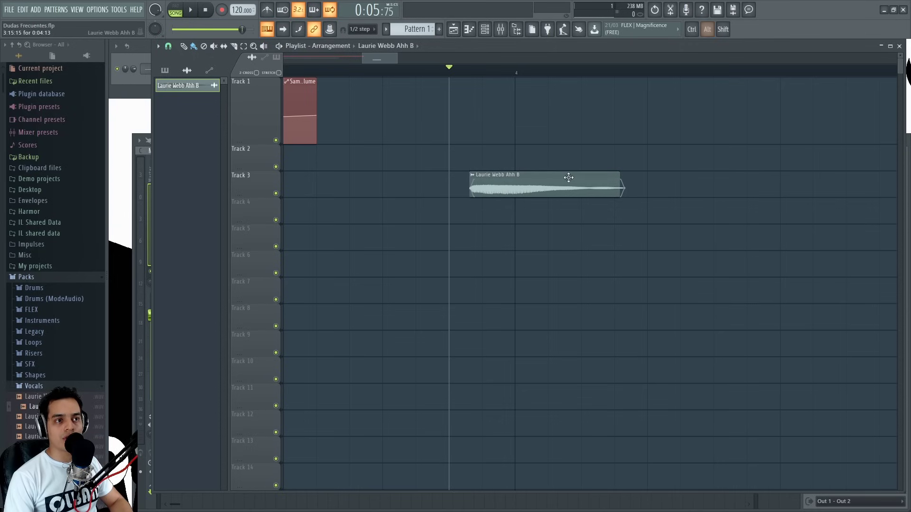
Step: Set the vocal clip's declicking mode to Crossfade (bleeding) and shorten the clip from its end
double_click(543, 185)
left_click(260, 229)
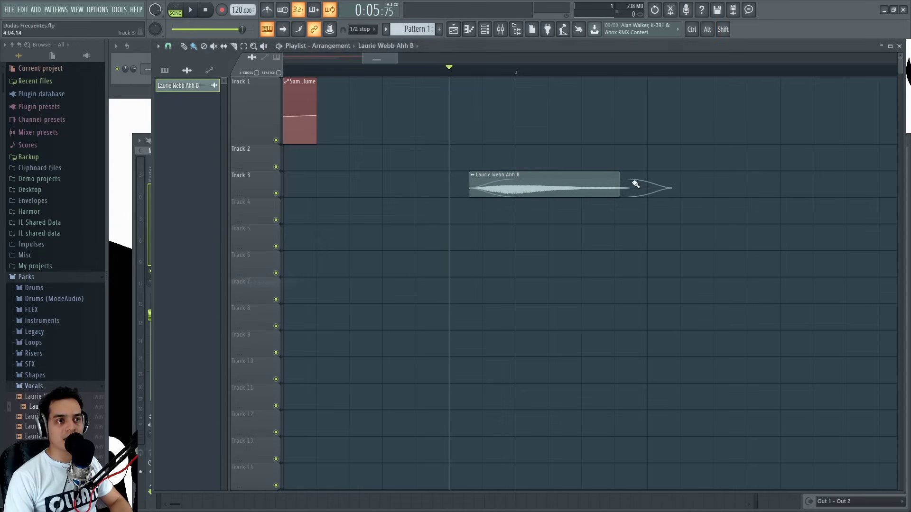
left_click_drag(621, 179, 580, 183)
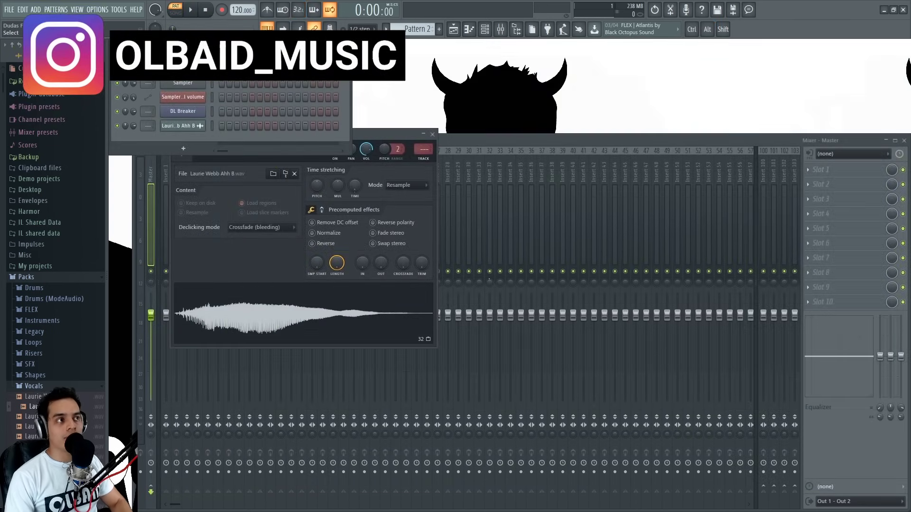
Step: Record a short FL Keys melody into Pattern 2 and undo the recorded notes
left_click(222, 10)
key("space")
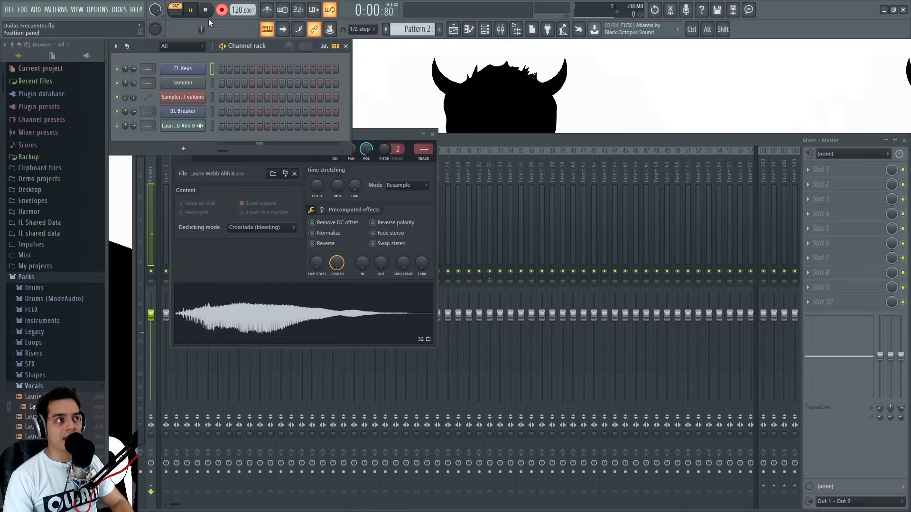
key("space")
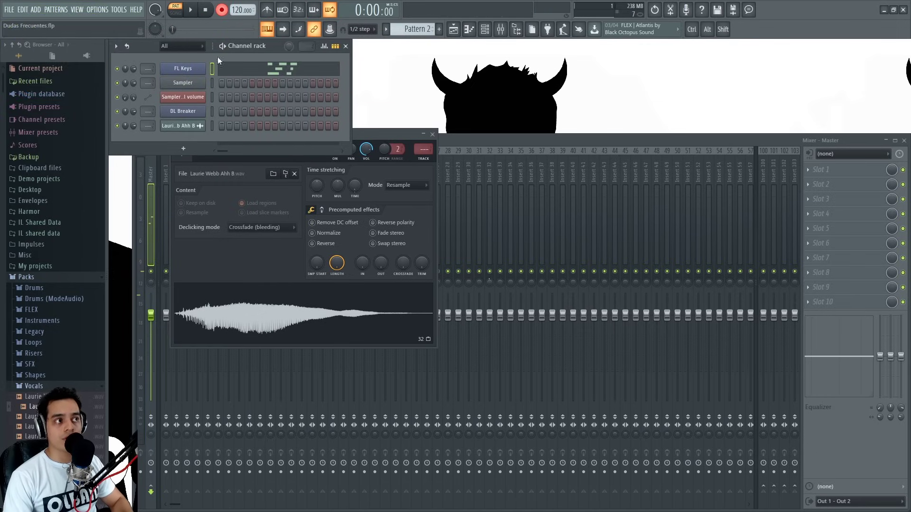
key("ctrl+z")
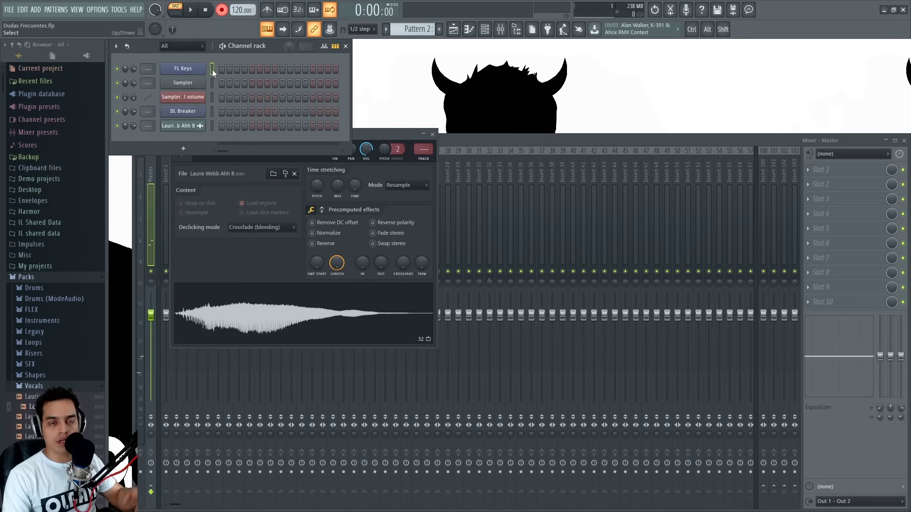
Step: Turn on the countdown before recording and test it with a brief recording run on Pattern 2
left_click(298, 11)
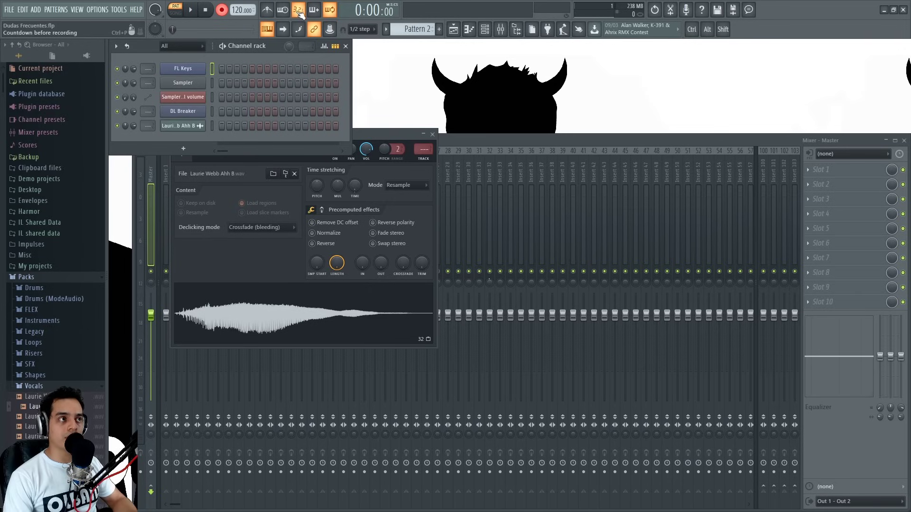
left_click(197, 11)
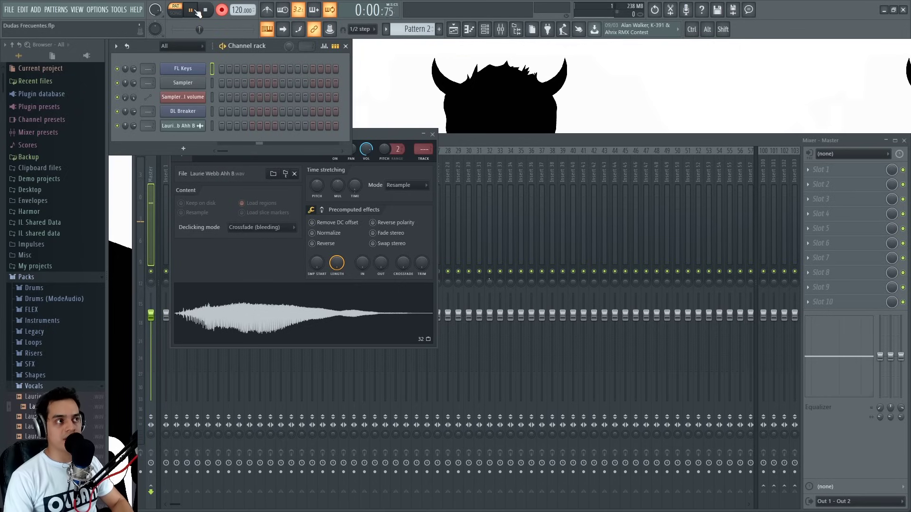
left_click(205, 12)
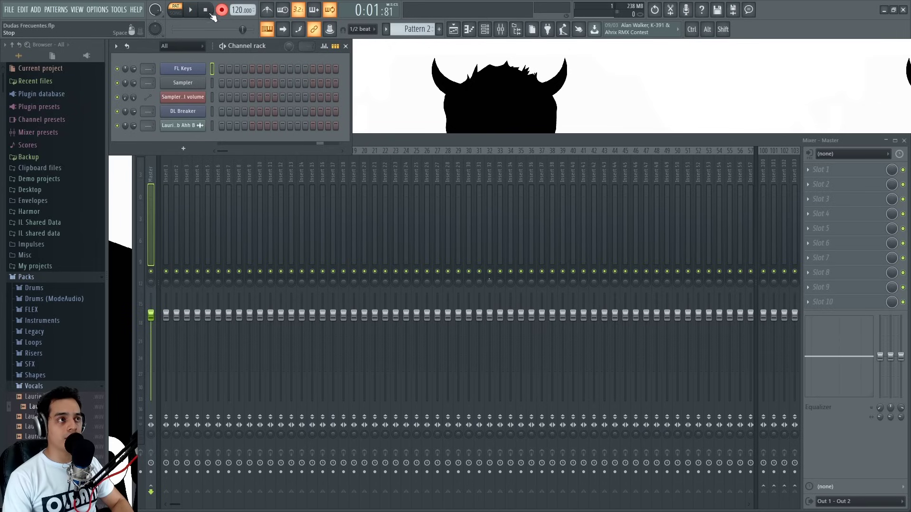
Step: Record an FL Keys melody into Pattern 2 with the snap at 1/2 beat, play it back and undo the recorded notes
left_click(192, 13)
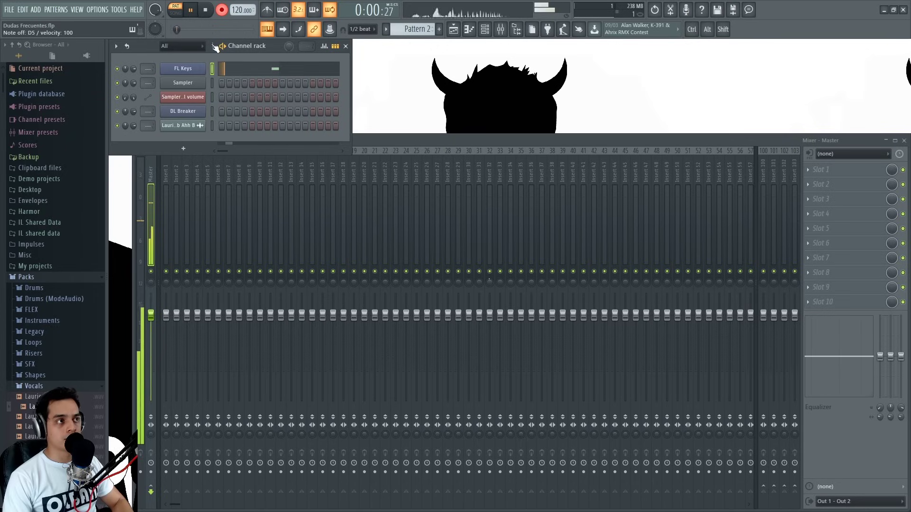
key("space")
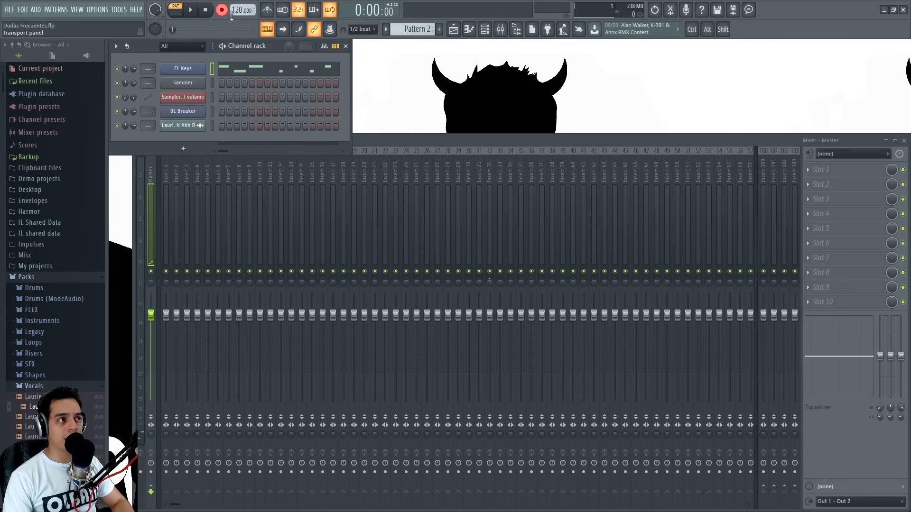
left_click(191, 11)
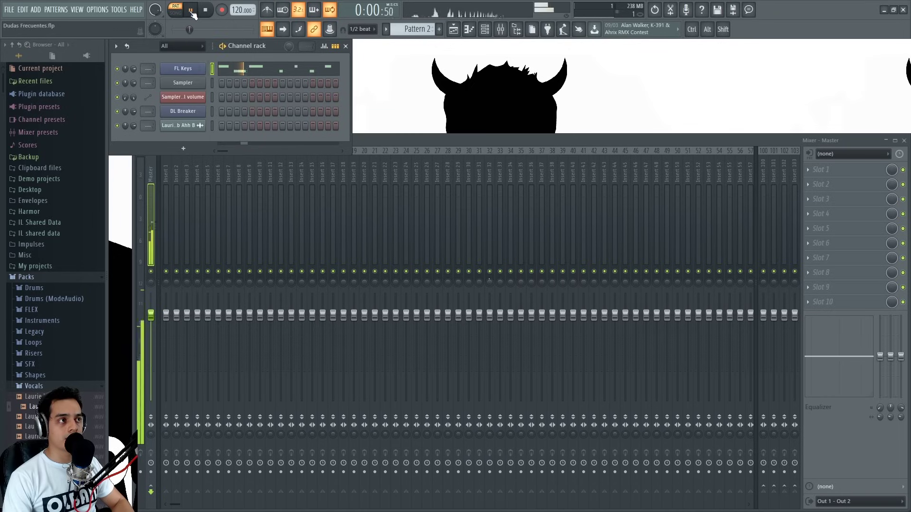
left_click(206, 10)
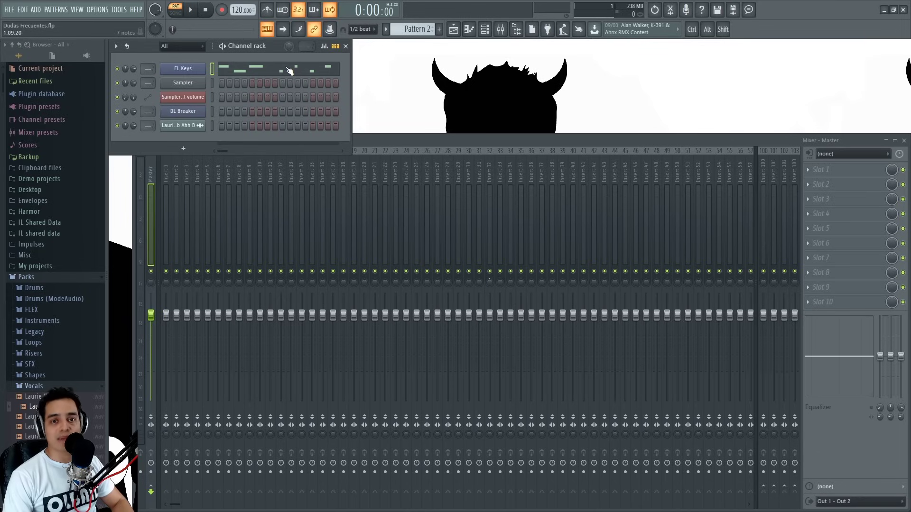
key("ctrl+z")
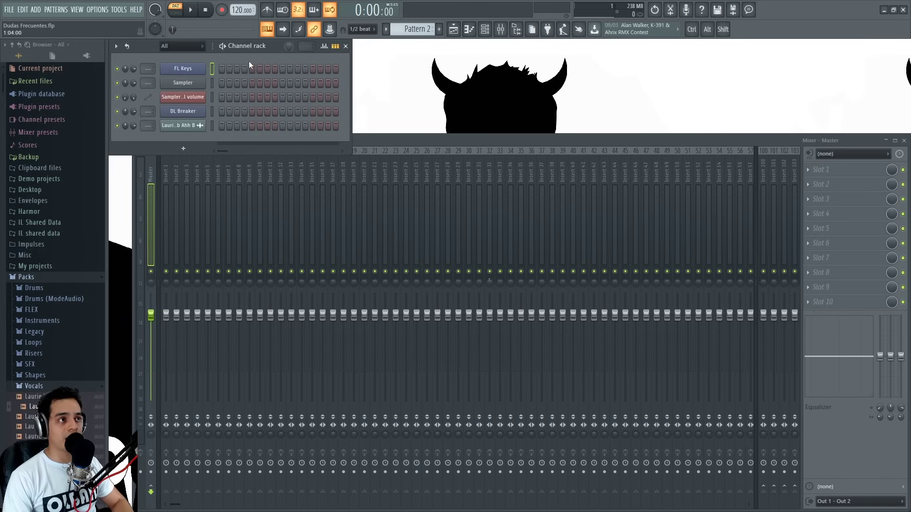
Step: Set the main snap to Beat and record a one-bar FL Keys phrase of F5 and C5 notes into Pattern 2
left_click(358, 30)
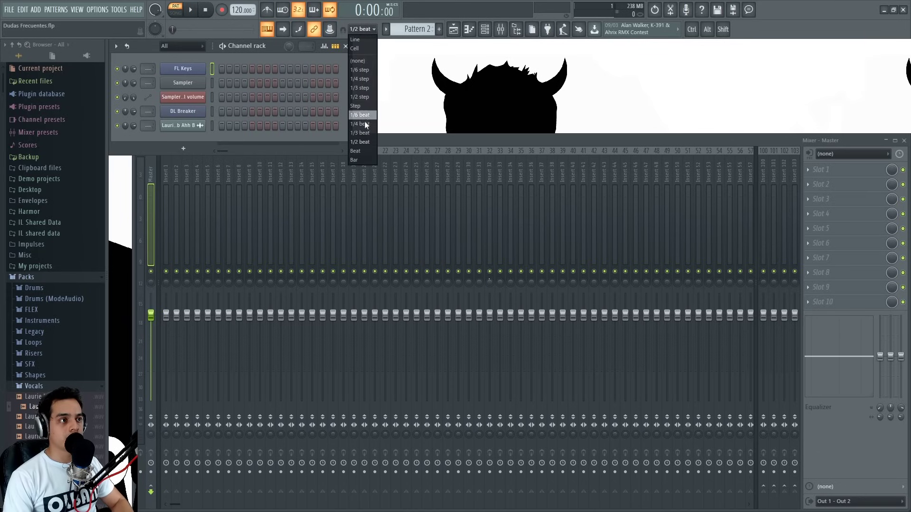
left_click(361, 152)
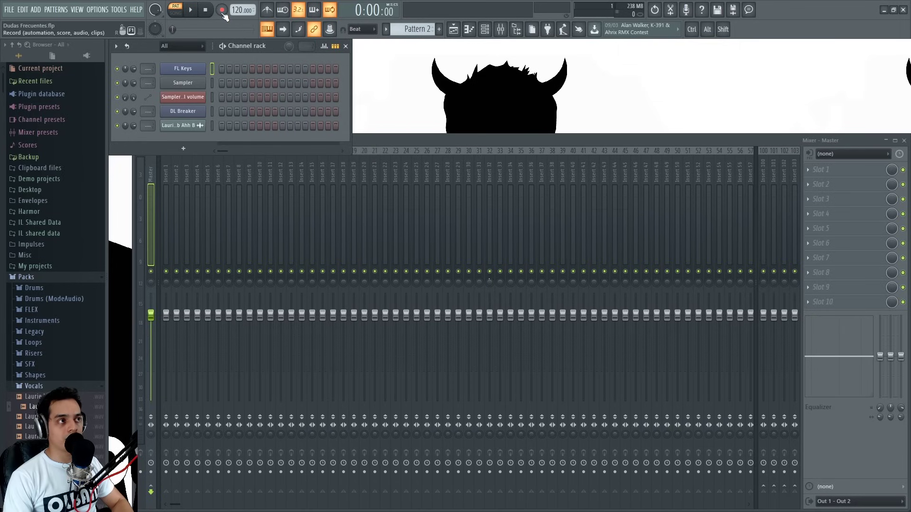
key("space")
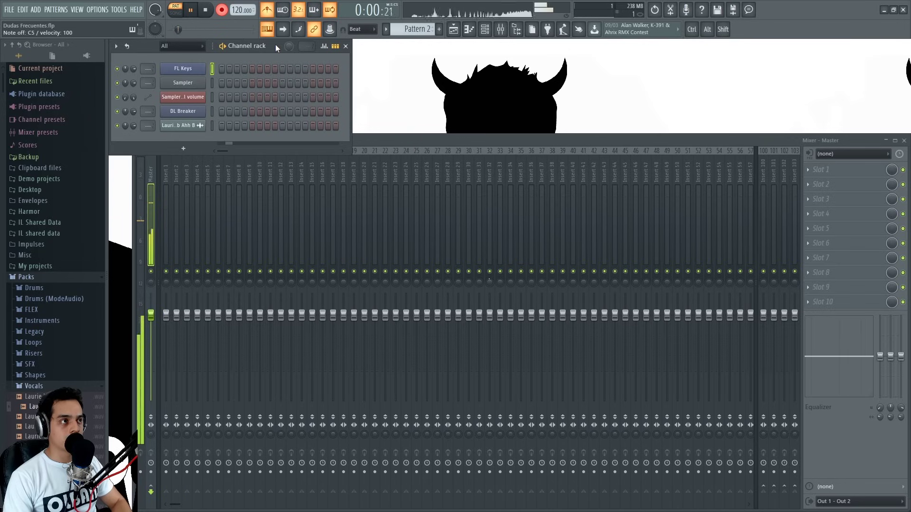
key("space")
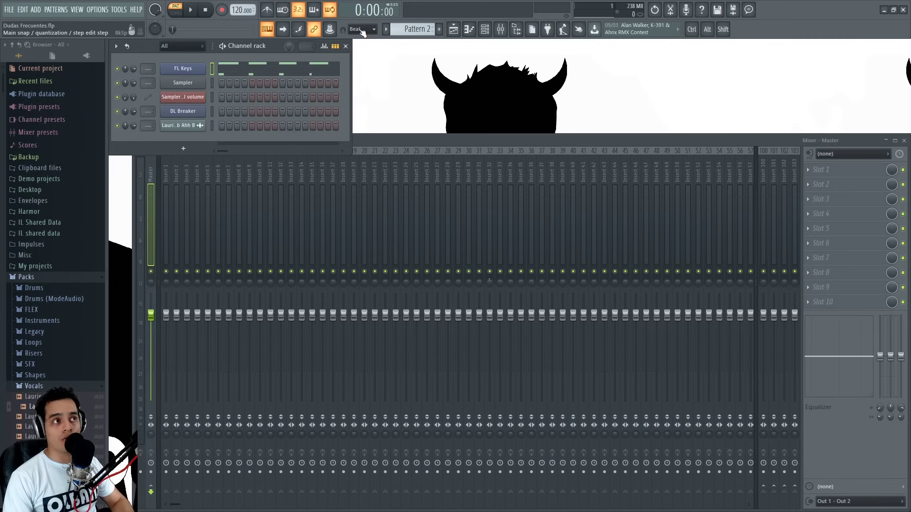
Step: Switch the recording quantization of note end time on and back off
right_click(223, 11)
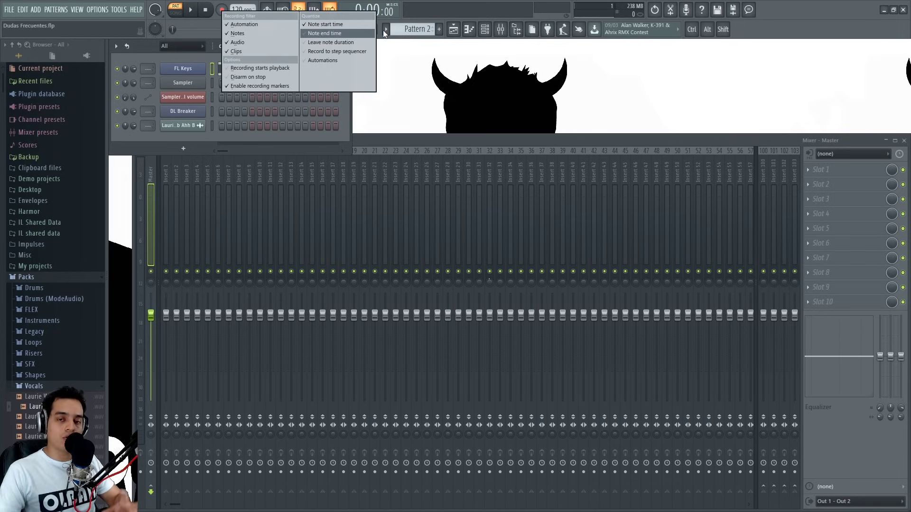
left_click(326, 33)
right_click(221, 10)
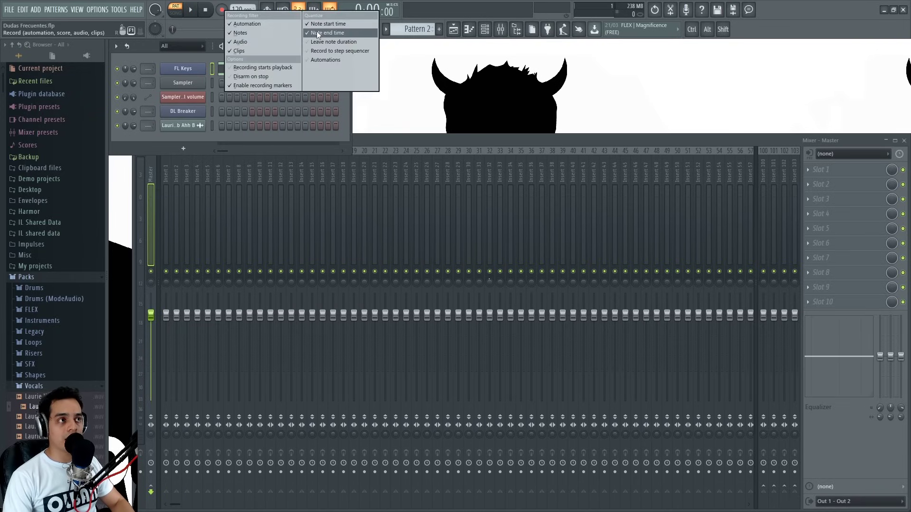
left_click(335, 33)
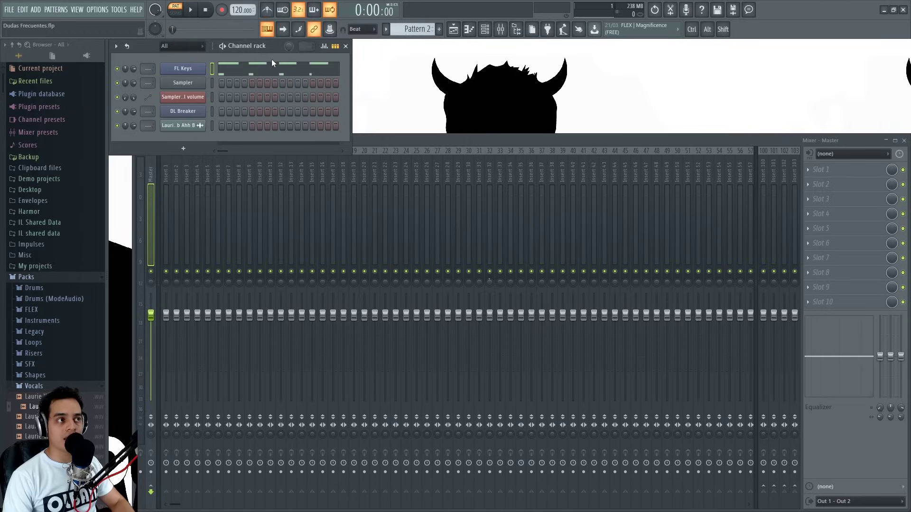
Step: Add a trial G5 note in the FL Keys piano roll, and delete it along with the first-beat F5 and C5 notes
left_click(251, 70)
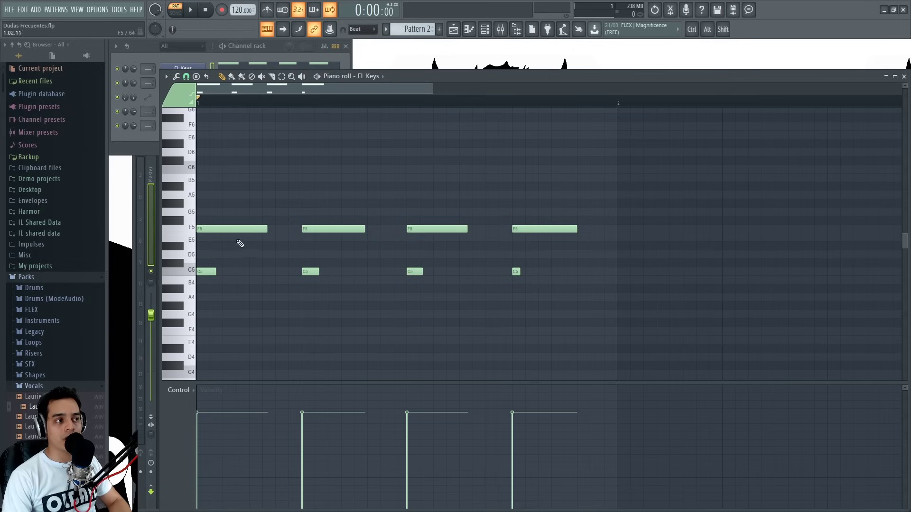
left_click(256, 212)
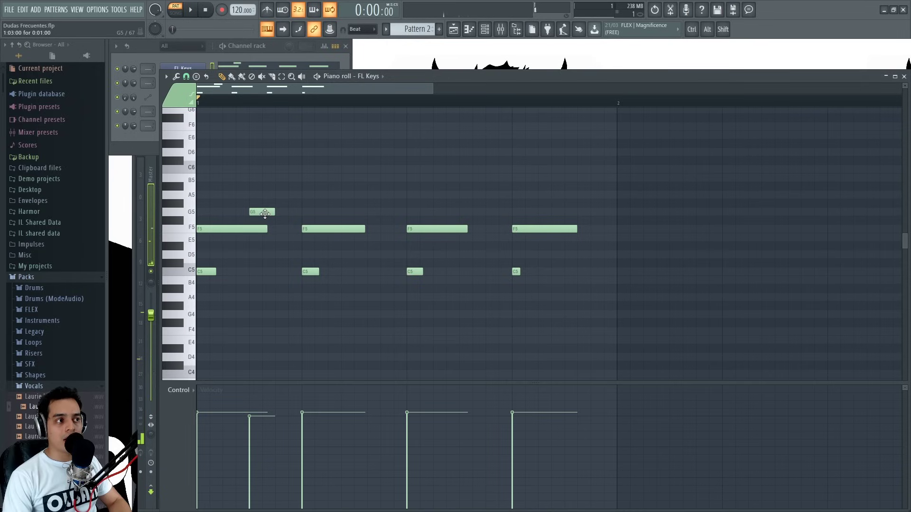
left_click_drag(265, 212, 212, 213)
right_click(209, 213)
right_click(214, 228)
right_click(207, 271)
Step: Try the main snap at (none) and set it to 1/2 step
left_click(367, 28)
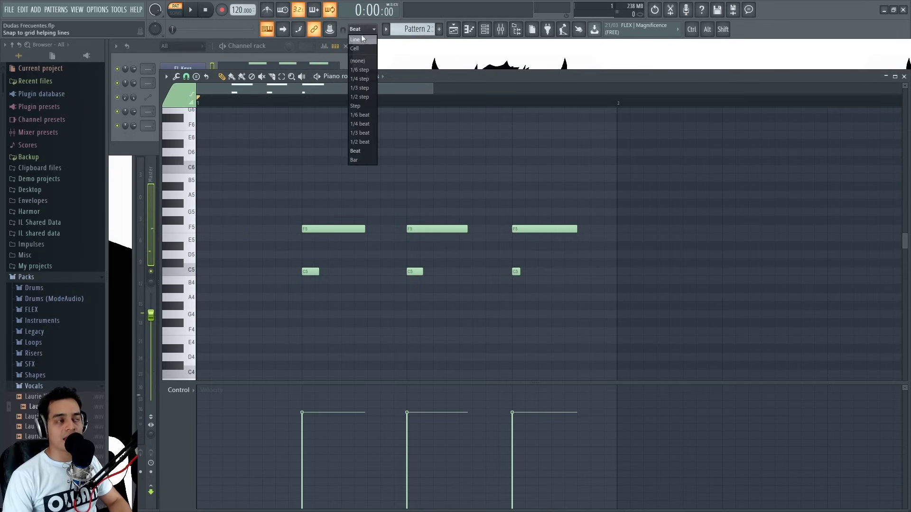
left_click(360, 61)
left_click(364, 29)
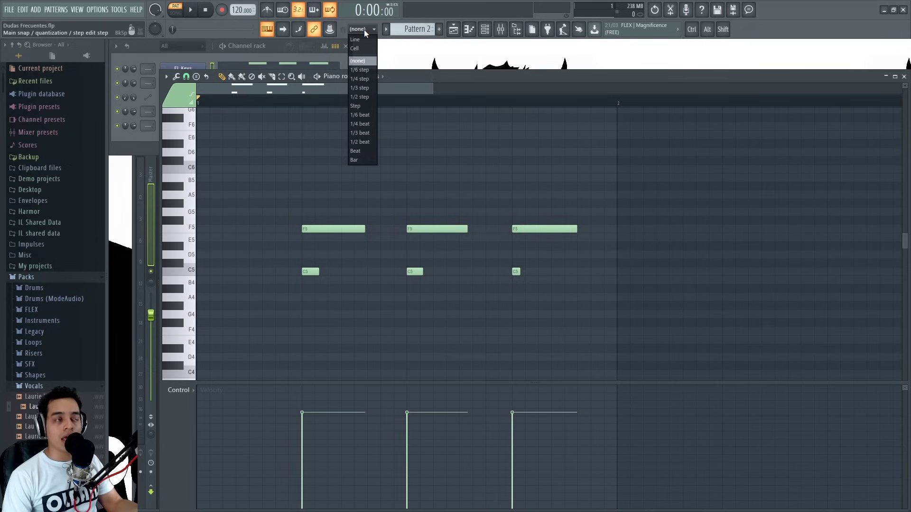
left_click(360, 97)
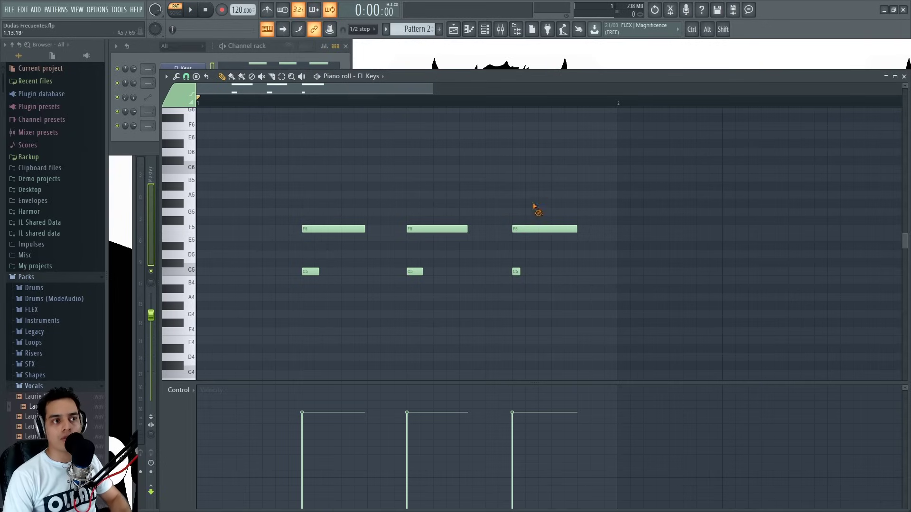
Step: Delete all the remaining F5 and C5 notes from the FL Keys piano roll
right_click(541, 228)
right_click(332, 229)
right_click(310, 272)
right_click(429, 229)
right_click(415, 272)
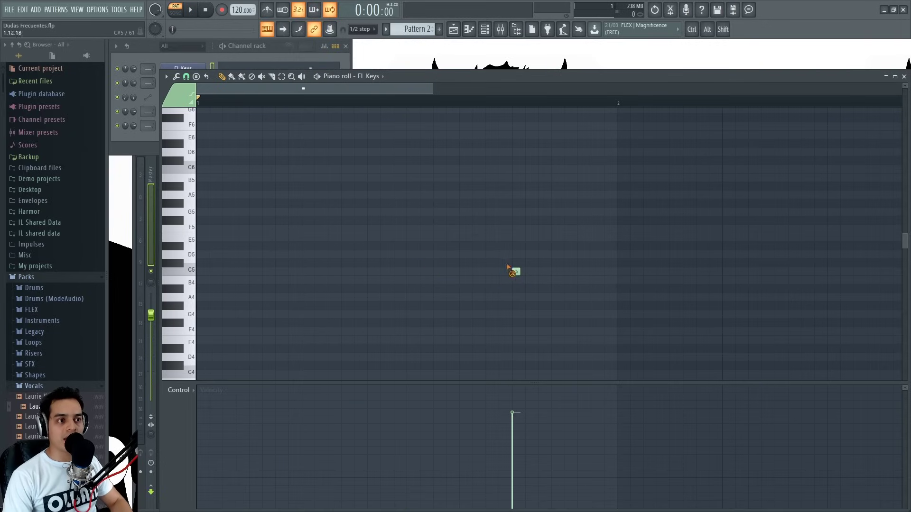
right_click(515, 272)
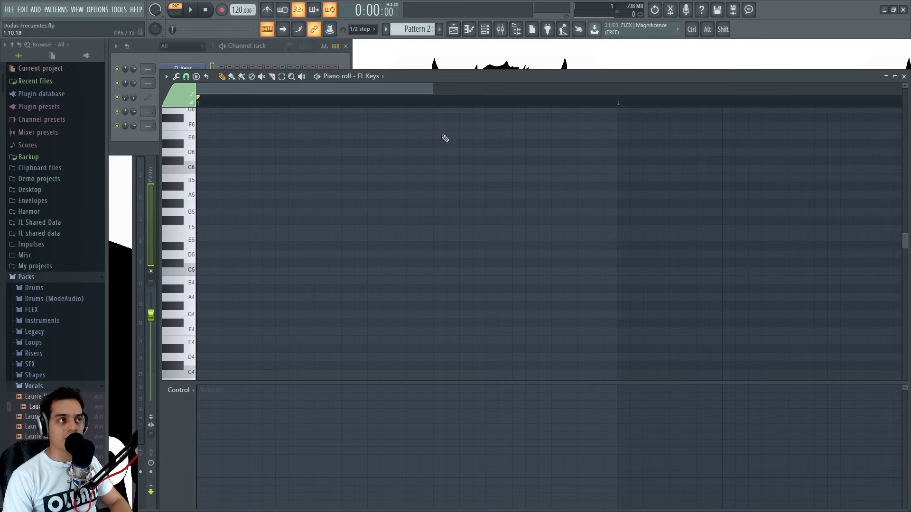
Step: Record one bar of alternating C4 and C5 notes into the FL Keys piano roll with the 1/2 step snap
left_click(223, 10)
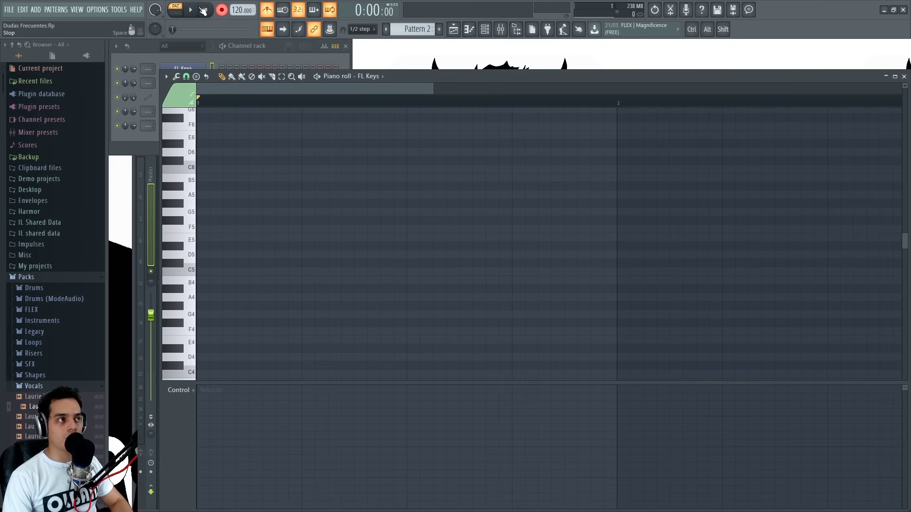
left_click(194, 10)
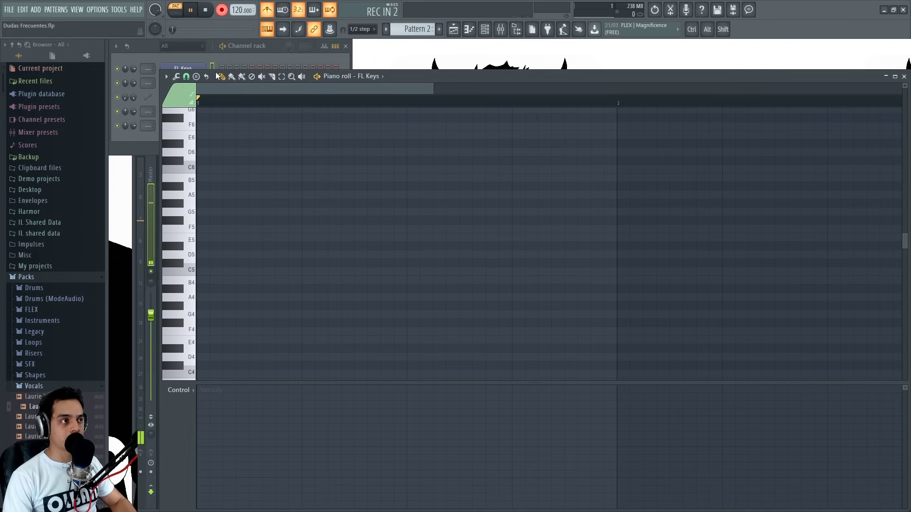
key("z")
key("q")
key("z")
key("z")
key("q")
key("z")
key("z")
key("q")
key("z")
key("q")
key("z")
key("q")
key("space")
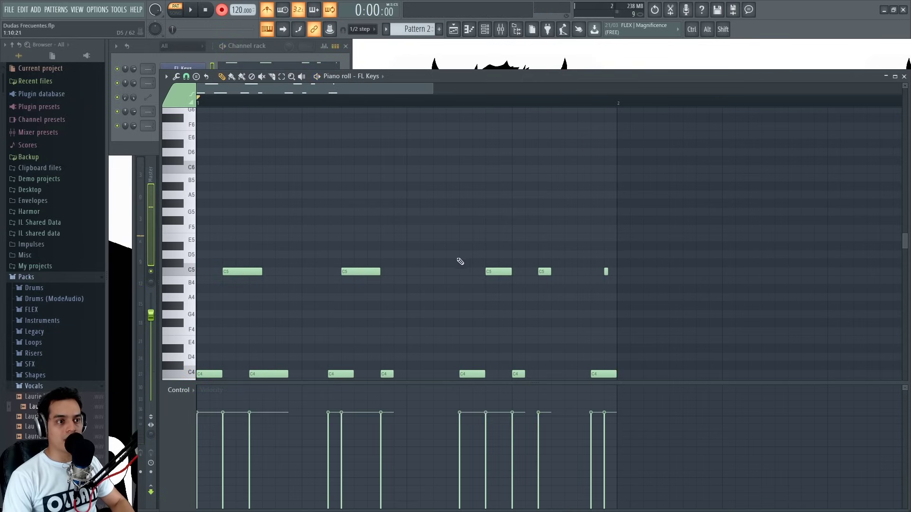
scroll(479, 256, "down", 1)
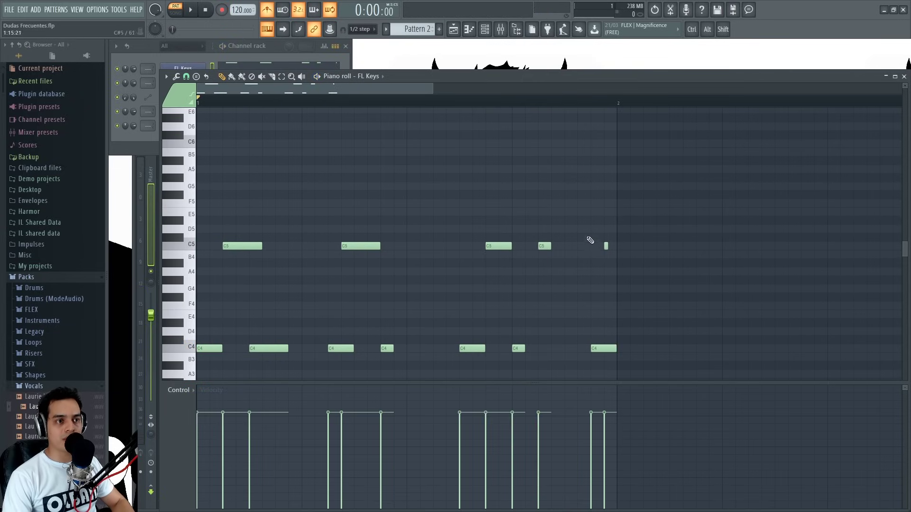
left_click_drag(607, 247, 603, 247)
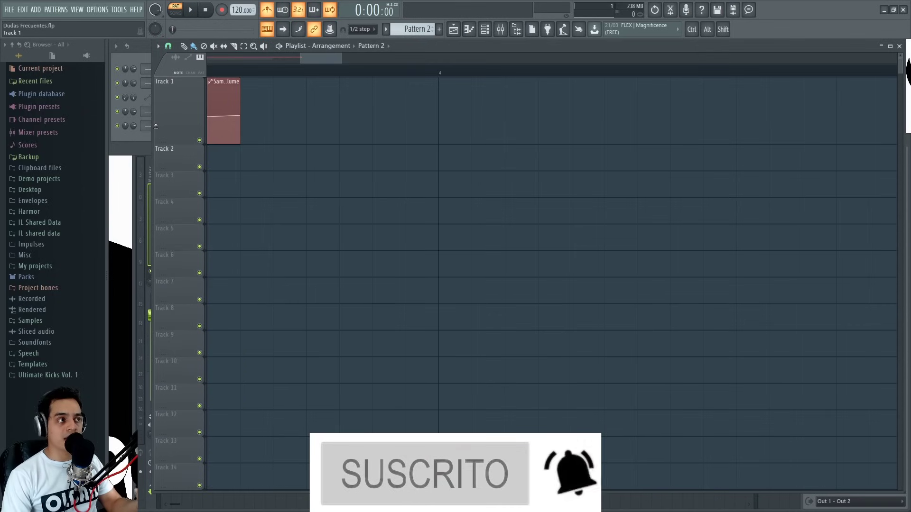
Step: Show the playlist's picker panel
left_click(372, 46)
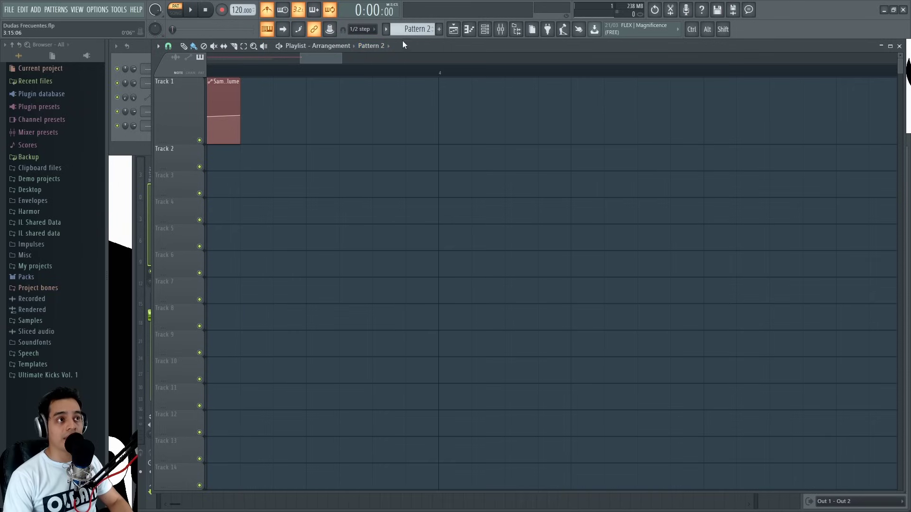
left_click(386, 29)
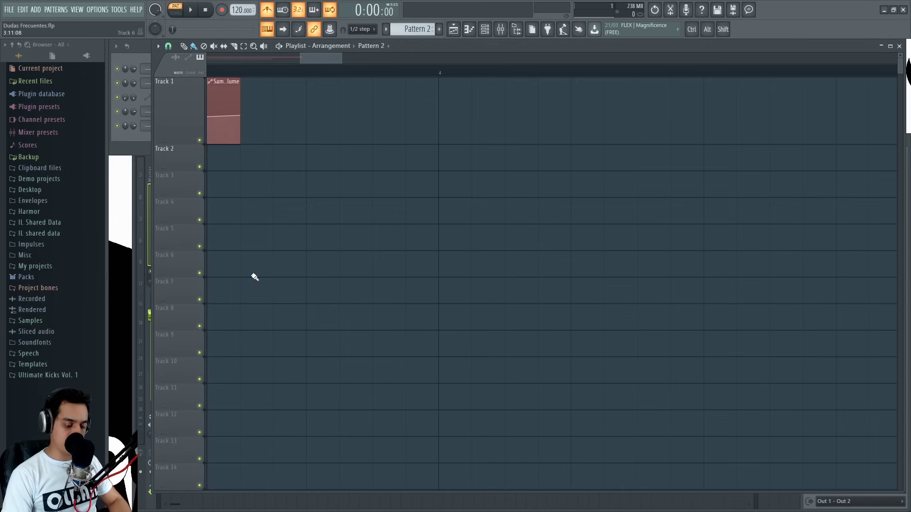
key("alt+p")
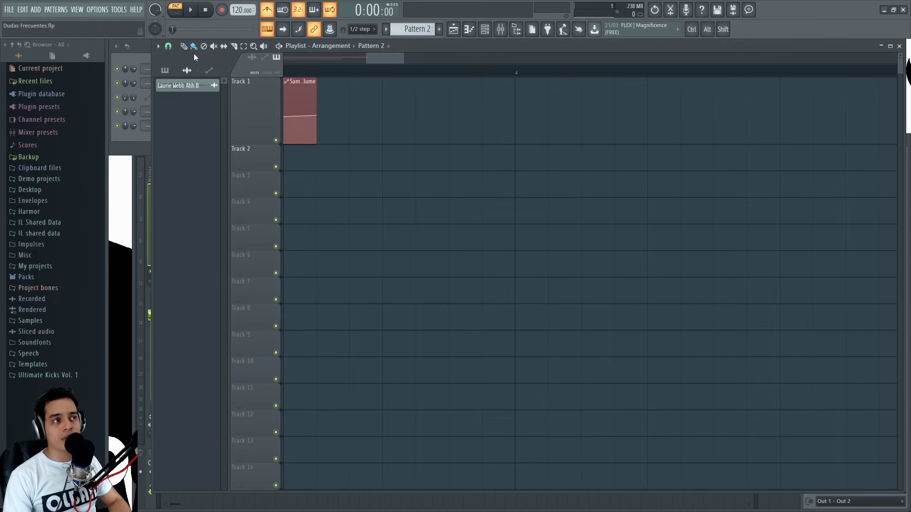
Step: Disable the picker panel through the playlist options and enable it again
left_click(159, 47)
mouse_move(167, 131)
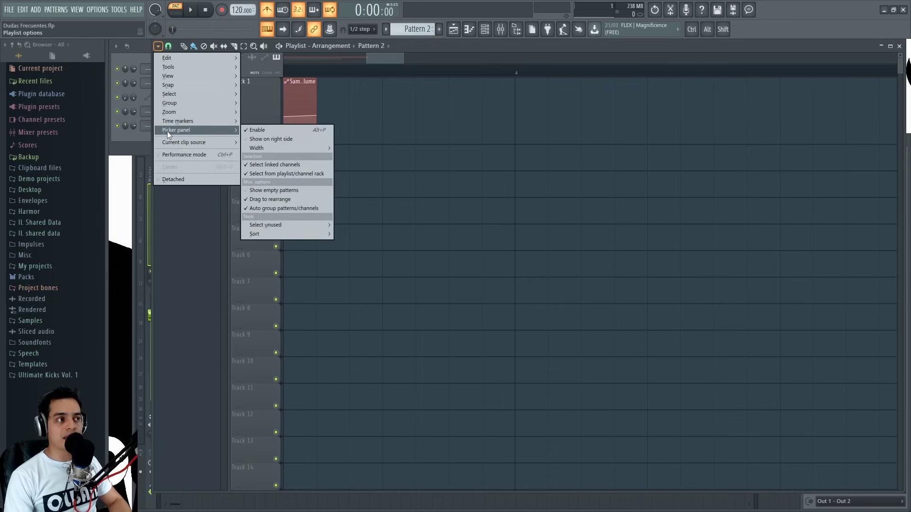
left_click(257, 130)
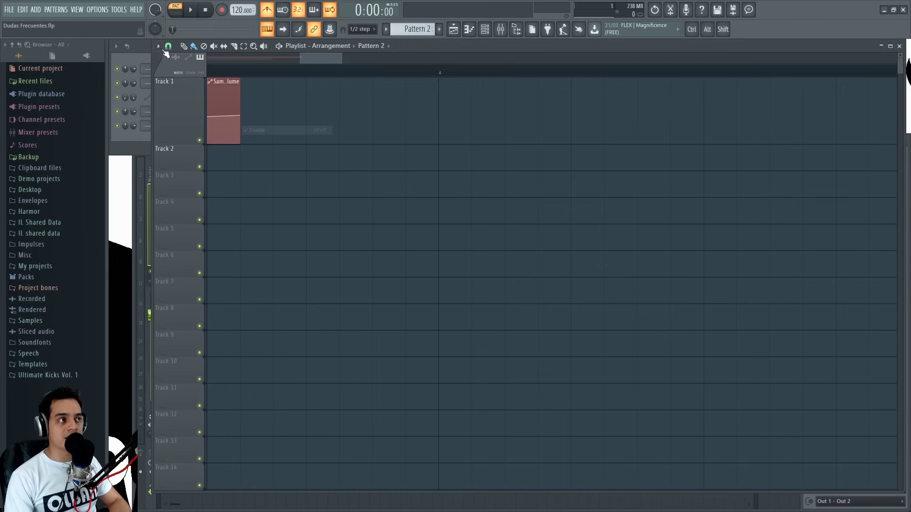
left_click(159, 46)
mouse_move(186, 129)
left_click(251, 130)
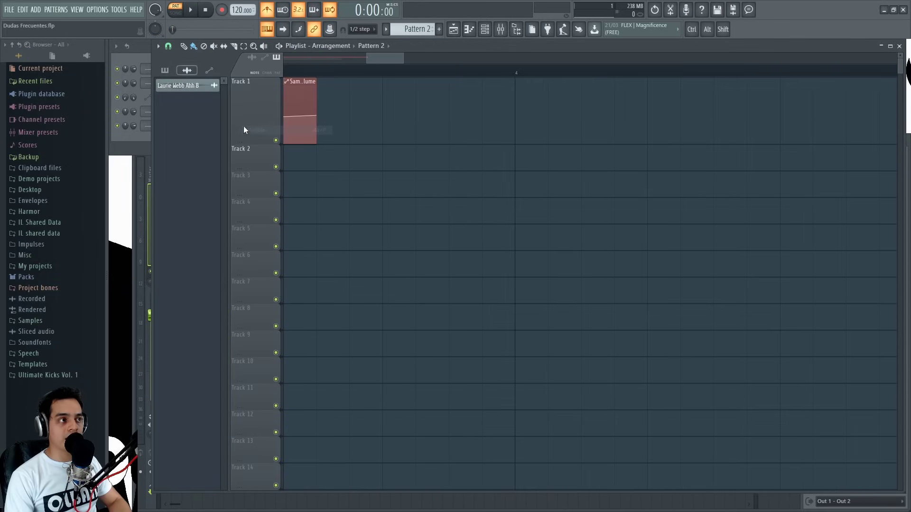
Step: Set the playlist's picker panel to show on the right side and close the playlist
left_click(158, 46)
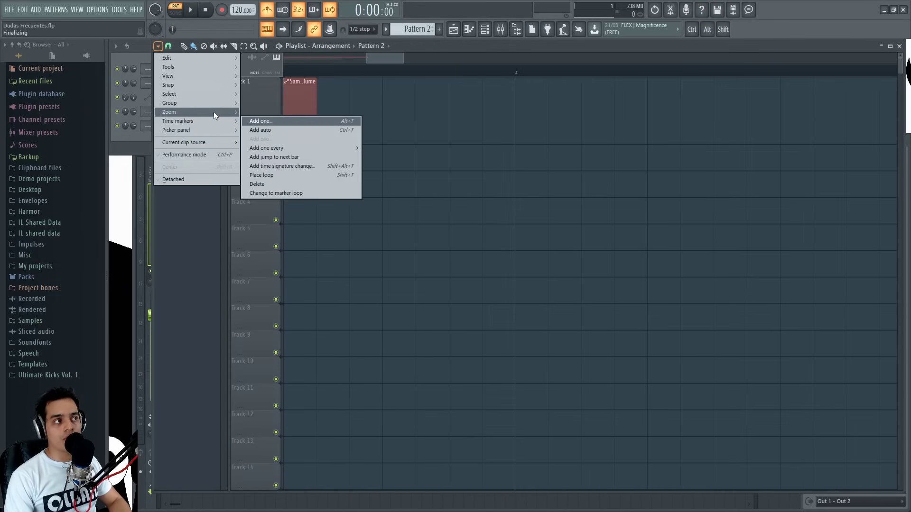
mouse_move(214, 129)
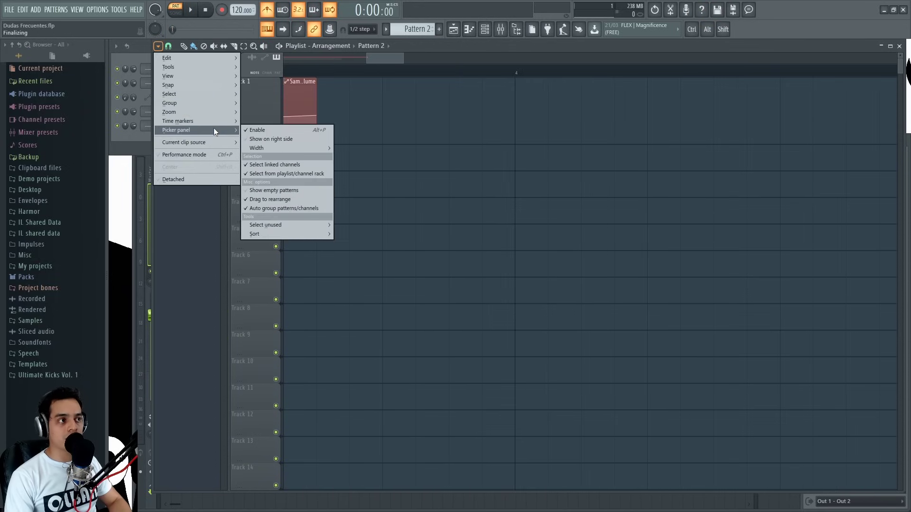
left_click(272, 139)
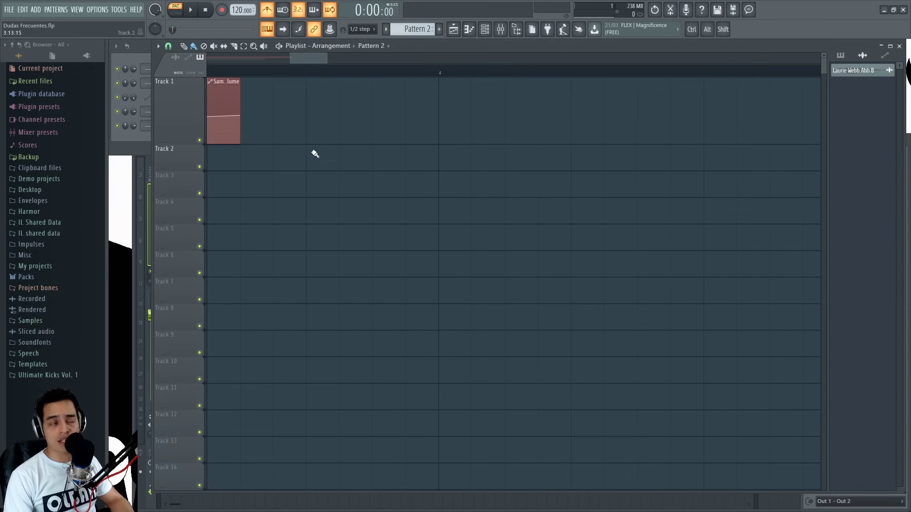
key("F5")
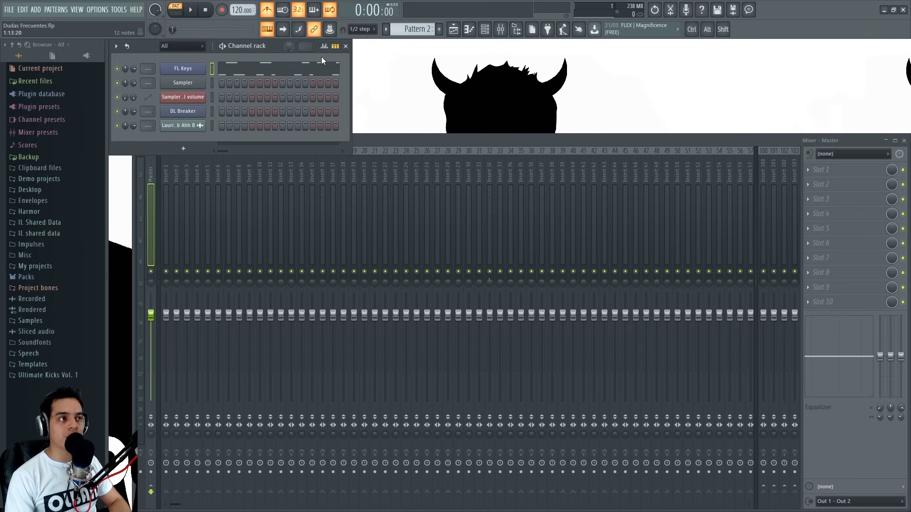
Step: Show and hide the channel rack's graph editor several times to view the FL Keys note velocities
left_click(327, 49)
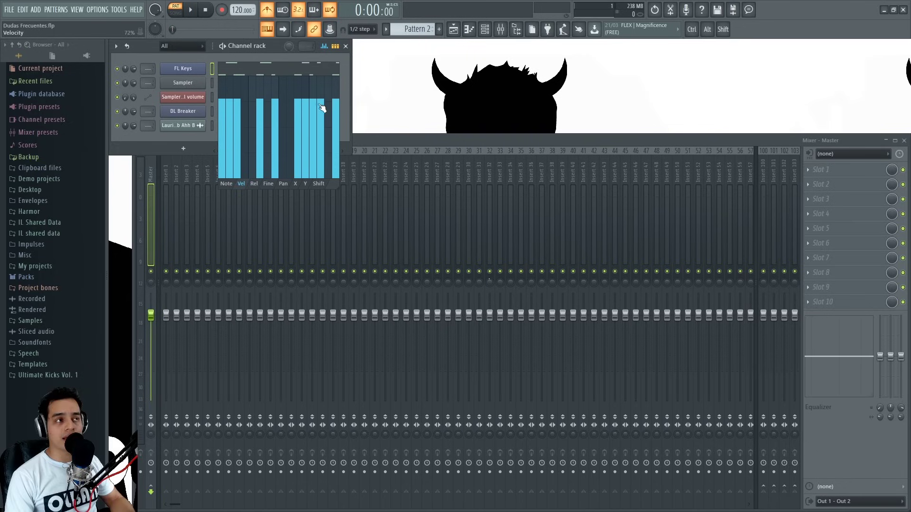
left_click(324, 46)
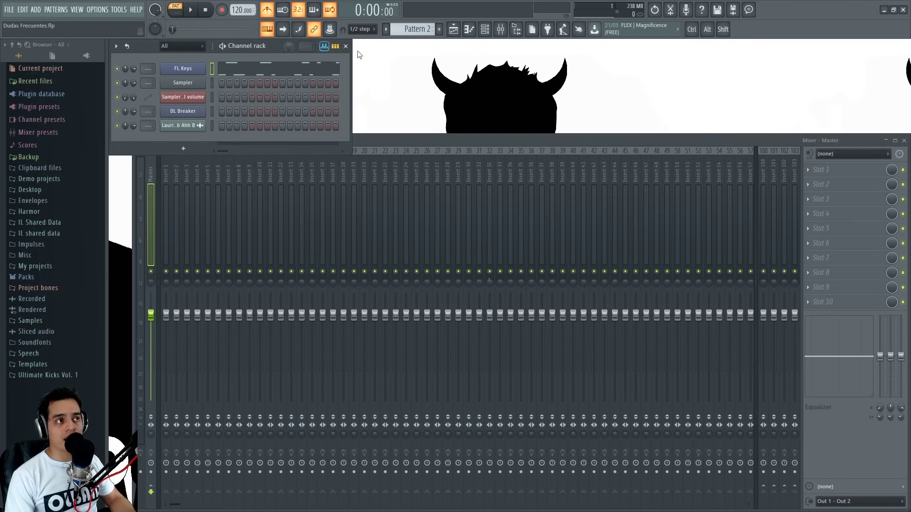
left_click(326, 47)
left_click(326, 47)
left_click(326, 47)
left_click(326, 47)
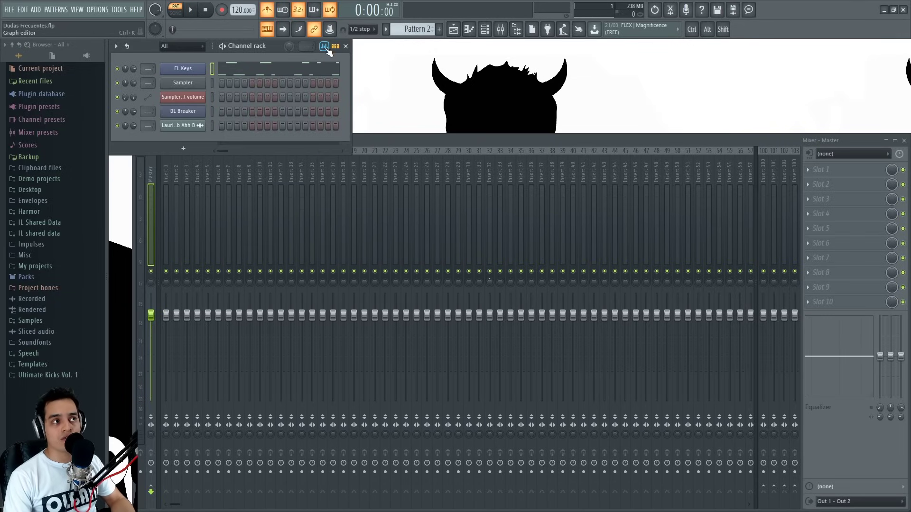
left_click(325, 47)
left_click(326, 47)
left_click(326, 47)
left_click(326, 47)
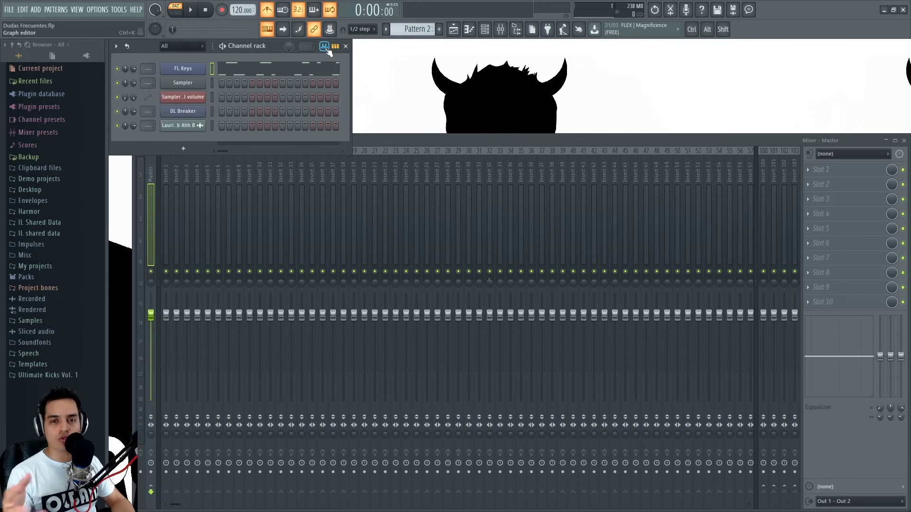
left_click(325, 47)
left_click(324, 46)
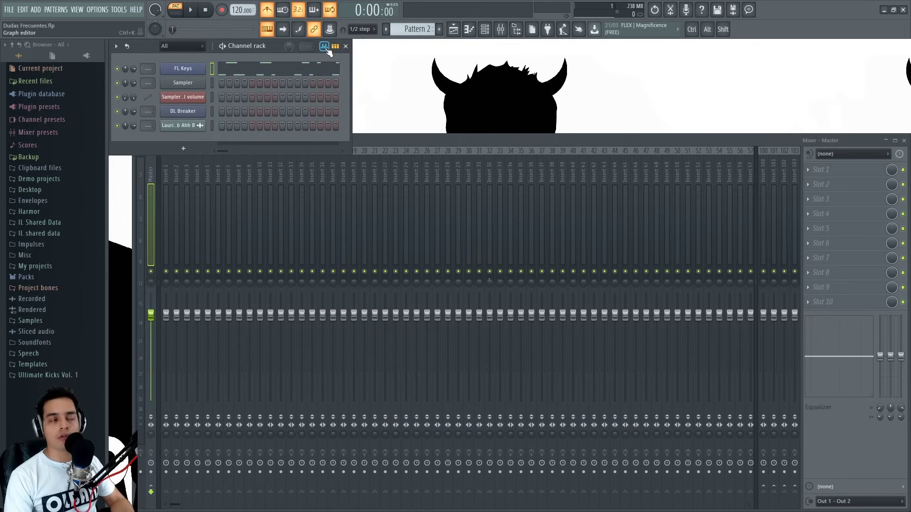
left_click(325, 46)
left_click(325, 46)
left_click(325, 47)
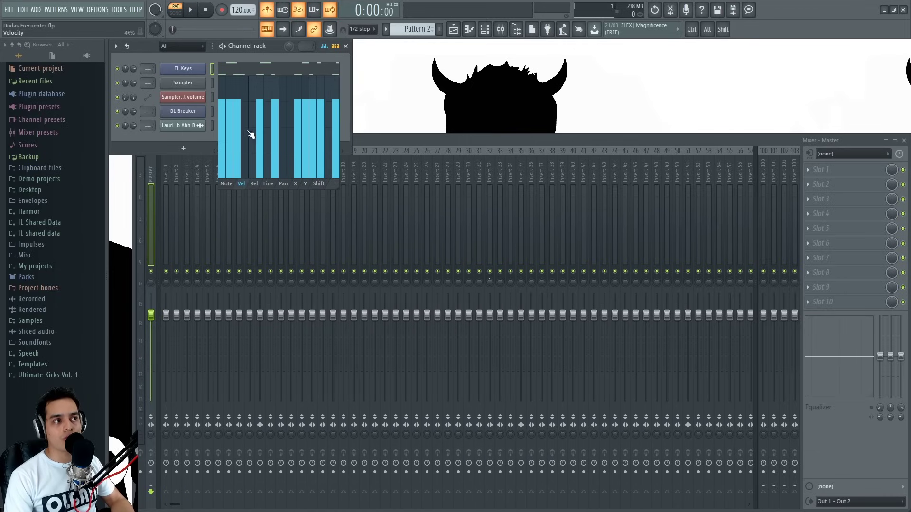
left_click(324, 47)
Step: Open the FL Keys piano roll and examine its notes, comparing them with the channel rack's graph editor
left_click(294, 70)
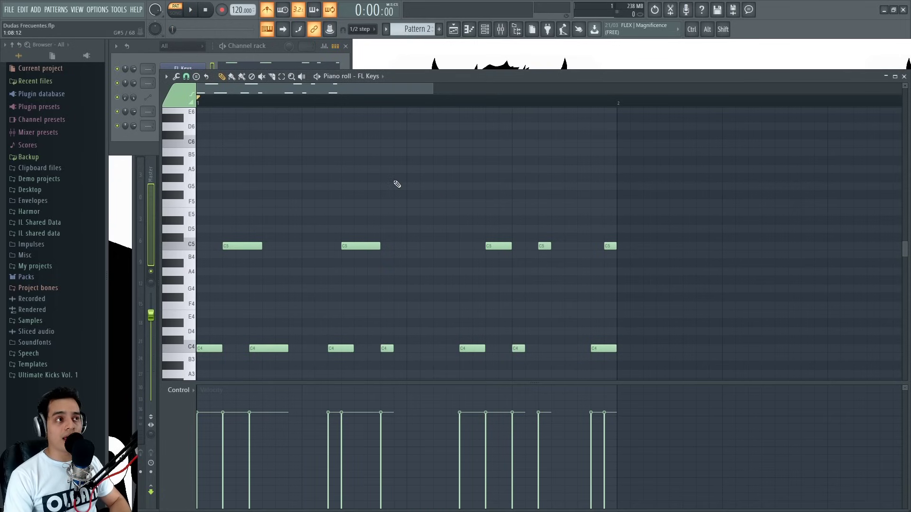
scroll(397, 184, "down", 1)
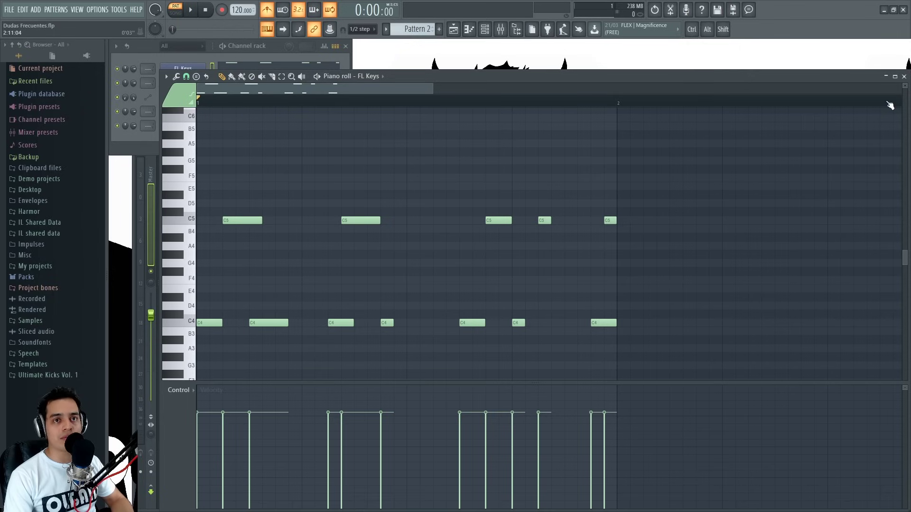
left_click(325, 46)
left_click(324, 46)
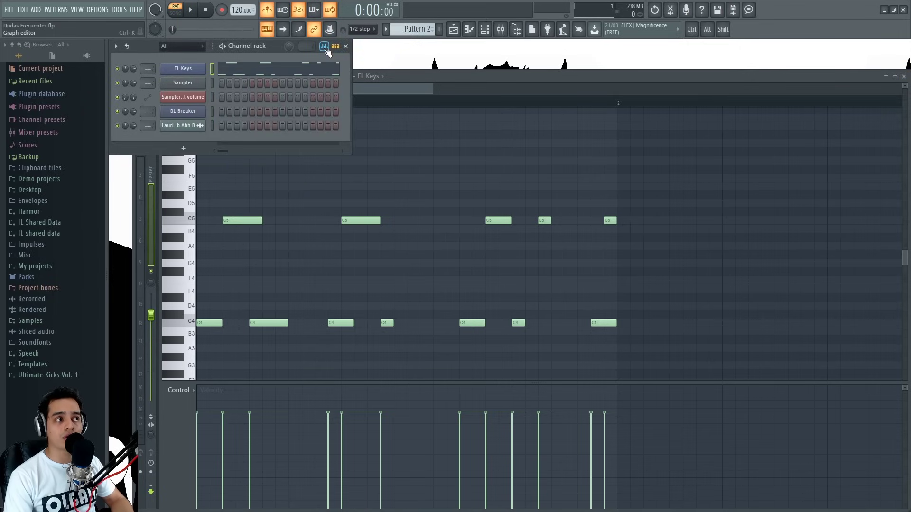
scroll(345, 237, "down", 6)
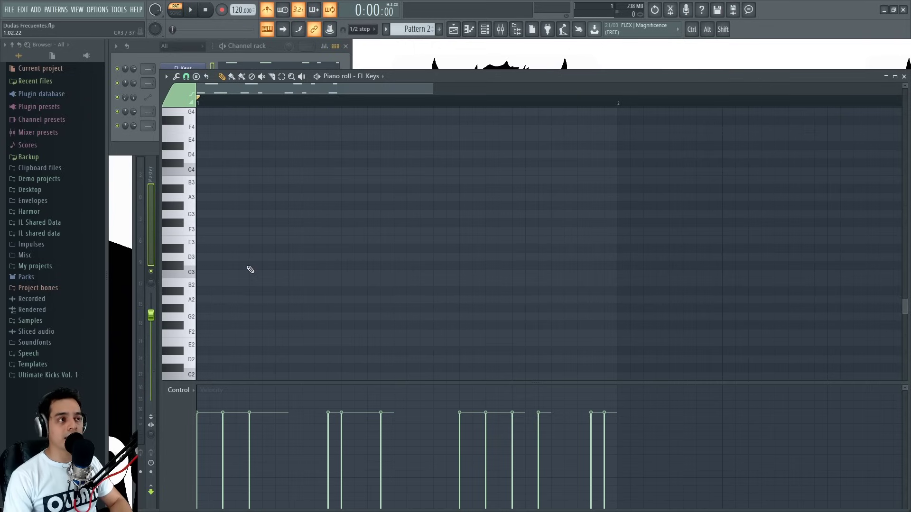
scroll(307, 274, "down", 1)
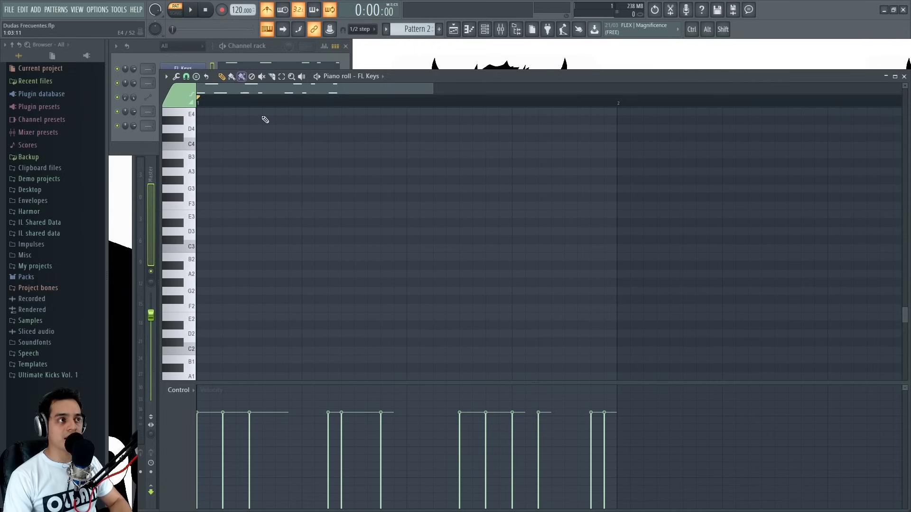
Step: Play Pattern 2 briefly with the FL Keys piano roll in front, stop playback and turn off the metronome
left_click(280, 58)
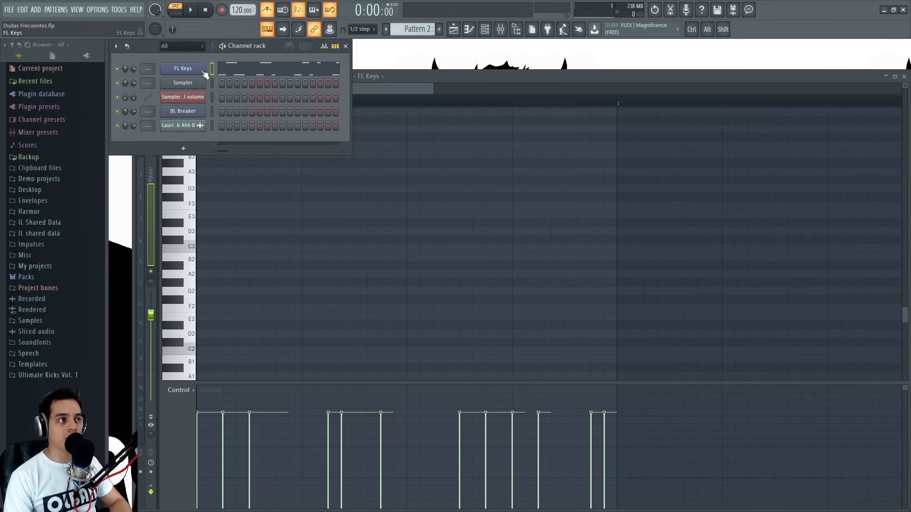
left_click(424, 69)
key("space")
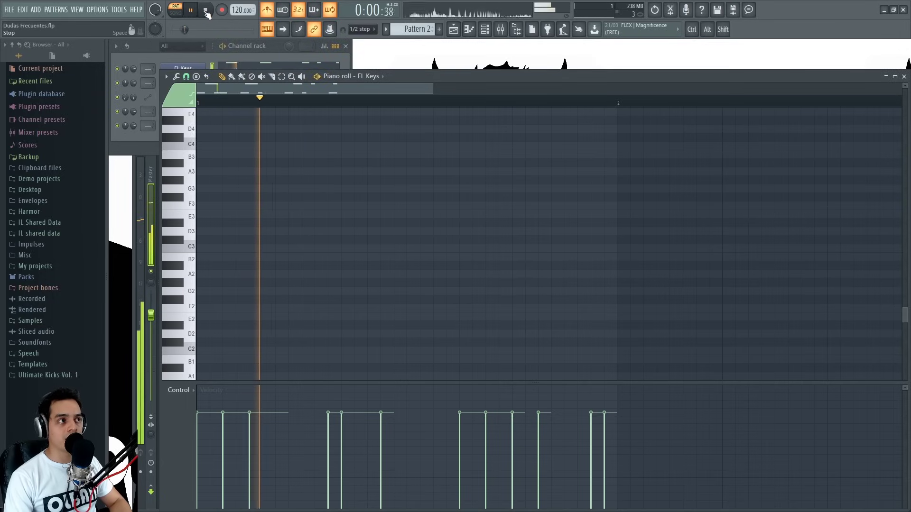
left_click(205, 12)
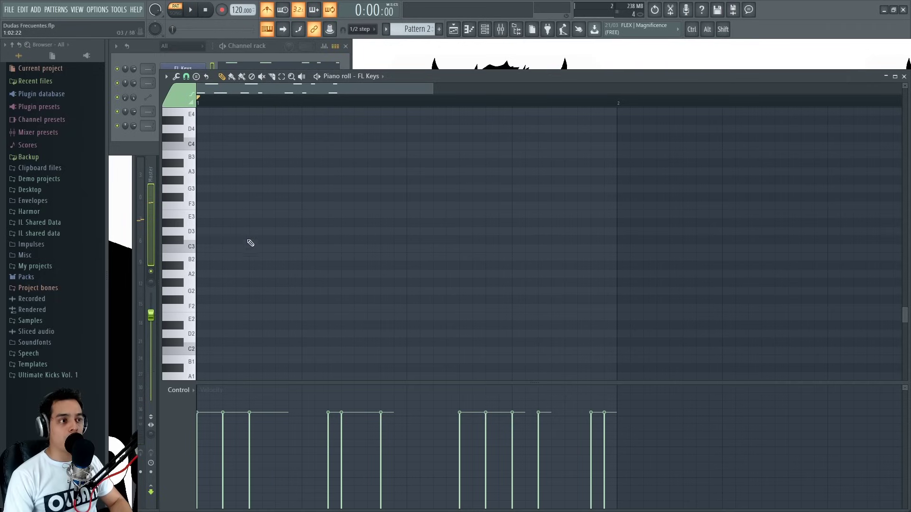
key("ctrl+m")
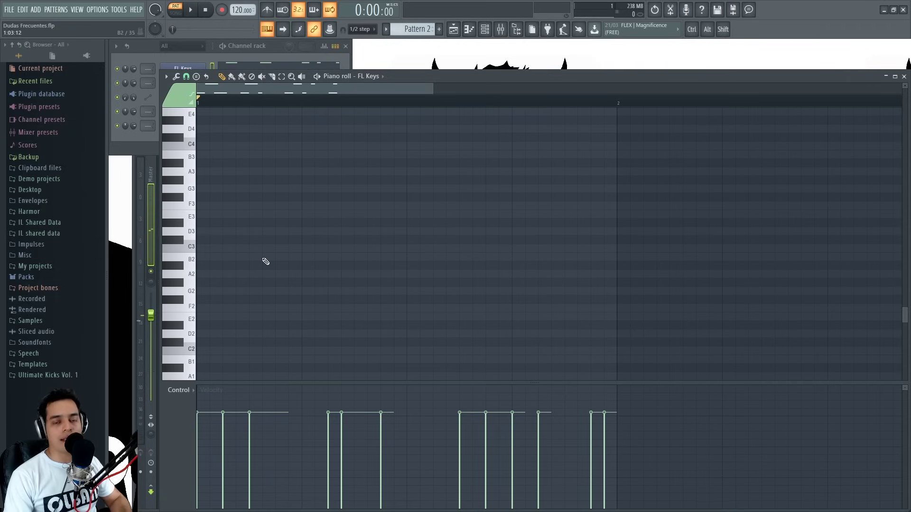
Step: Draw G5 and F5 notes in the first half of bar 1 and G5, A5 and F5 notes in its second half
scroll(265, 262, "up", 10)
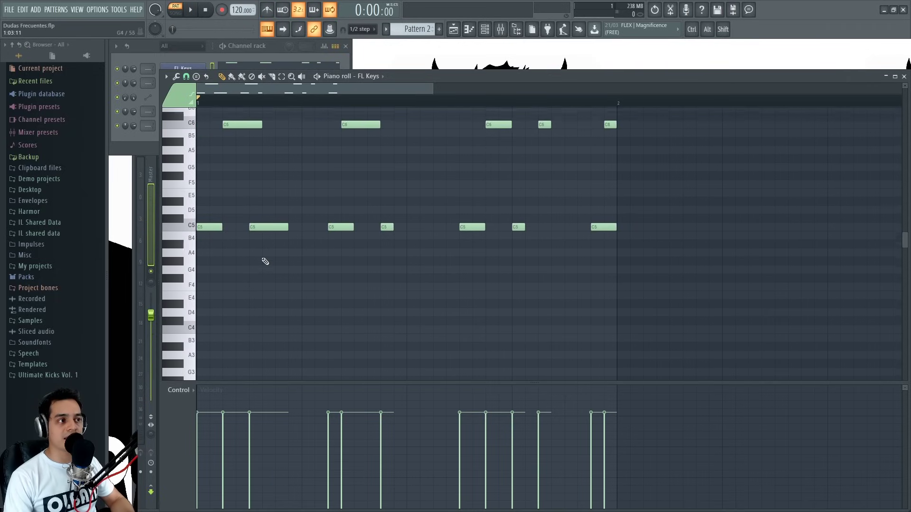
scroll(317, 240, "down", 8)
scroll(316, 242, "up", 5)
scroll(318, 250, "down", 13)
scroll(310, 266, "up", 15)
scroll(298, 280, "down", 13)
scroll(309, 277, "up", 10)
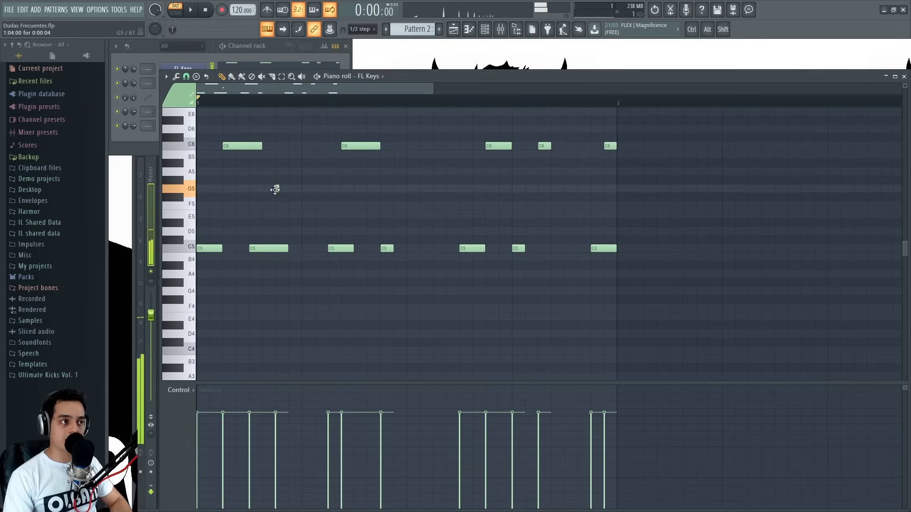
key("shift")
left_click_drag(277, 188, 301, 188)
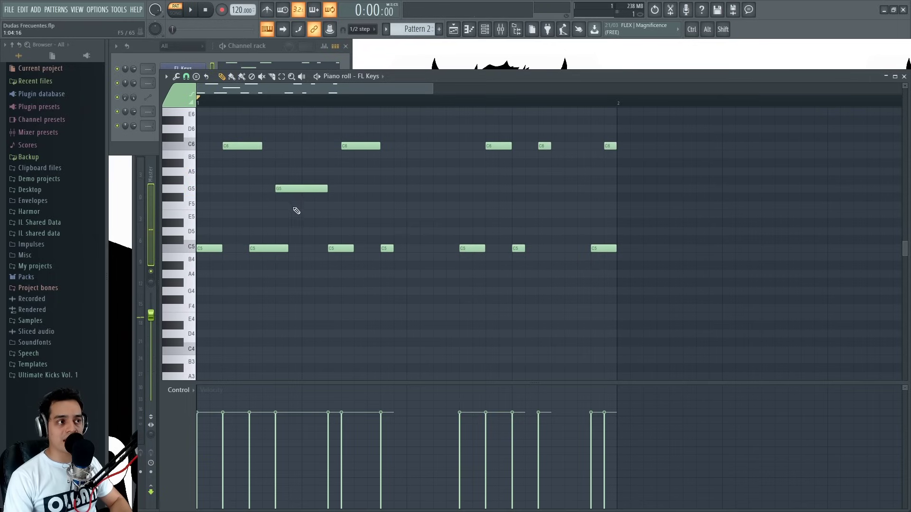
left_click(294, 206)
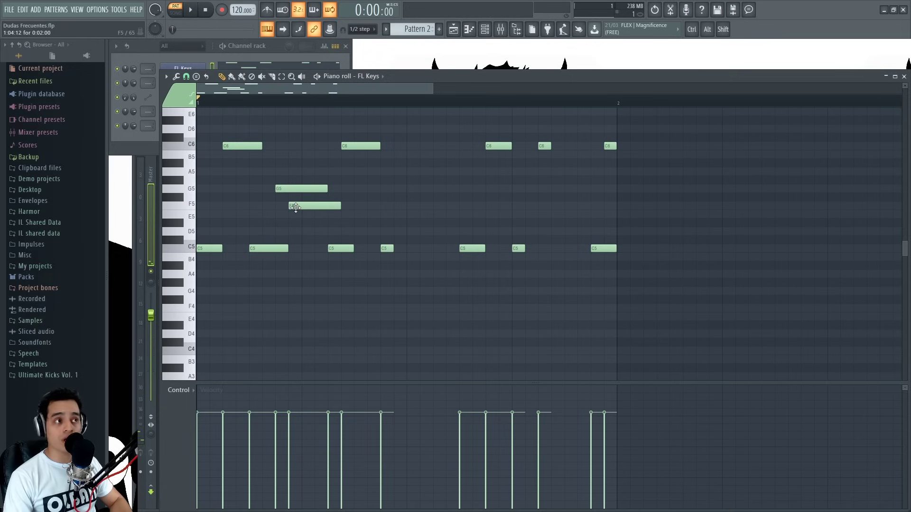
left_click(464, 188)
left_click(554, 171)
left_click(606, 205)
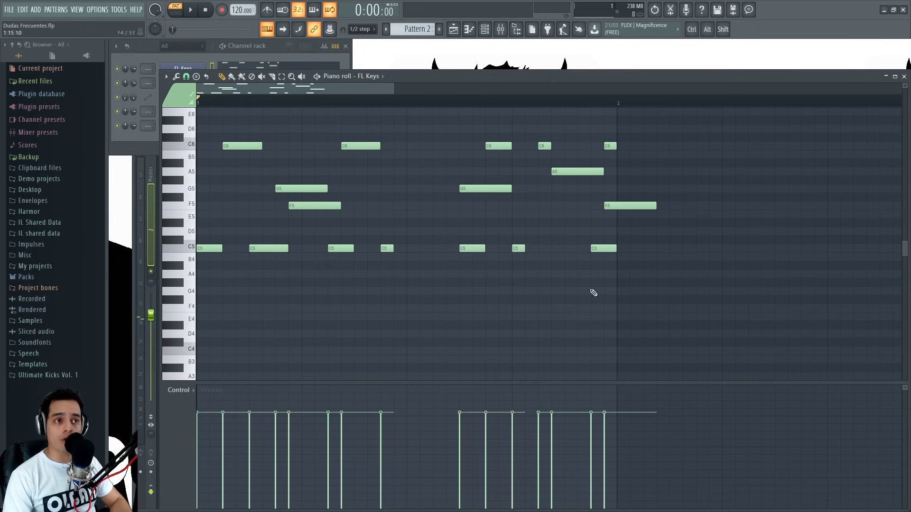
Step: Delete all notes from the FL Keys piano roll and switch from it to the playlist
key("ctrl+a")
key("Delete")
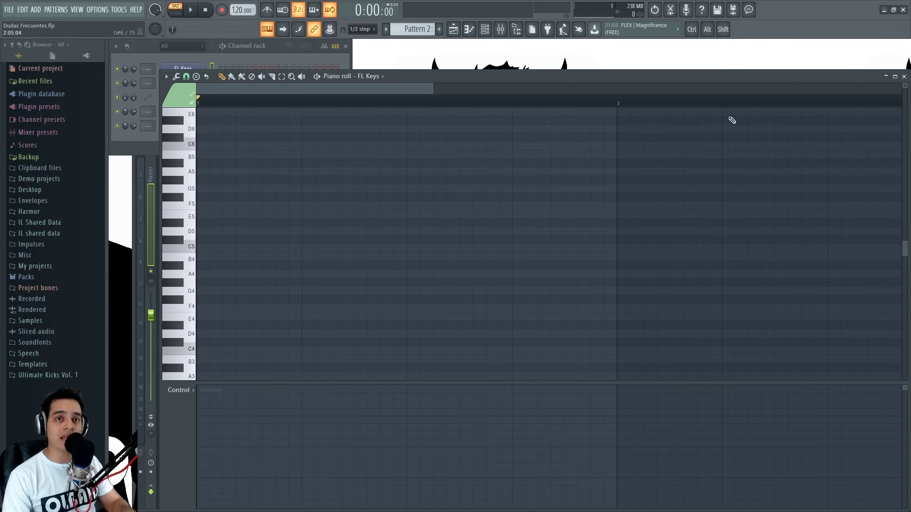
left_click(904, 76)
key("F5")
Step: Place Pattern 2 clips on playlist Tracks 3, 4 and 8 and delete them all
left_click(383, 210)
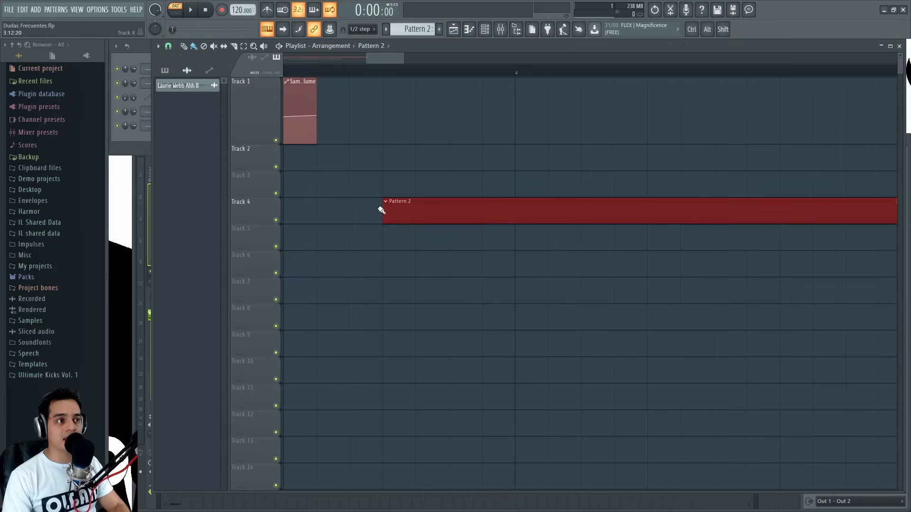
right_click(435, 207)
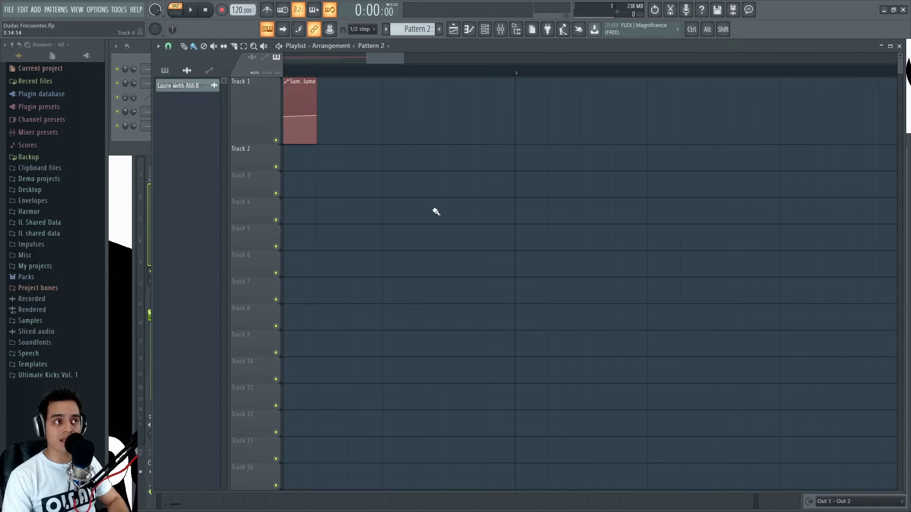
left_click(437, 211)
left_click(591, 319)
left_click(657, 185)
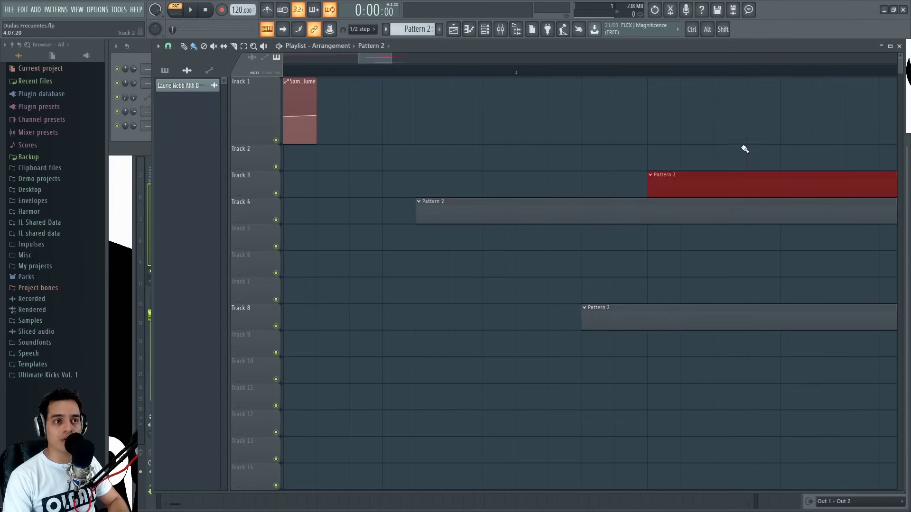
right_click(737, 185)
right_click(732, 211)
right_click(707, 317)
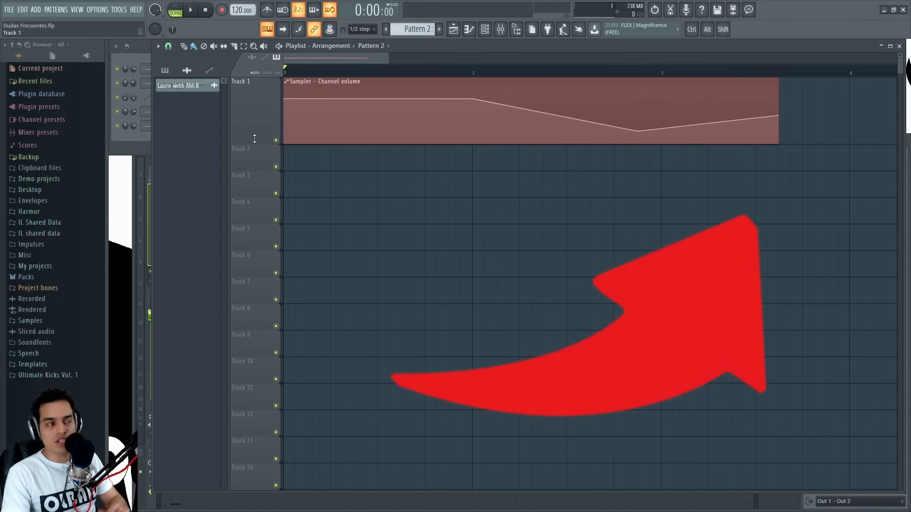
Step: Play the song beside the channel rack to watch how the automation clip drives the Sampler's volume knob, and stop playback
left_click(145, 51)
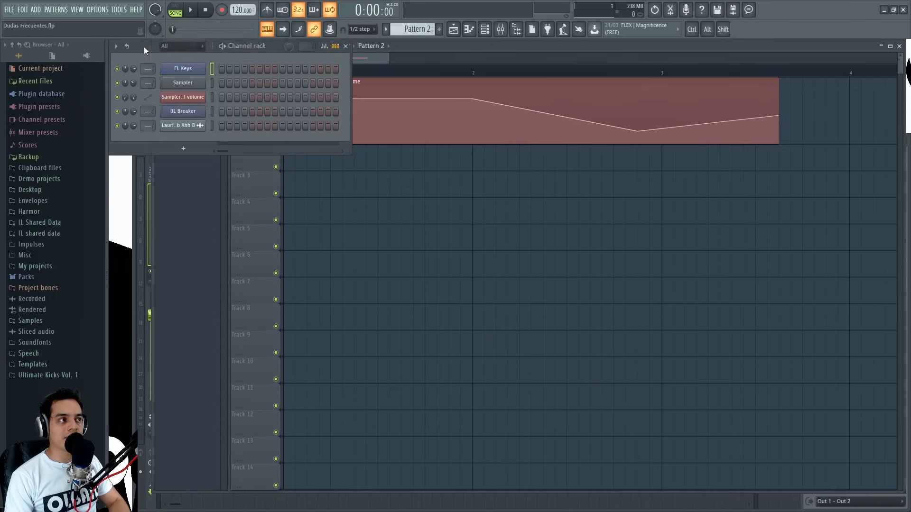
key("space")
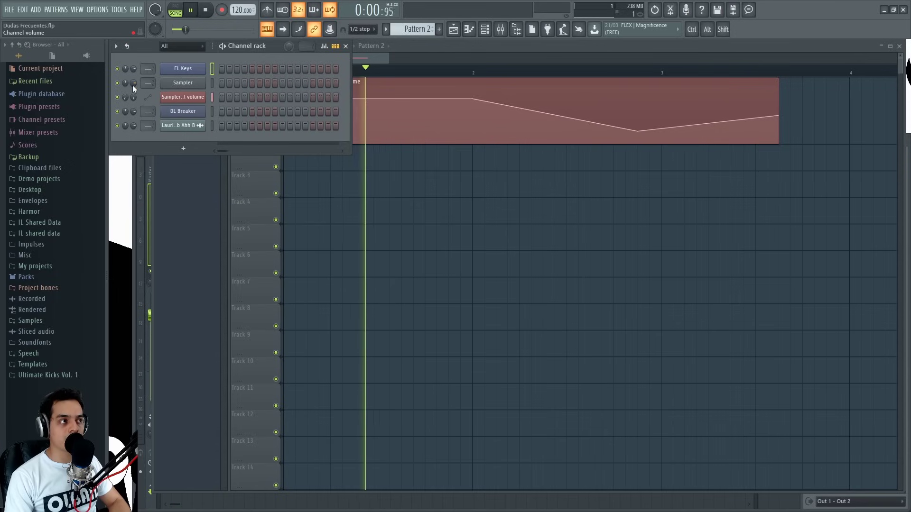
key("space")
Step: Delete the Sampler channel volume automation clip from Track 1 and play the song briefly to check the Sampler's volume knob
right_click(413, 84)
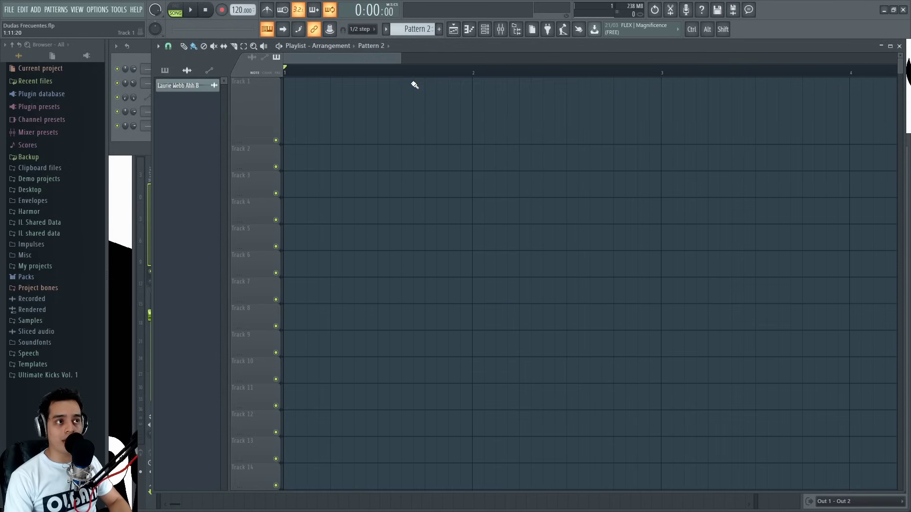
left_click(149, 50)
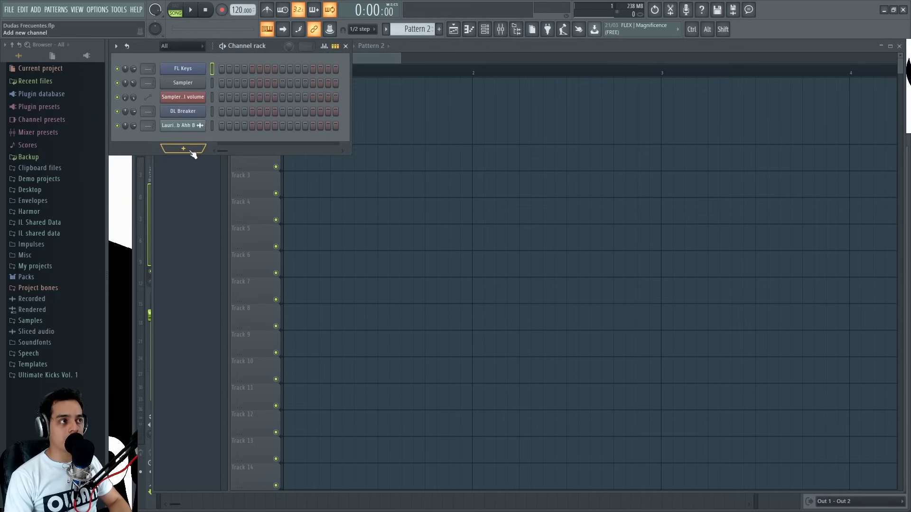
left_click(192, 9)
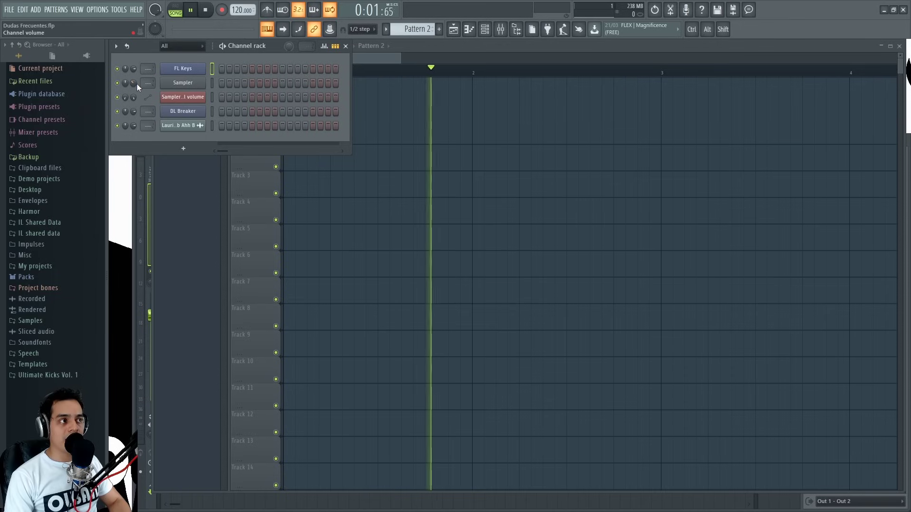
key("space")
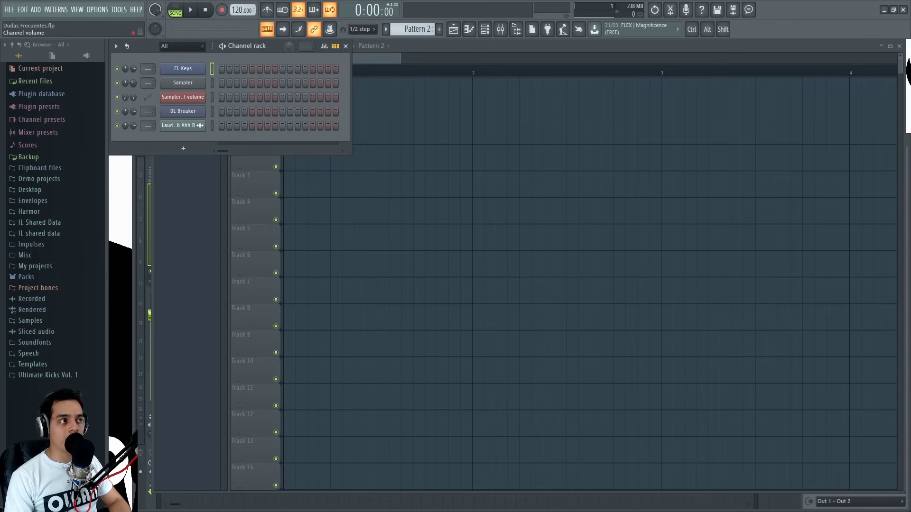
Step: Delete the Sampler volume automation channel from the channel rack and play the song briefly to check the Sampler's volume knob
right_click(185, 97)
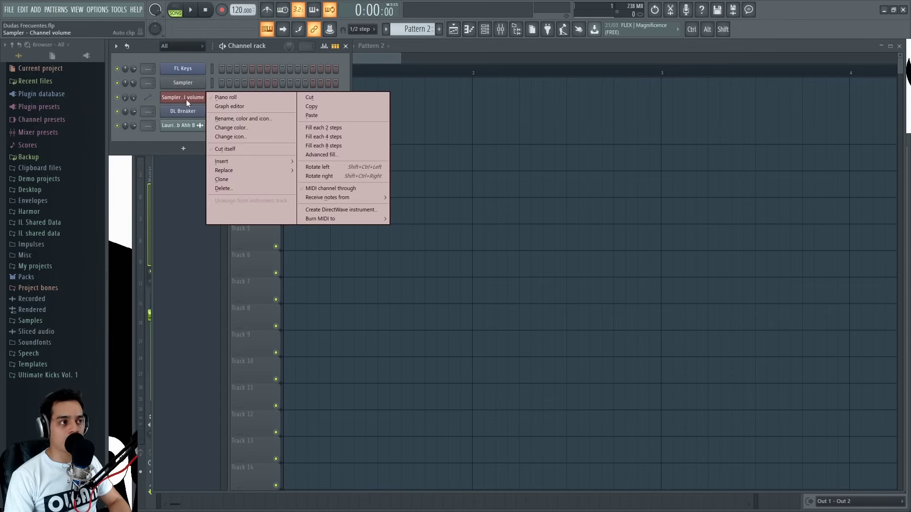
left_click(222, 189)
key("space")
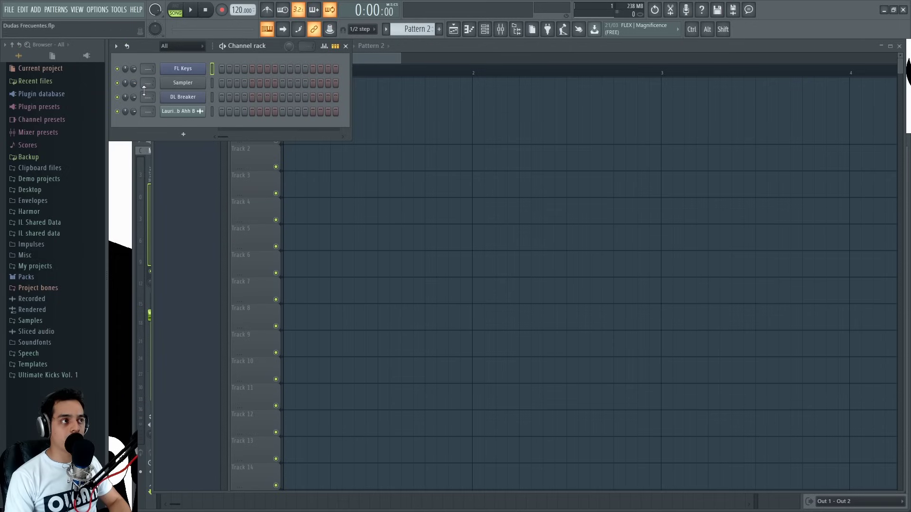
key("space")
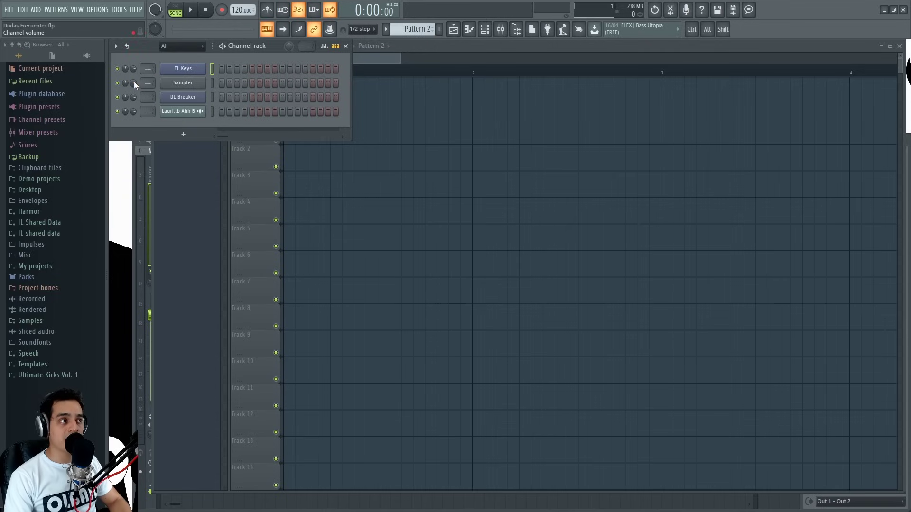
Step: Apply "Init song with this position" to the Sampler's volume knob and play the song briefly to check it
right_click(134, 83)
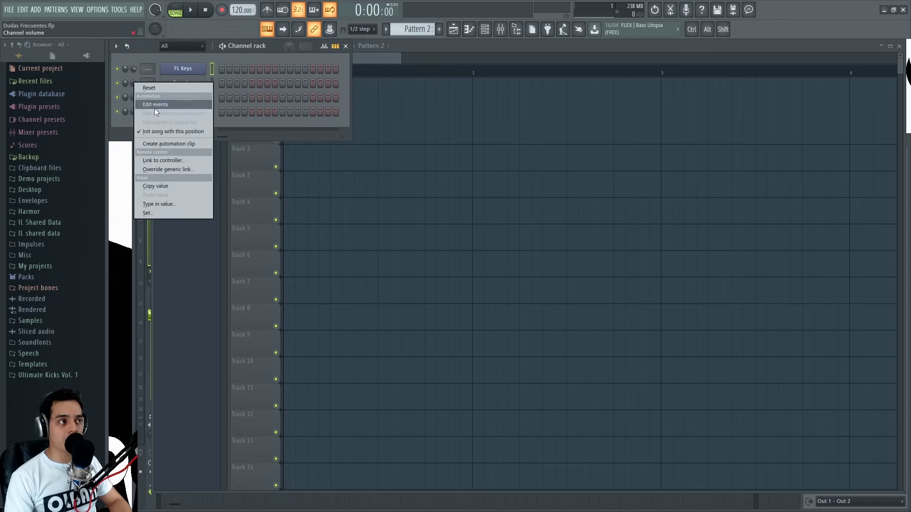
left_click(184, 132)
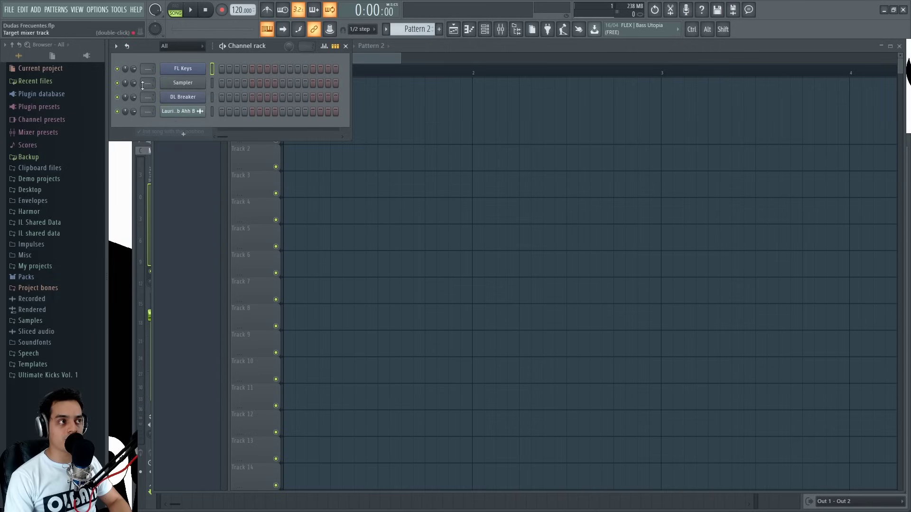
key("space")
key("space")
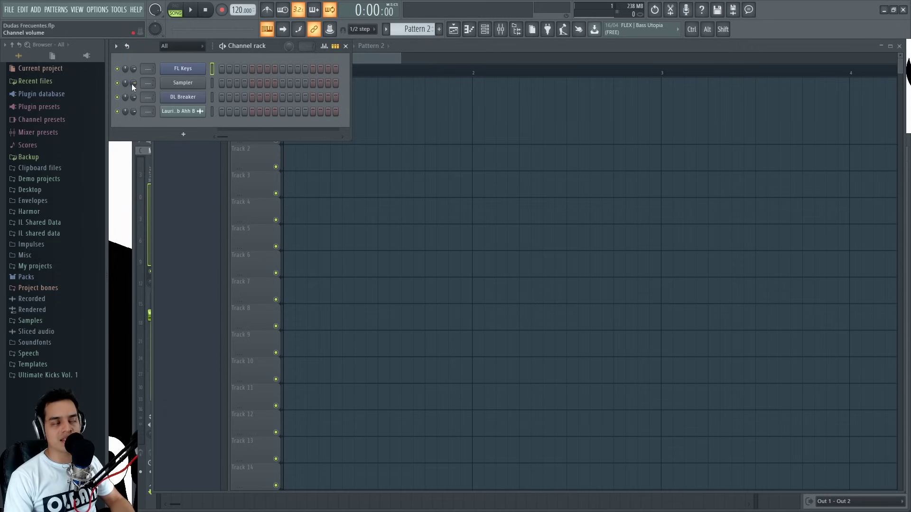
Step: Delete the Sampler channel volume event from the current project's initialized controls in the browser
left_click(32, 71)
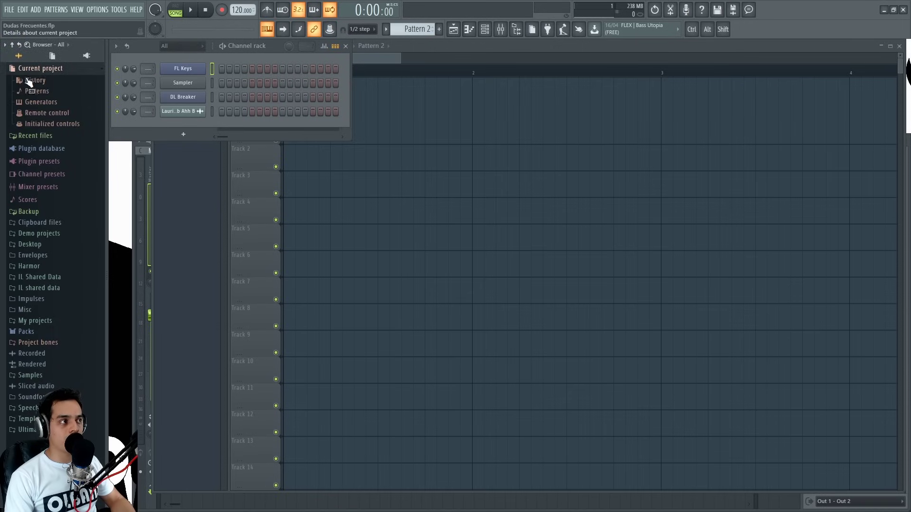
left_click(43, 124)
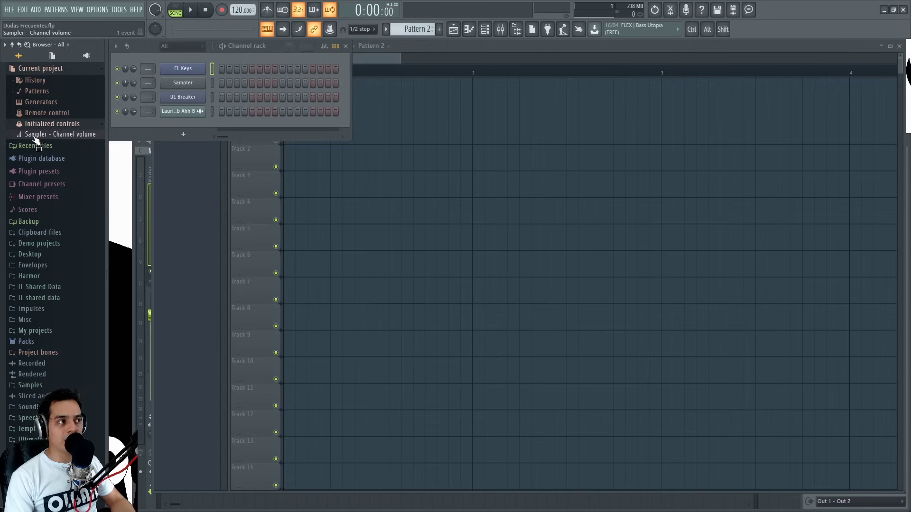
right_click(40, 137)
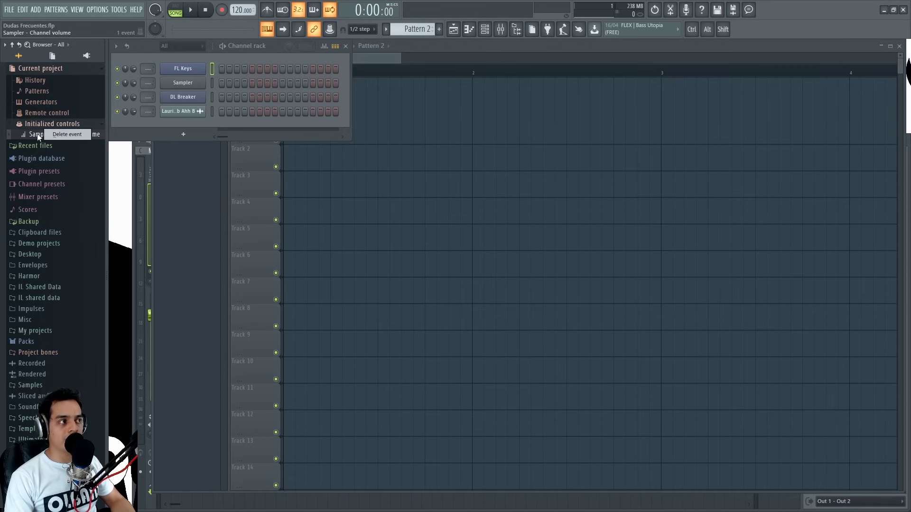
left_click(64, 134)
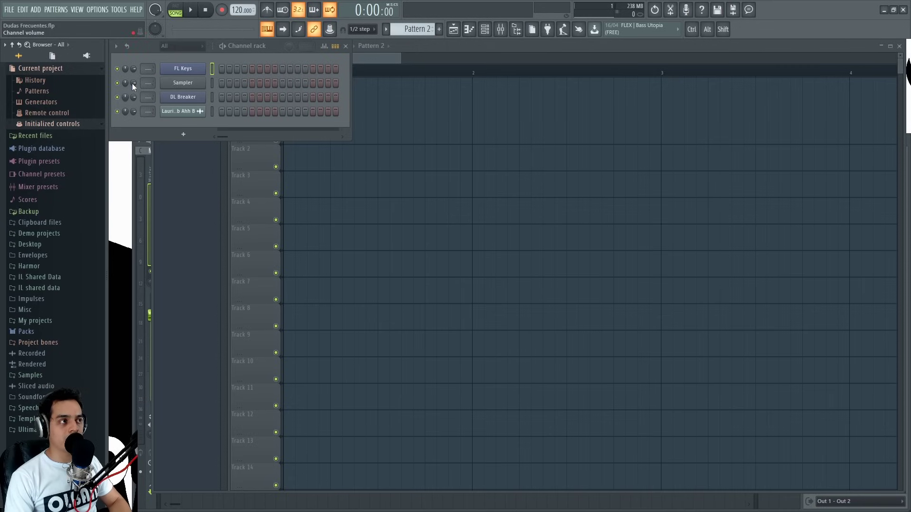
Step: Start and stop the song repeatedly while tweaking the Sampler's volume knob to check how its position behaves
key("space")
key("space")
key("space")
key("space")
left_click_drag(131, 82, 132, 83)
key("space")
key("space")
key("space")
key("space")
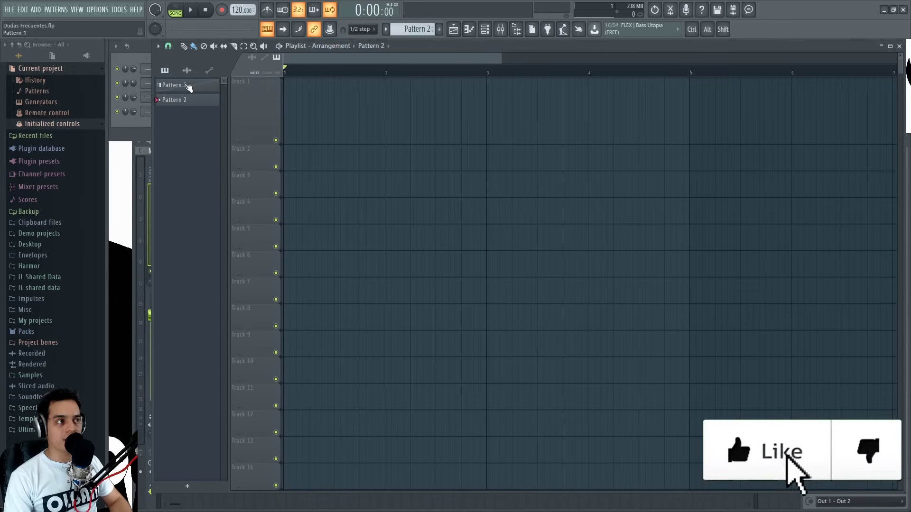
Step: Paint three consecutive Pattern 1 clips on Track 1 and place Laurie Webb Ahh B audio clips on Tracks 3, 4, 7 and 5
left_click(184, 84)
mouse_move(287, 123)
left_mouse_down()
mouse_move(529, 126)
mouse_move(716, 102)
left_mouse_up()
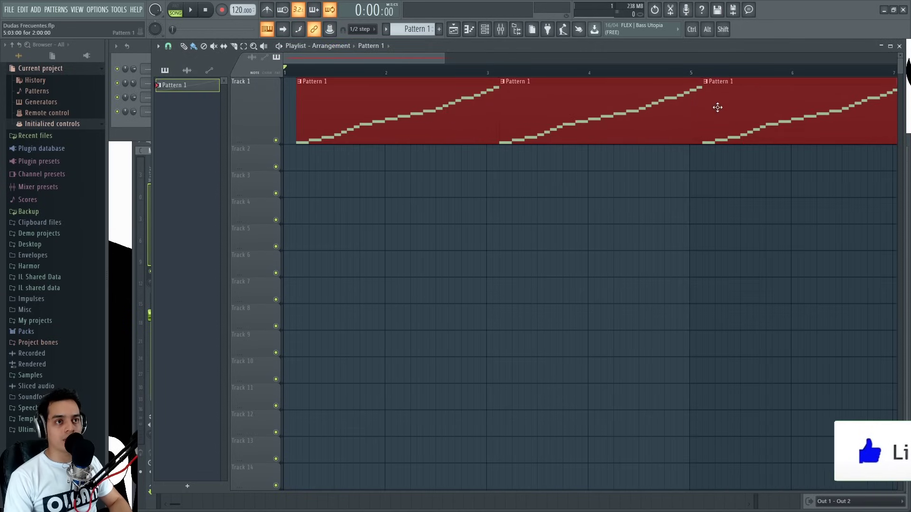
left_click(187, 71)
left_click(187, 88)
left_click(413, 183)
left_click(558, 207)
left_click(660, 288)
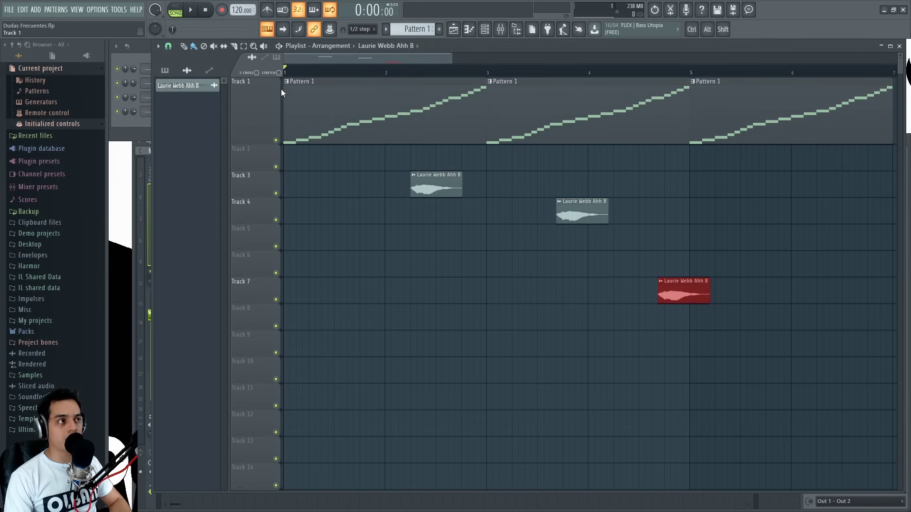
left_click(209, 70)
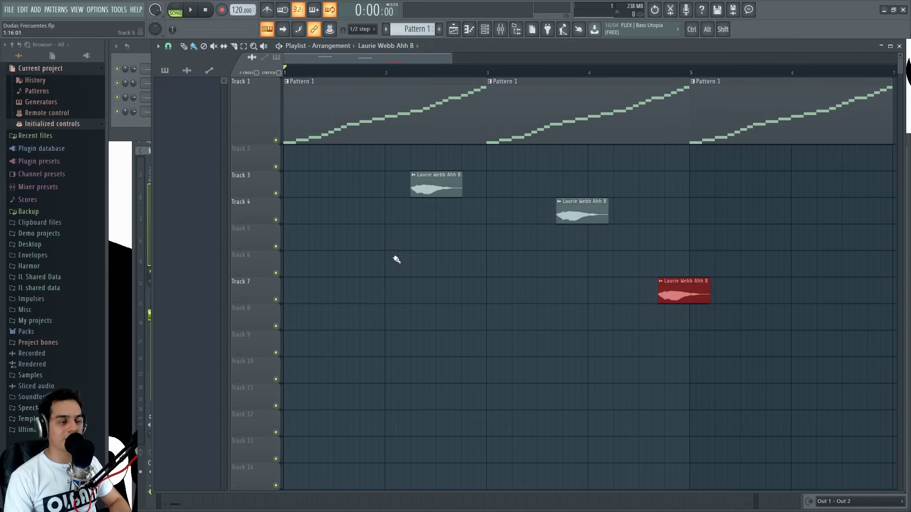
left_click(436, 237)
scroll(457, 250, "down", 2)
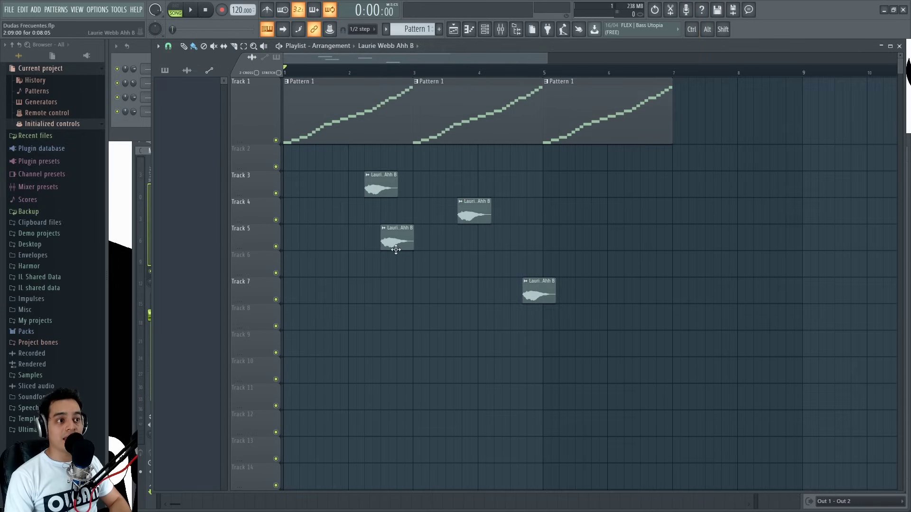
Step: Move the Track 4 audio clip slightly to the right and delete the middle Pattern 1 clip from Track 1
scroll(396, 250, "up", 3)
left_click_drag(599, 211, 610, 211)
right_click(534, 125)
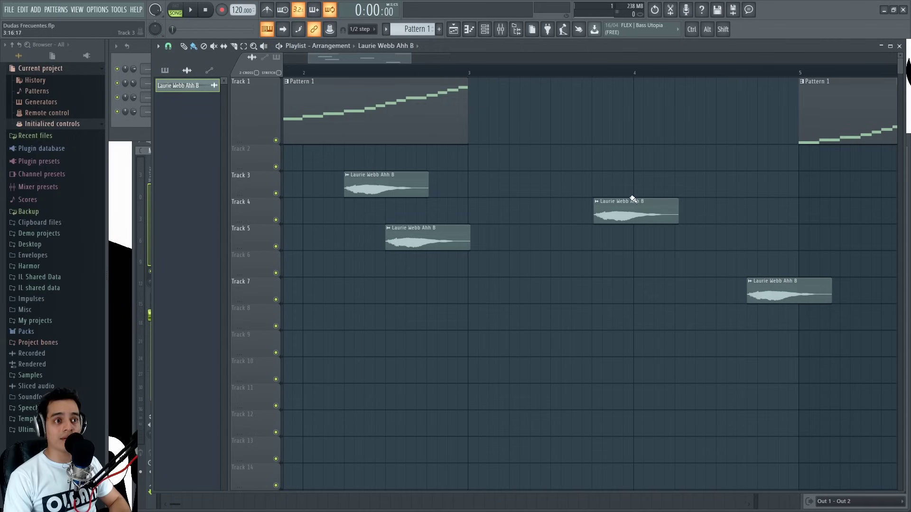
Step: Undo and redo the deletion of the middle Pattern 1 clip on Track 1 repeatedly
key("ctrl+z")
key("ctrl+z")
key("ctrl+z")
key("ctrl+z")
key("ctrl+z")
key("ctrl+z")
key("ctrl+z")
key("ctrl+z")
key("ctrl+z")
key("ctrl+z")
key("ctrl+z")
key("ctrl+z")
key("ctrl+z")
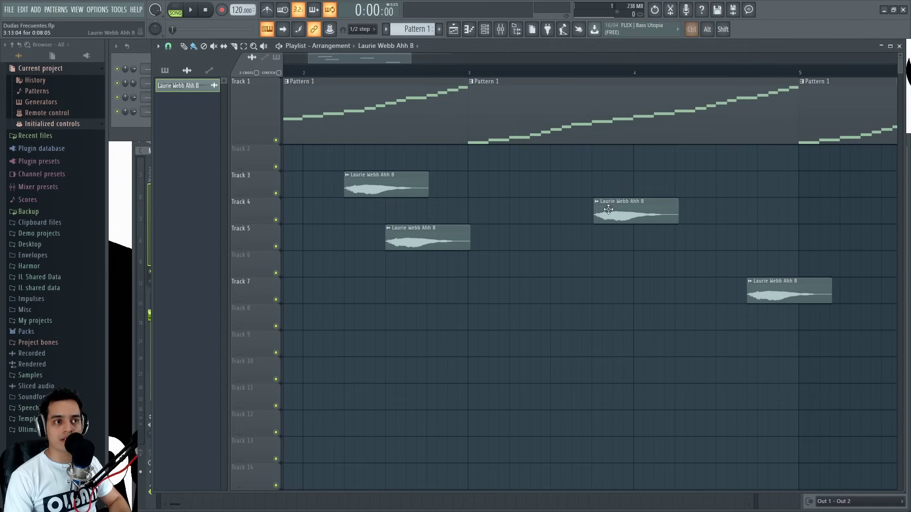
key("ctrl+z")
key("ctrl+z")
key("ctrl+z")
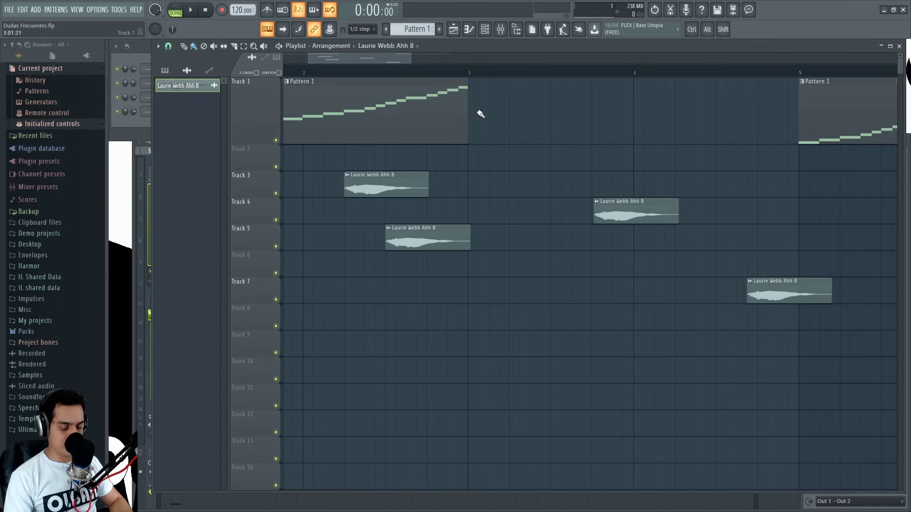
Step: Step back through the undo history one action at a time until all clips are gone from the playlist
key("ctrl")
key("alt")
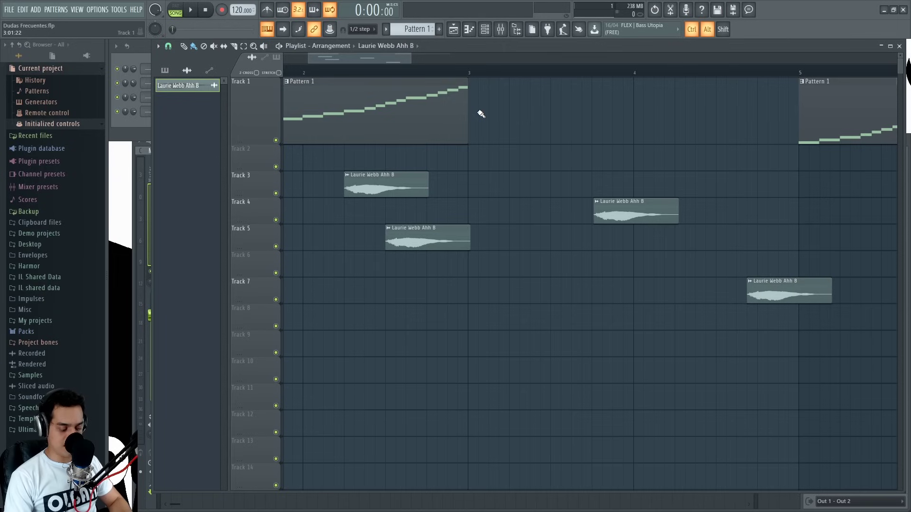
key("ctrl+alt+z")
key("ctrl+alt+z")
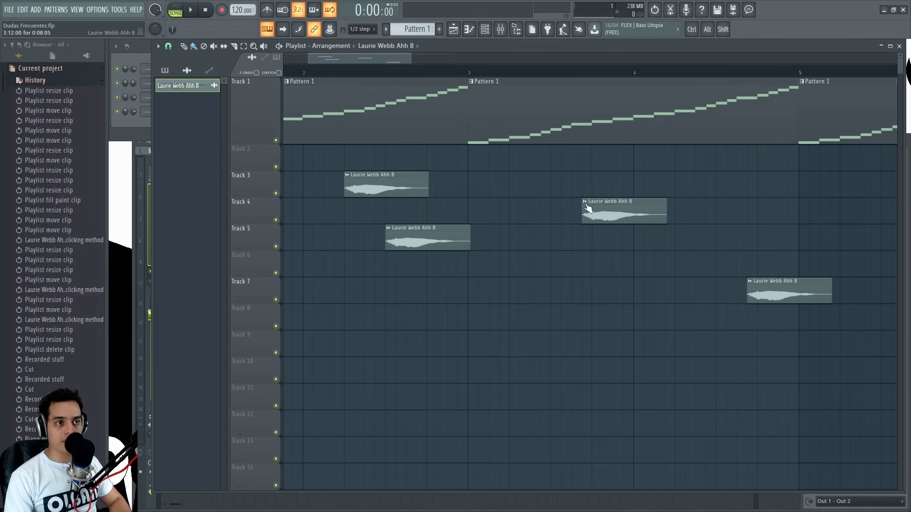
key("ctrl+alt")
key("ctrl+alt")
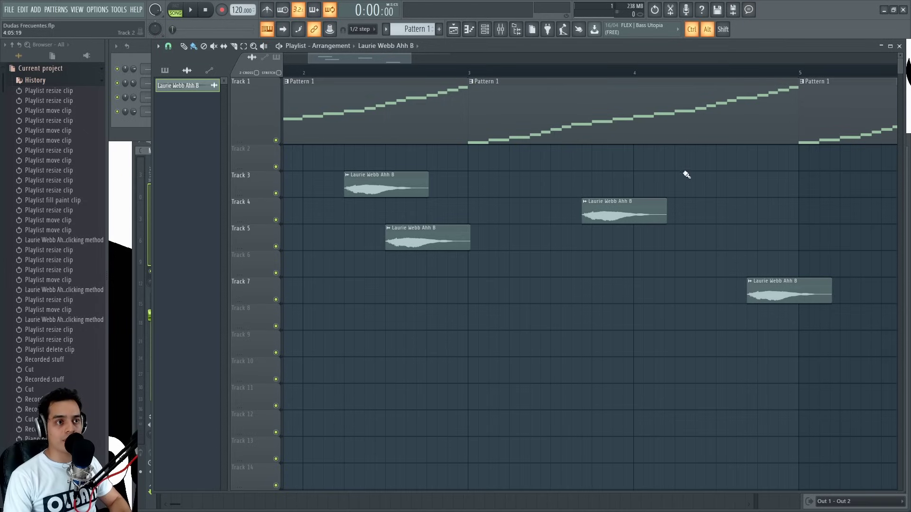
key("ctrl+alt+z")
key("ctrl+alt+z")
key("ctrl+alt+z")
key("ctrl+alt+z")
key("ctrl+alt+z")
key("ctrl+alt+z")
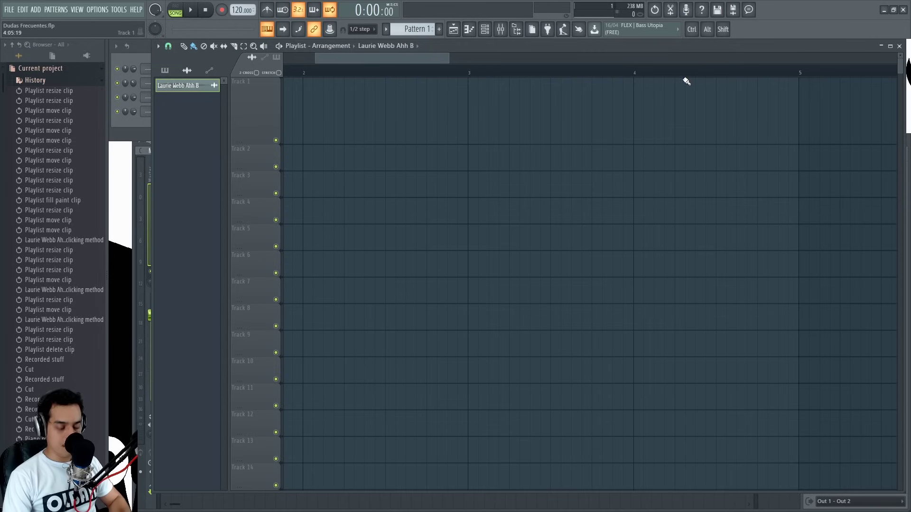
Step: Redo the undone playlist edits one action at a time to bring the pattern and audio clips back
key("ctrl+shift+z")
key("ctrl+shift+z")
key("ctrl+shift+z")
key("ctrl+shift+z")
key("ctrl+shift+z")
key("ctrl+shift+z")
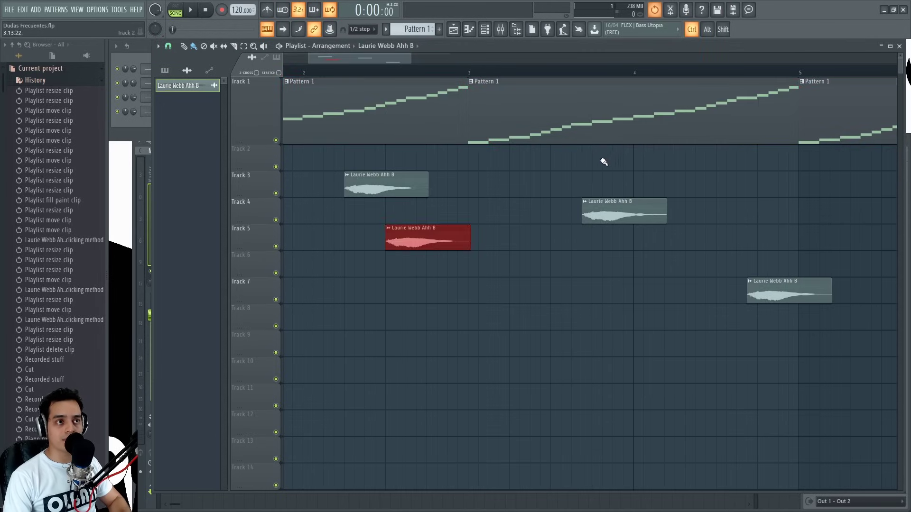
Step: Toggle the most recent playlist edit with repeated undo and redo, leaving the middle Pattern 1 clip deleted
key("ctrl+z")
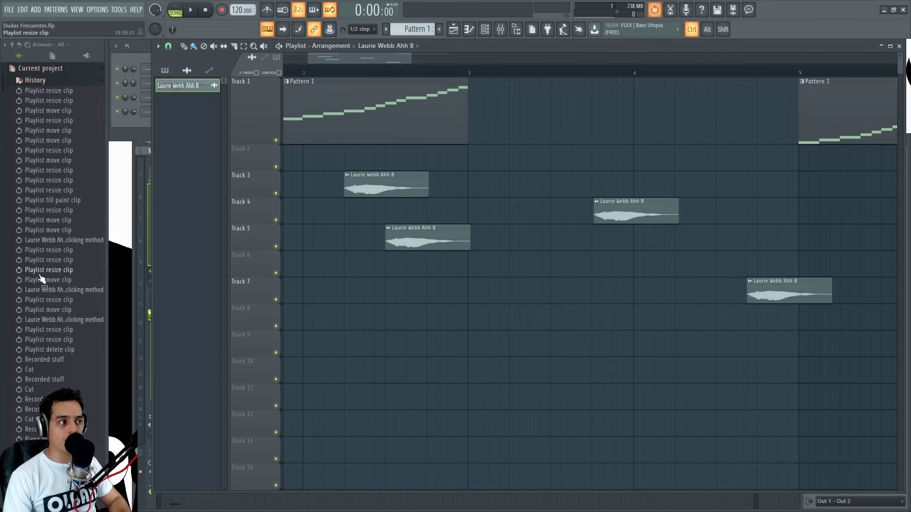
key("ctrl+z")
key("ctrl+z")
key("ctrl+z")
key("ctrl+z")
key("ctrl+z")
key("ctrl+z")
key("ctrl+z")
key("ctrl+z")
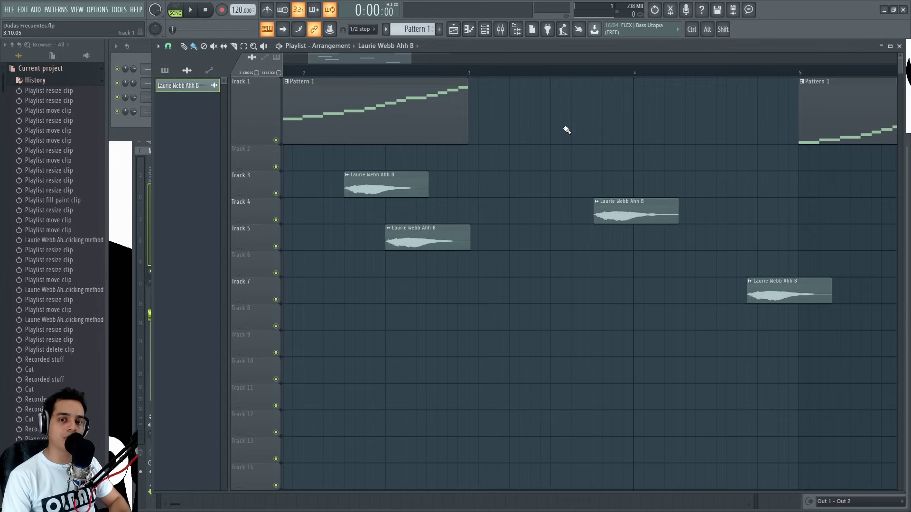
Step: Collapse and reopen the current project's History in the browser and look through its entries from oldest to newest
left_click(43, 80)
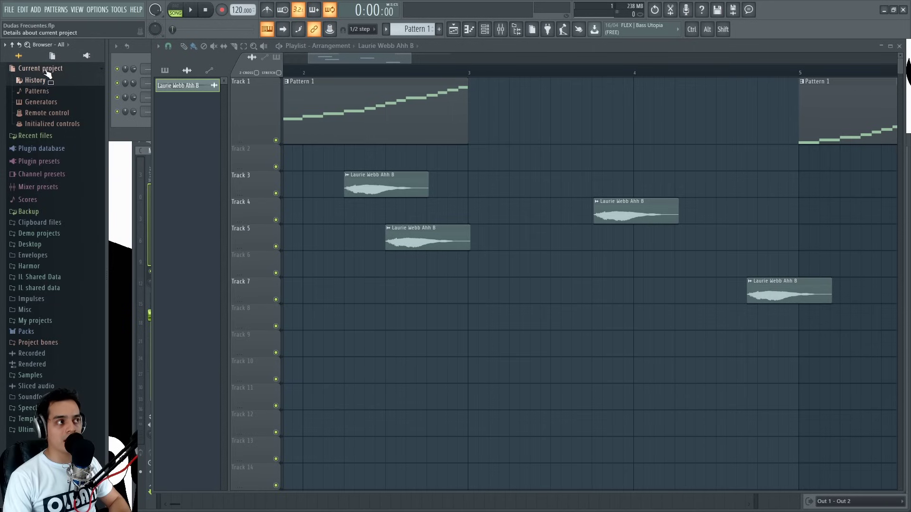
left_click(38, 82)
scroll(42, 140, "down", 10)
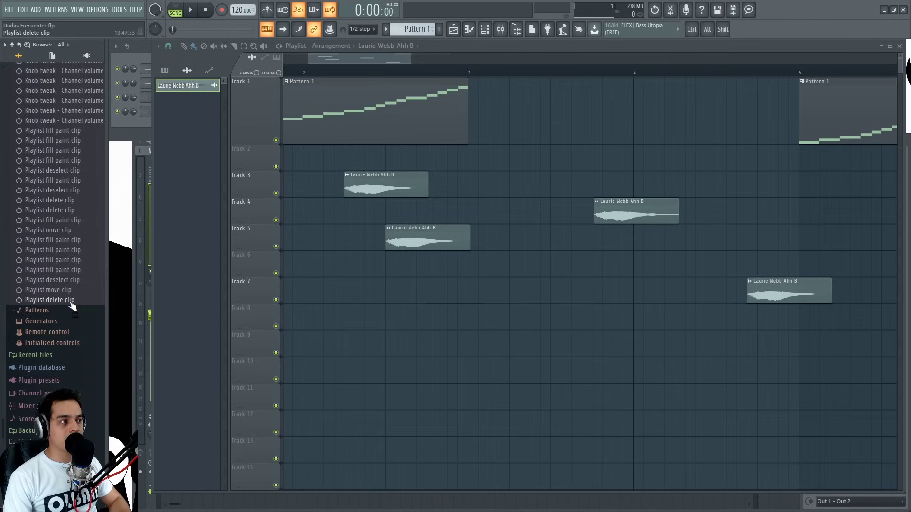
scroll(72, 306, "up", 10)
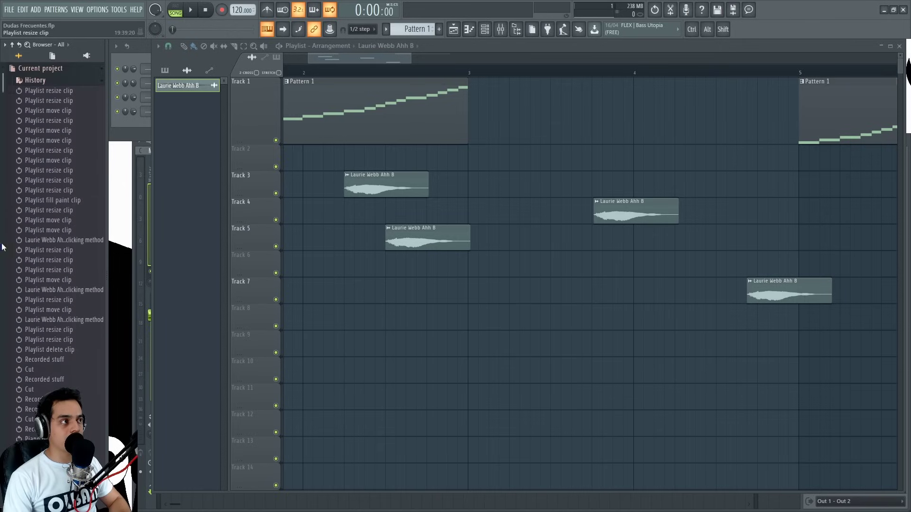
Step: Restore earlier project states from the History list, starting with the oldest "Playlist resize clip" entry and picking later entries
left_click(53, 90)
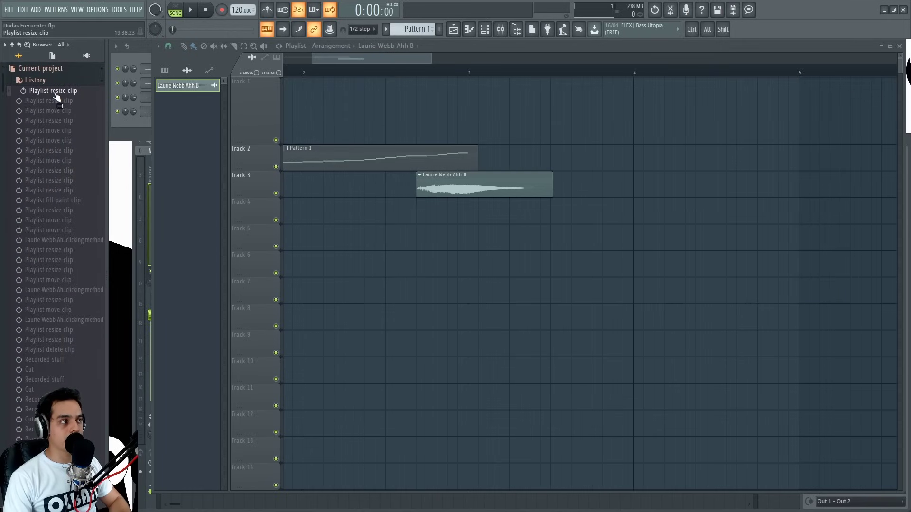
left_click(57, 210)
scroll(71, 362, "down", 15)
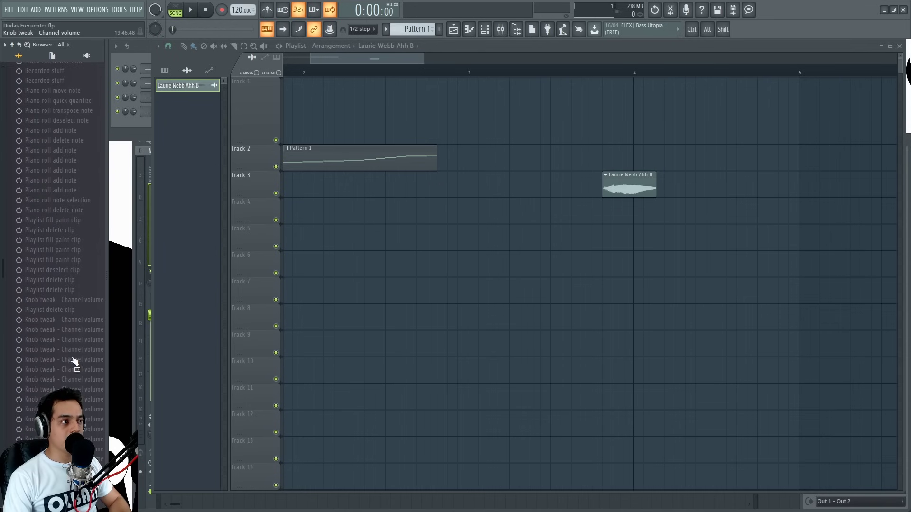
left_click(71, 300)
left_click(70, 289)
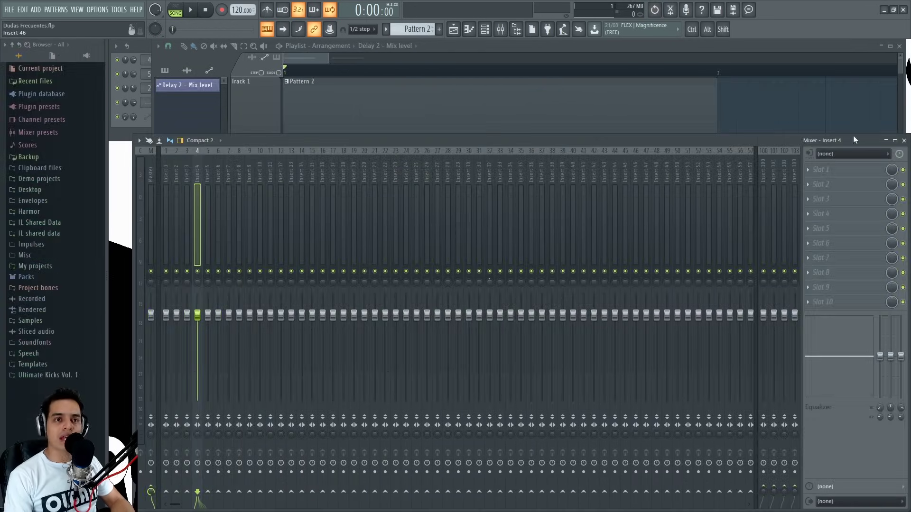
Step: Examine the external input choices of mixer Insert 4 without changing them, and open the audio device settings
left_click(834, 155)
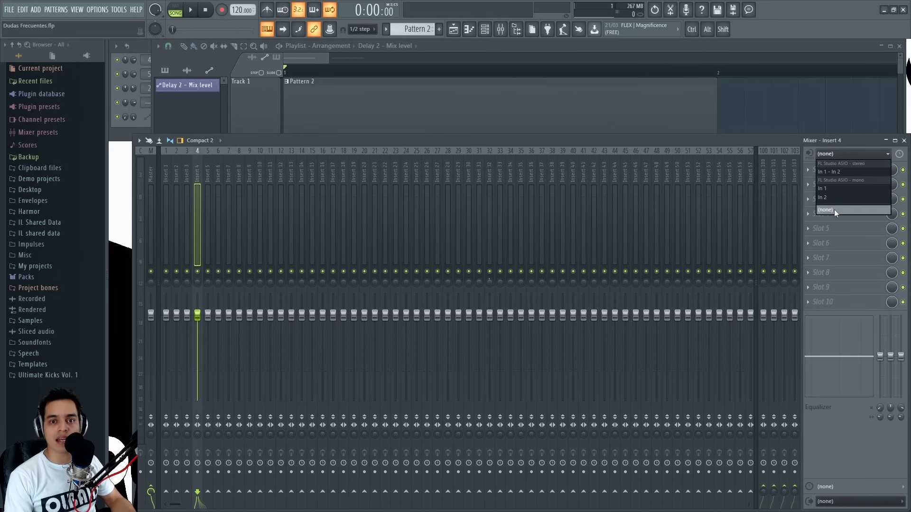
left_click(749, 141)
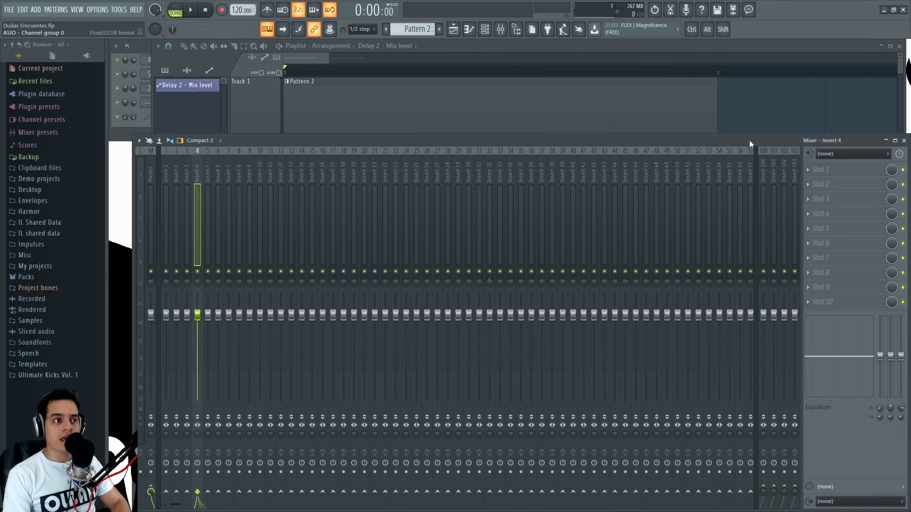
key("F10")
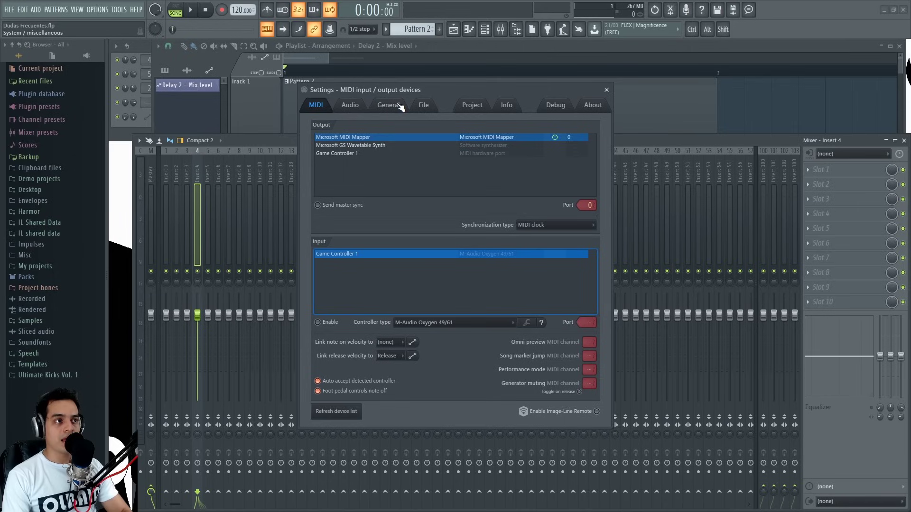
left_click(354, 104)
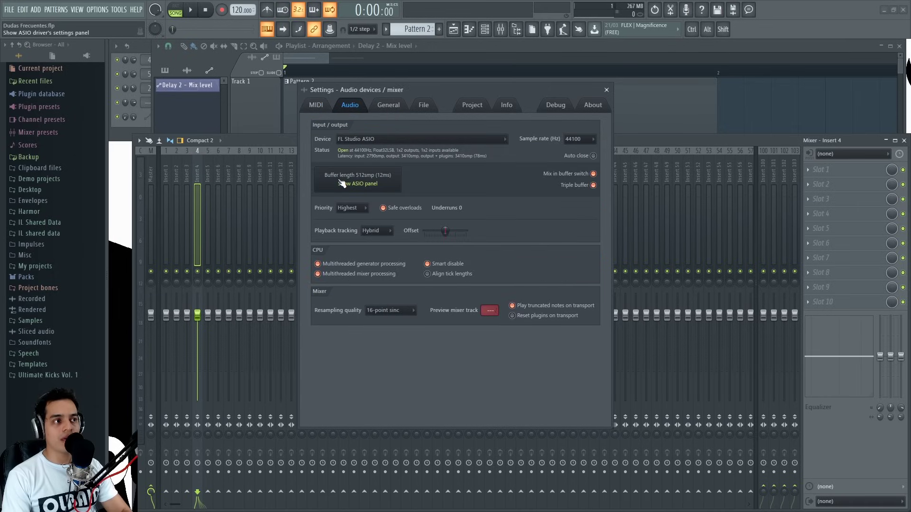
Step: Select FL Studio ASIO as the audio device, close the settings and look over the external inputs offered for mixer Insert 4
left_click(392, 139)
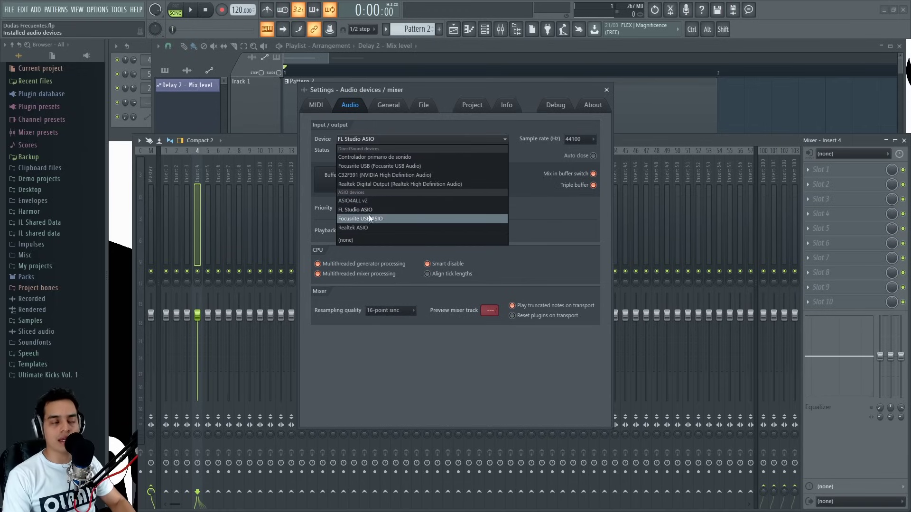
left_click(363, 209)
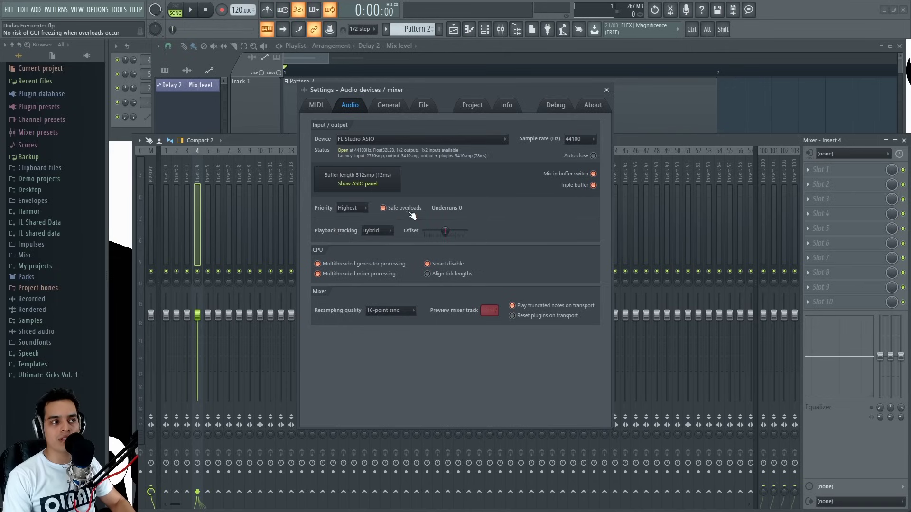
left_click(607, 90)
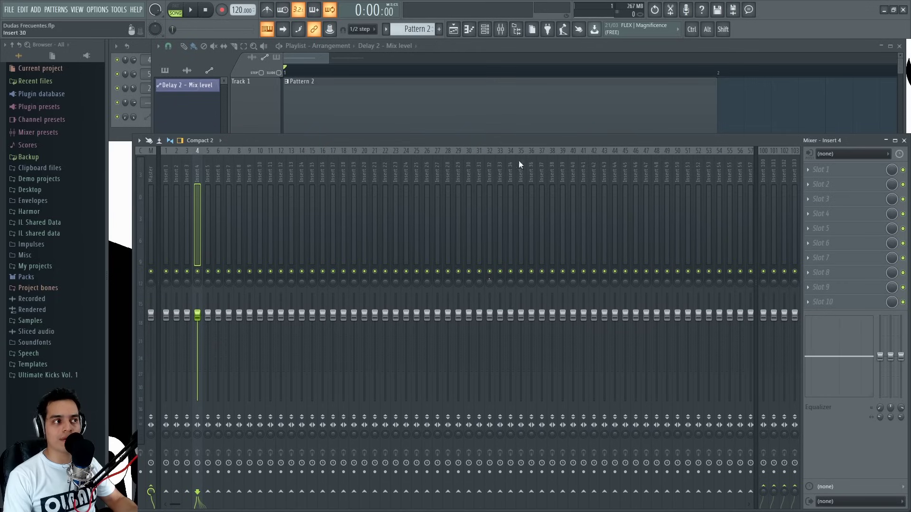
left_click(835, 154)
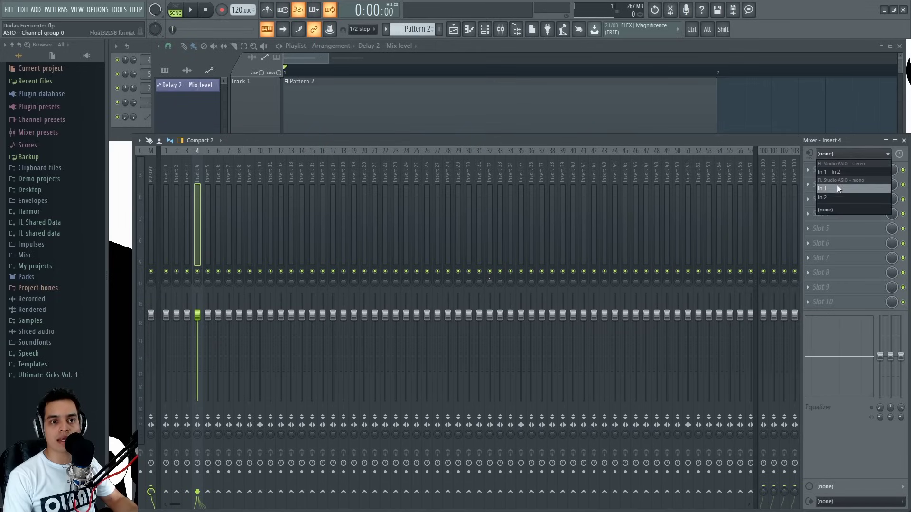
left_click(769, 139)
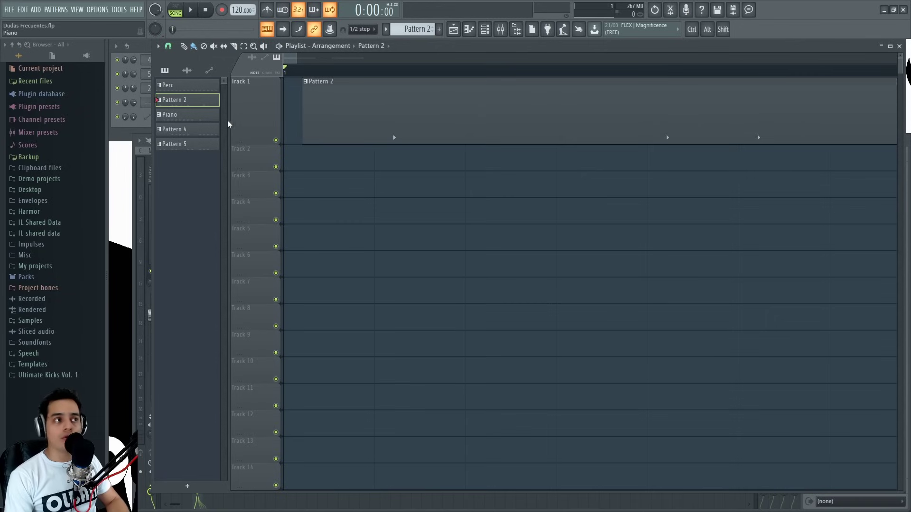
Step: Move the first Pattern 2 clip in Track 1 freely to a different position off the grid
right_click(358, 127)
left_click_drag(376, 130, 400, 126)
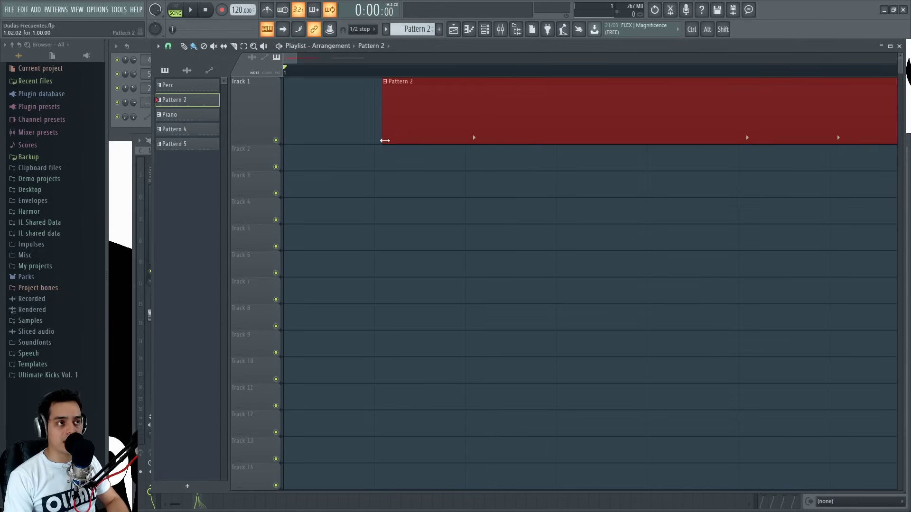
scroll(338, 164, "down", 5)
scroll(269, 140, "up", 3)
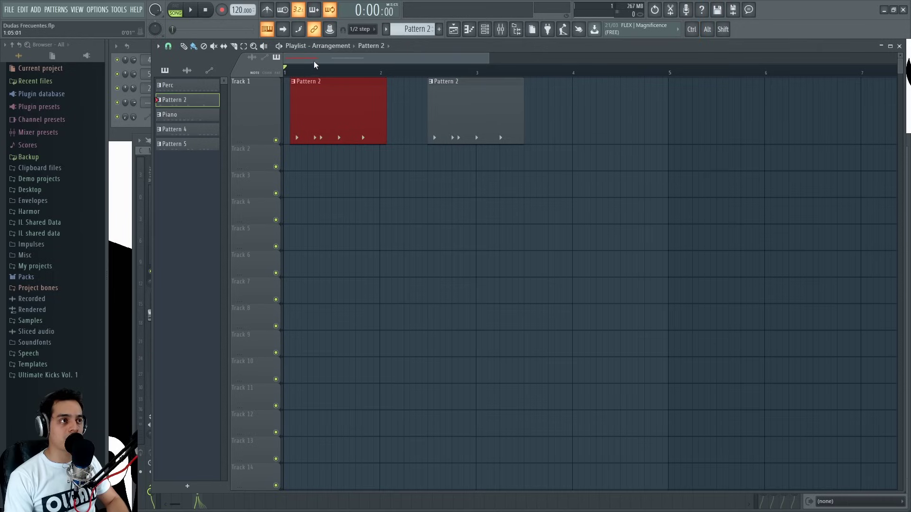
Step: Add a third Pattern 2 clip to Track 1 and another to Track 2, with the Track 2 clip starting at bar 4
left_click(553, 113)
left_click_drag(553, 113, 581, 191)
scroll(573, 159, "up", 4)
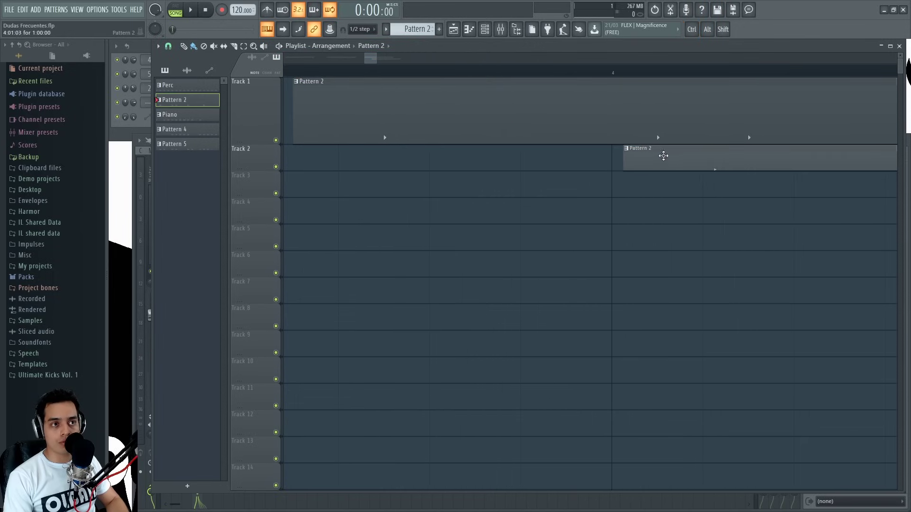
left_click_drag(661, 154, 651, 156)
scroll(481, 204, "down", 3)
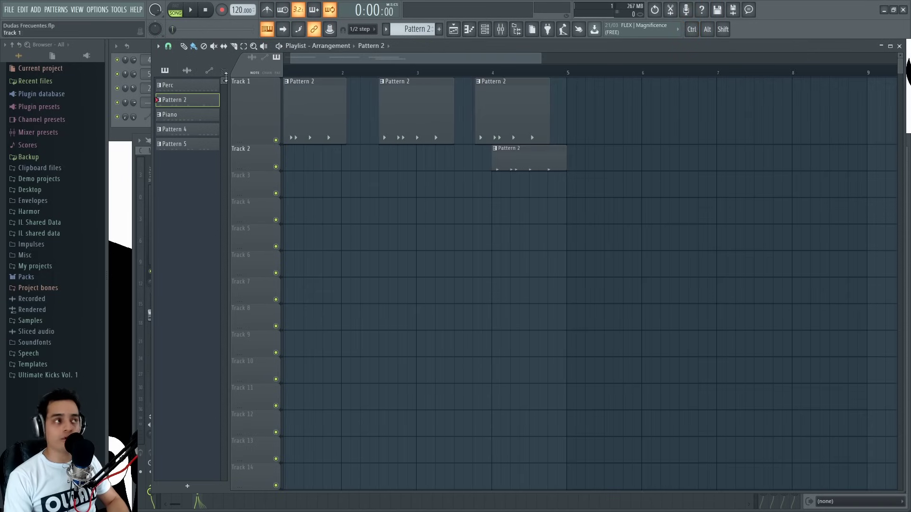
Step: Make the Channel rack slightly taller, return to the start of the Playlist and shift the Playlist window slightly
left_click(141, 46)
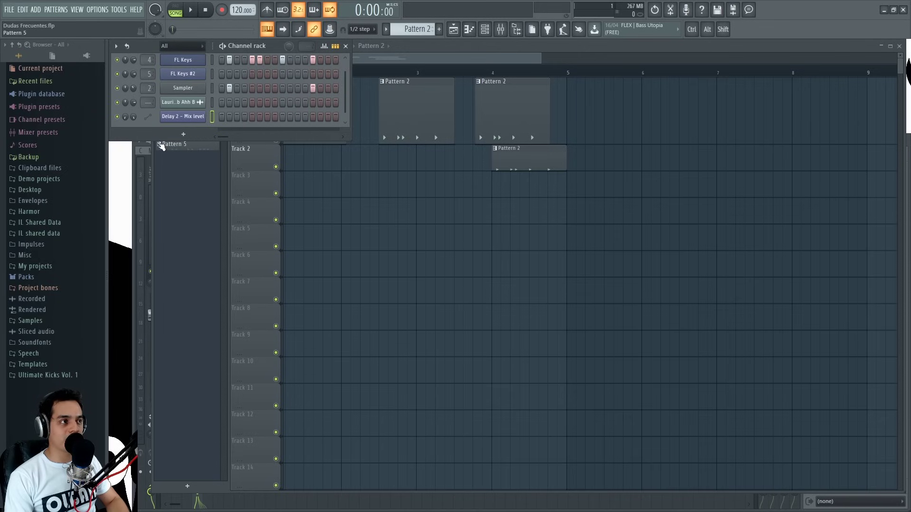
left_click_drag(155, 140, 157, 155)
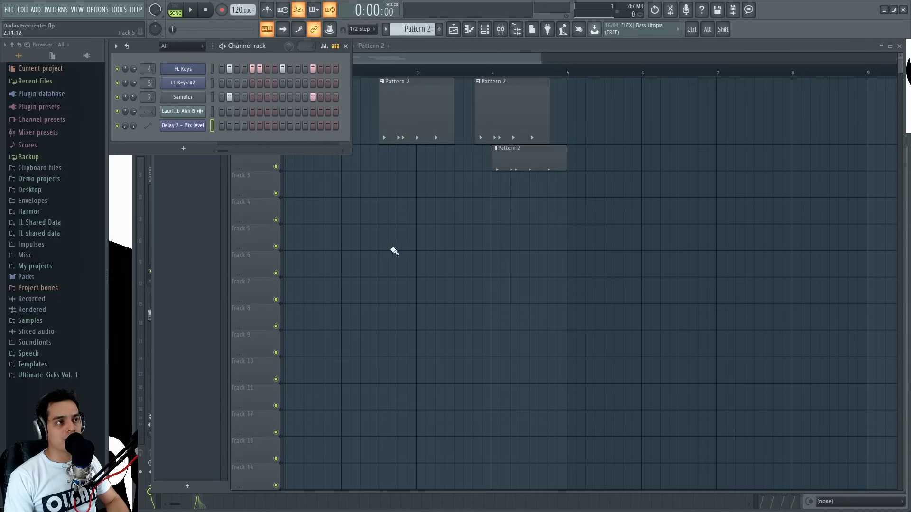
left_click(395, 250)
scroll(341, 138, "up", 4)
left_click_drag(349, 58, 310, 59)
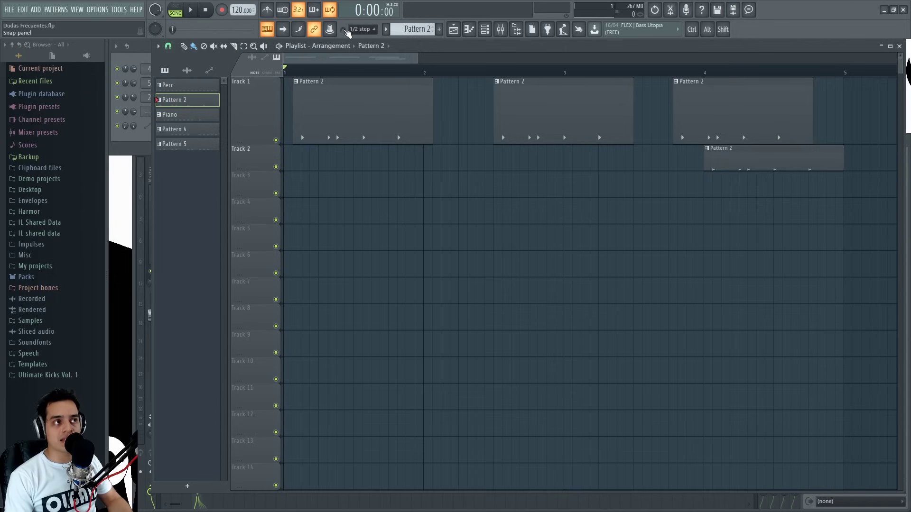
mouse_move(420, 45)
left_mouse_down()
mouse_move(409, 46)
mouse_move(428, 47)
left_mouse_up()
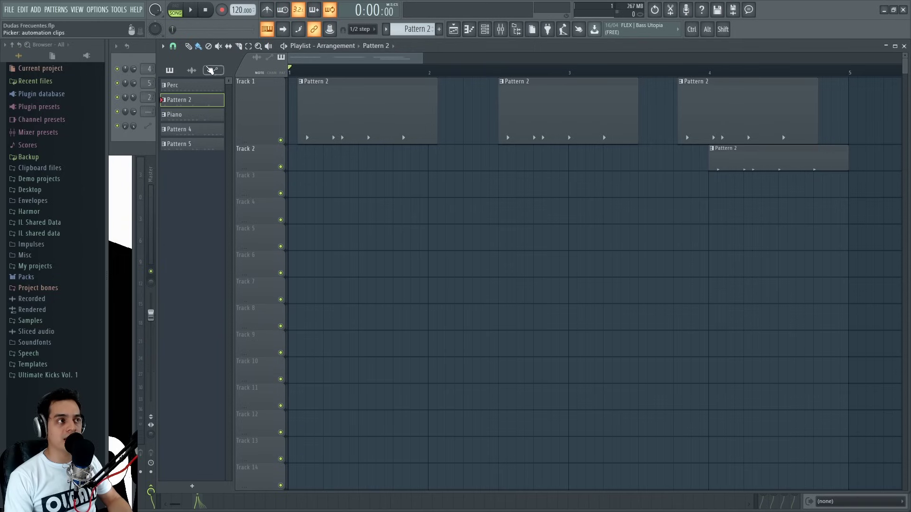
Step: Set the Playlist snap to Beat and move the first Pattern 2 clip in Track 1 to the second beat of bar 1
left_click(172, 46)
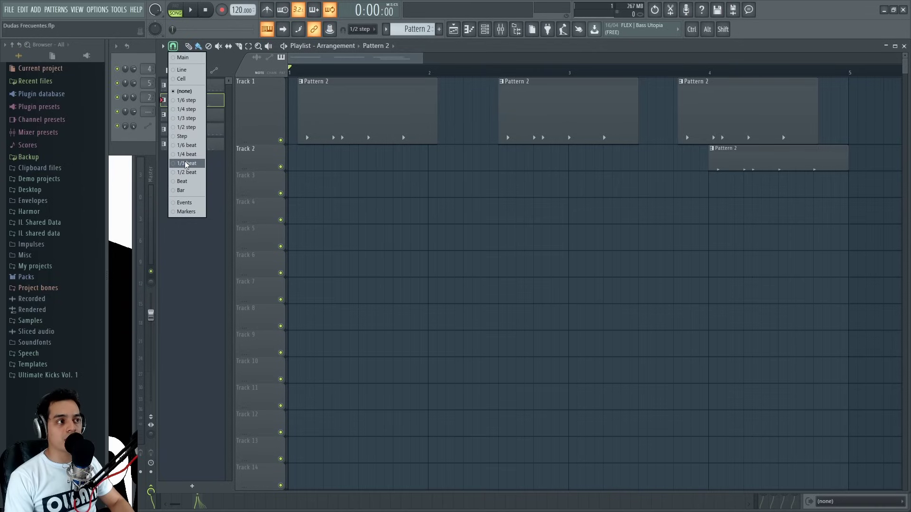
left_click(181, 183)
scroll(467, 115, "down", 2)
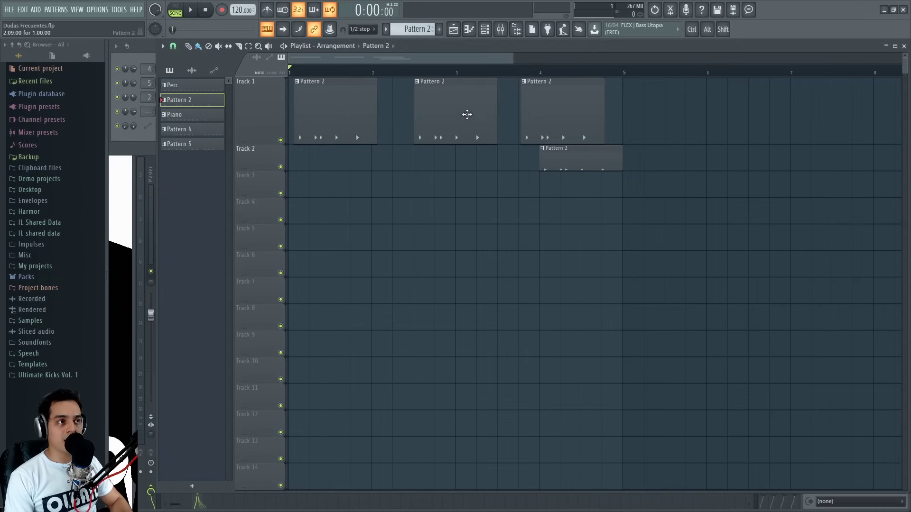
left_click_drag(334, 108, 299, 115)
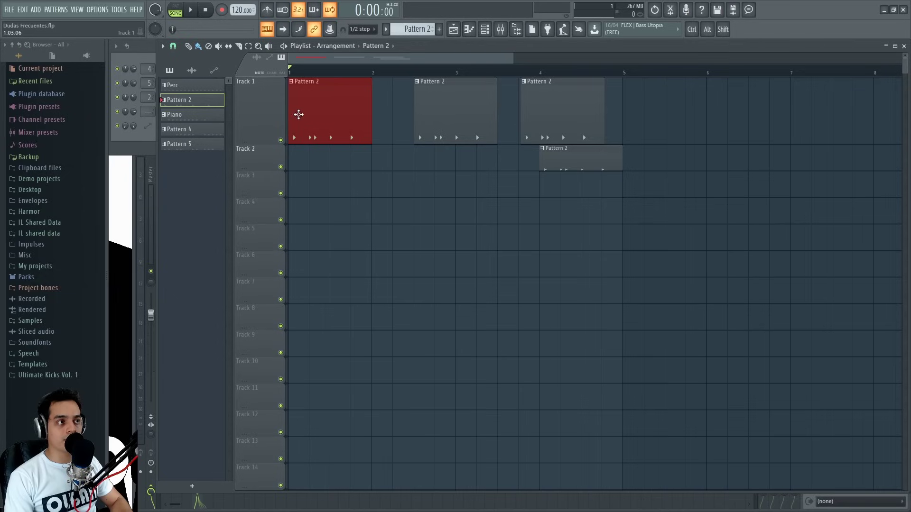
scroll(304, 143, "up", 3)
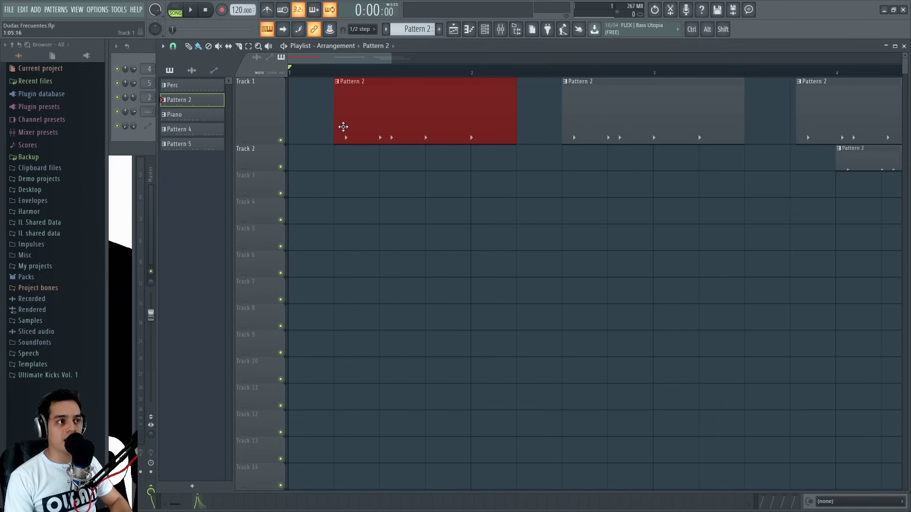
Step: Open the FL Keys channel's piano roll and examine its snap options and note grid
left_click(146, 47)
right_click(191, 70)
left_click(227, 69)
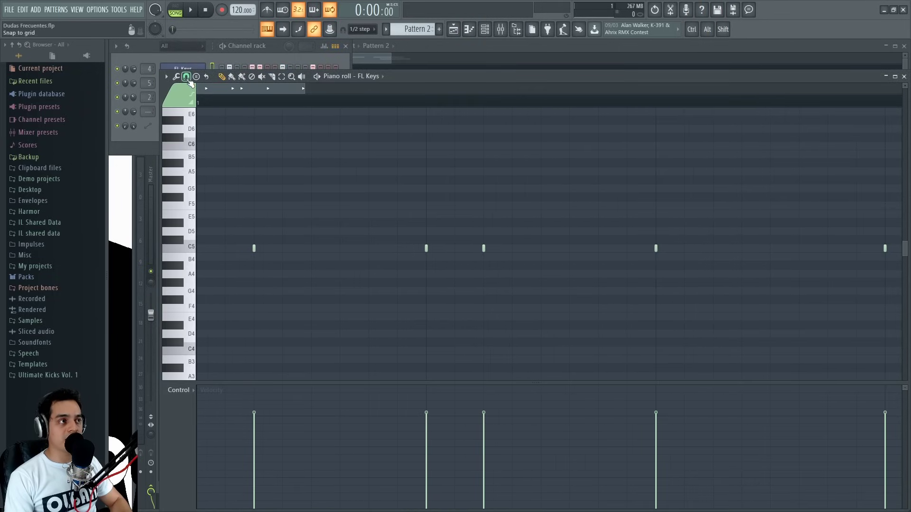
left_click(187, 77)
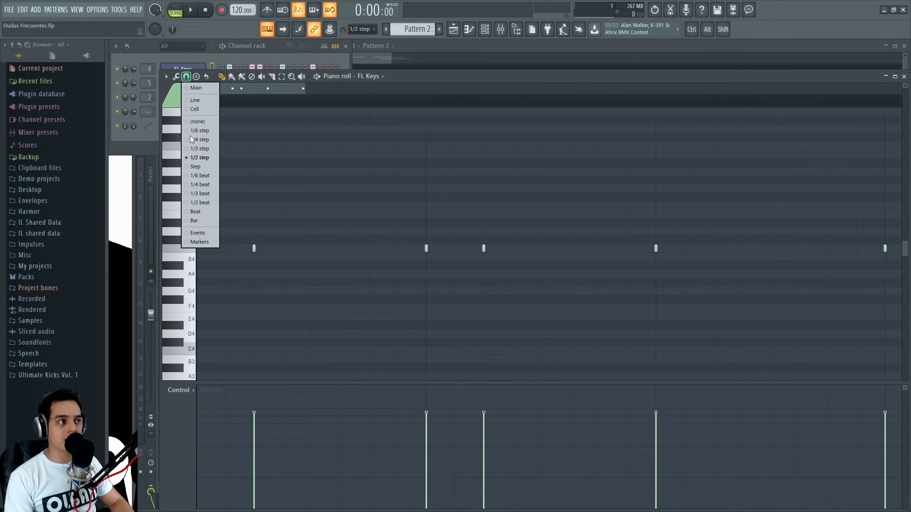
right_click(222, 158)
left_click_drag(261, 181, 283, 180)
right_click(284, 180)
scroll(286, 198, "down", 5)
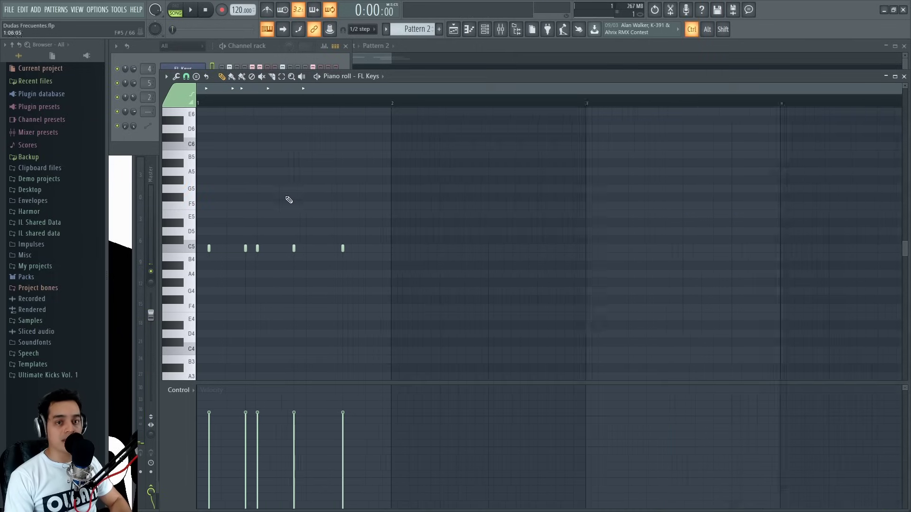
left_click(183, 76)
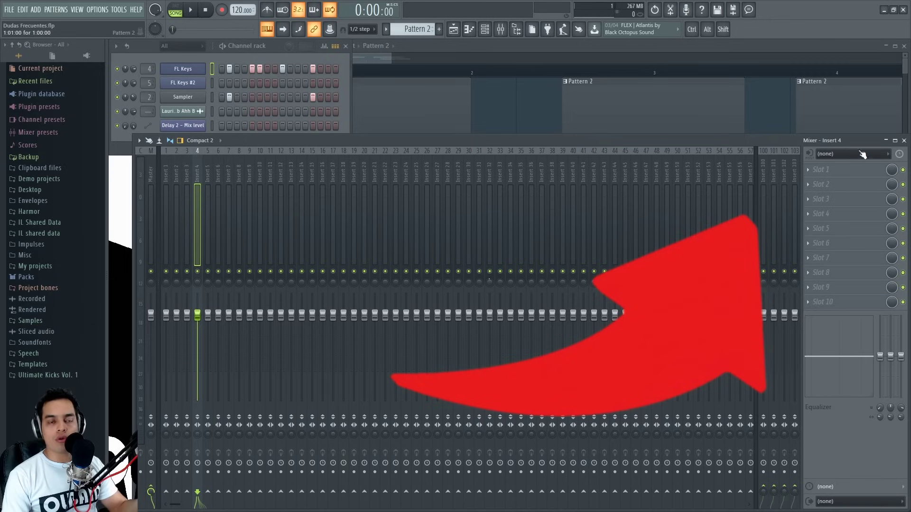
Step: Open the full list of generator plugins for a new channel, look through it and pick Fruit Kick
left_click(272, 51)
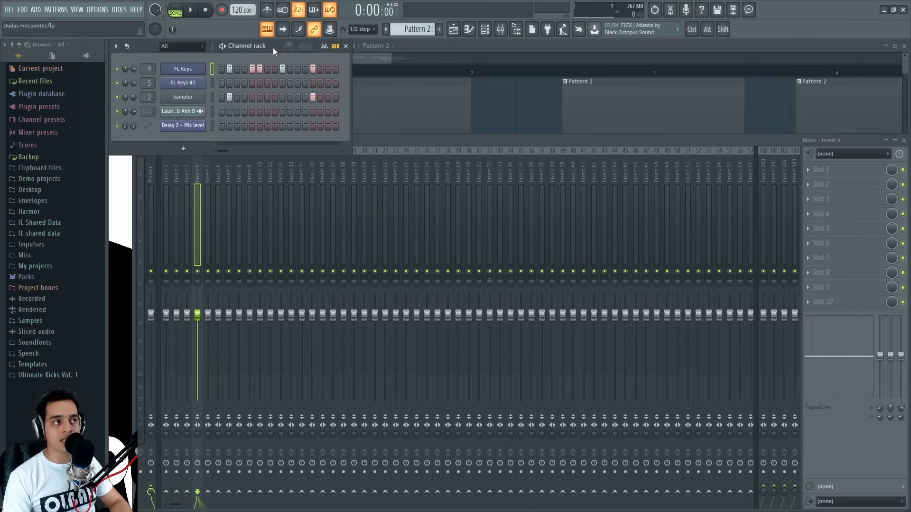
left_click(181, 149)
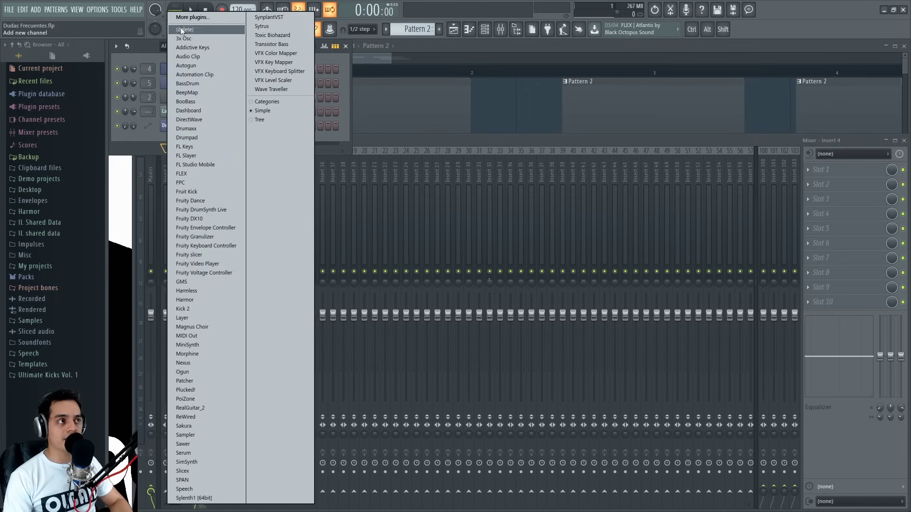
left_click(200, 18)
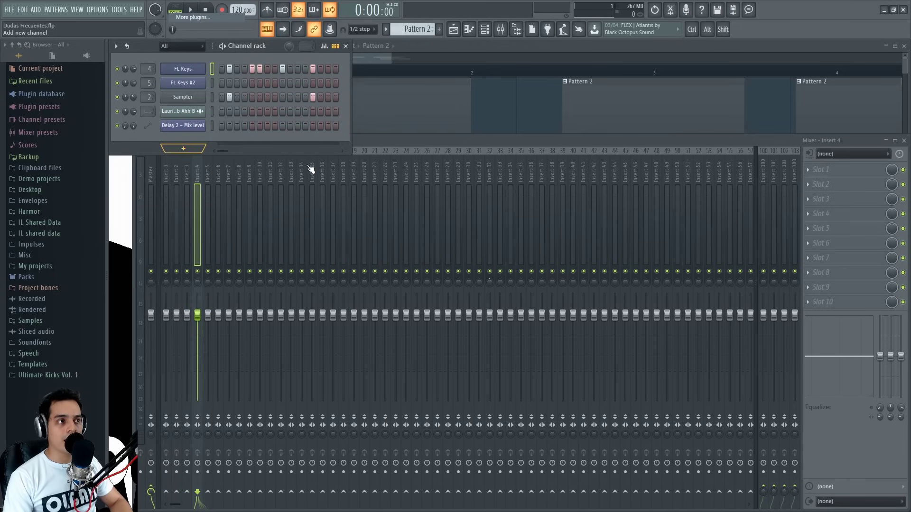
scroll(464, 90, "down", 15)
scroll(429, 256, "up", 15)
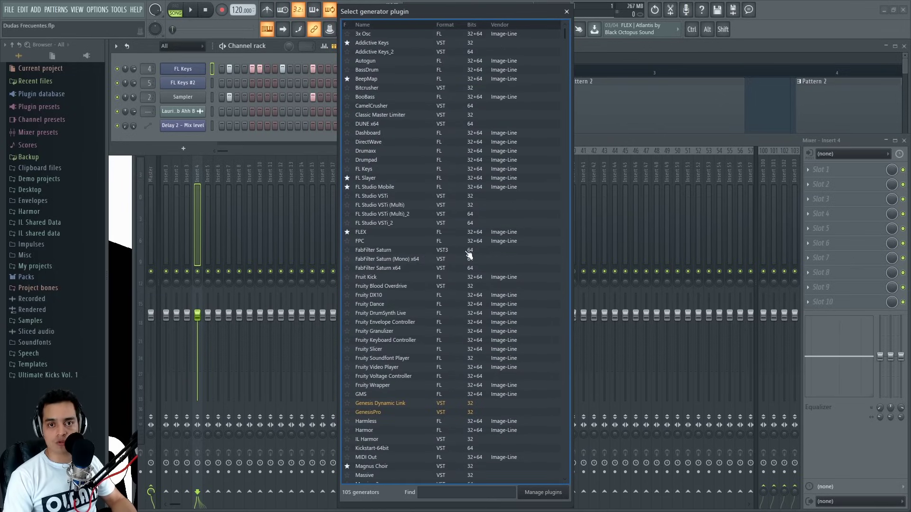
left_click(351, 134)
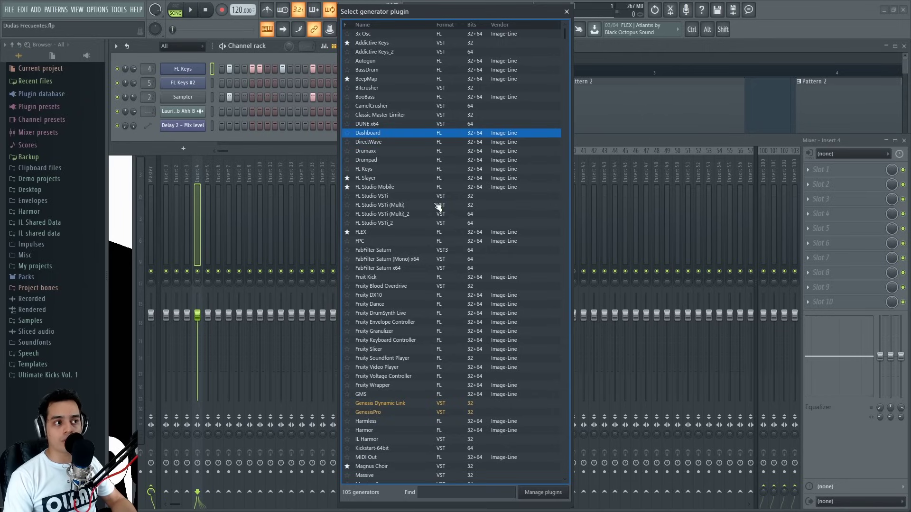
scroll(438, 207, "down", 5)
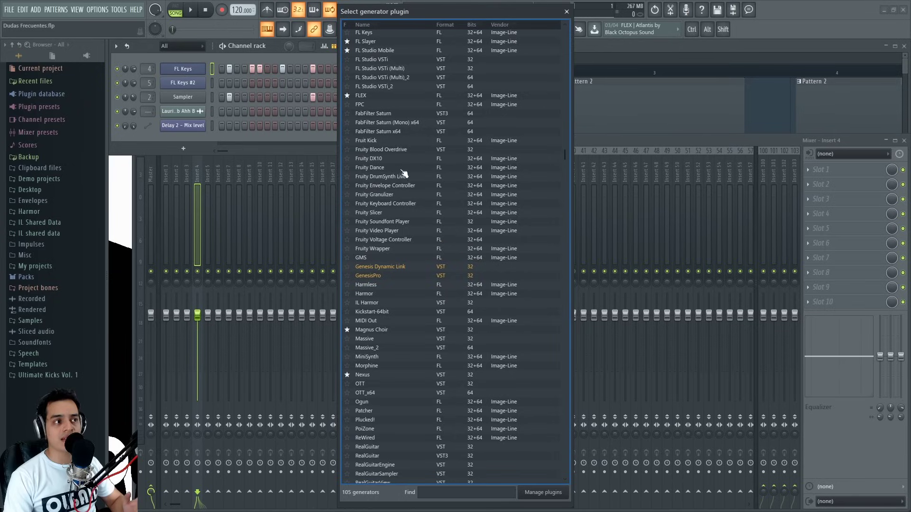
double_click(372, 141)
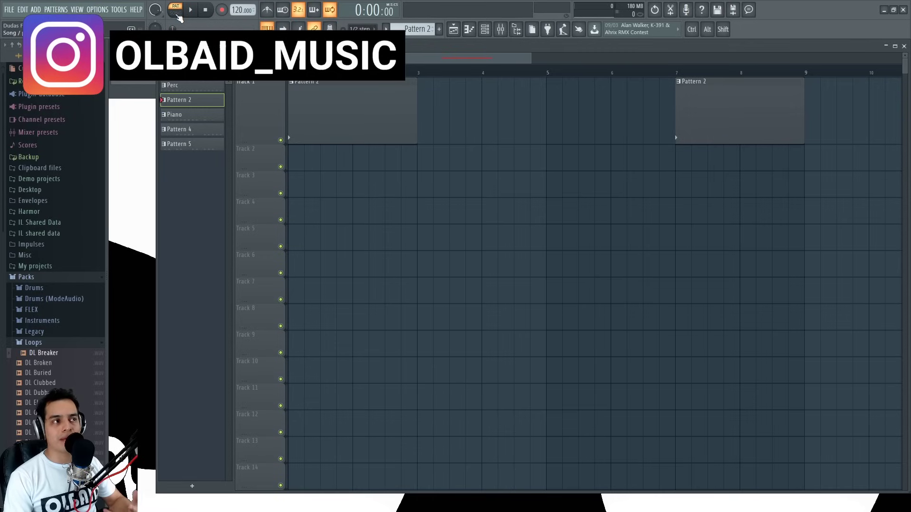
Step: Play the arrangement in song mode, delete the Pattern 2 clip at bar 7 and stop playback
left_click(177, 14)
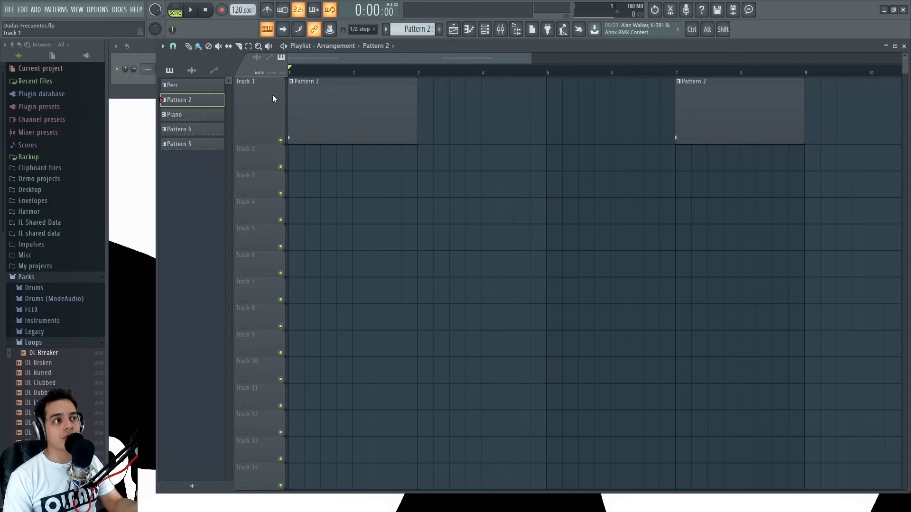
left_click(192, 10)
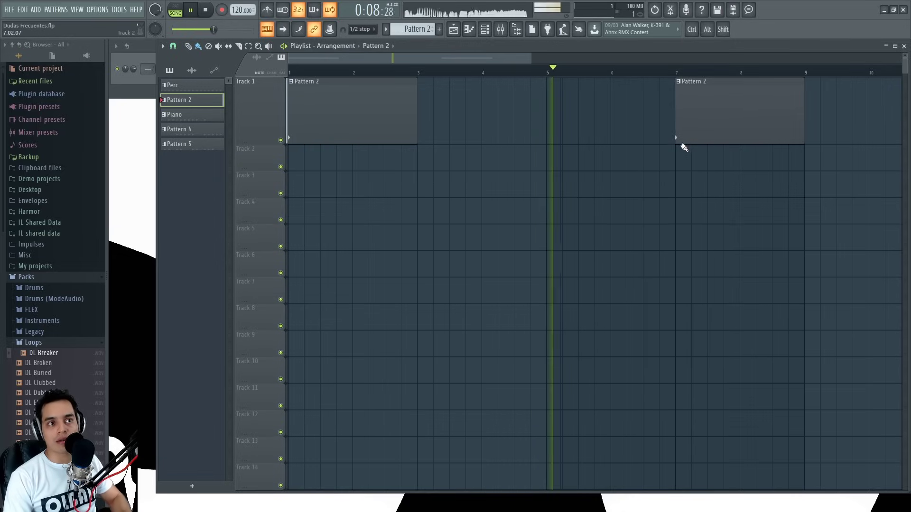
right_click(722, 107)
key("space")
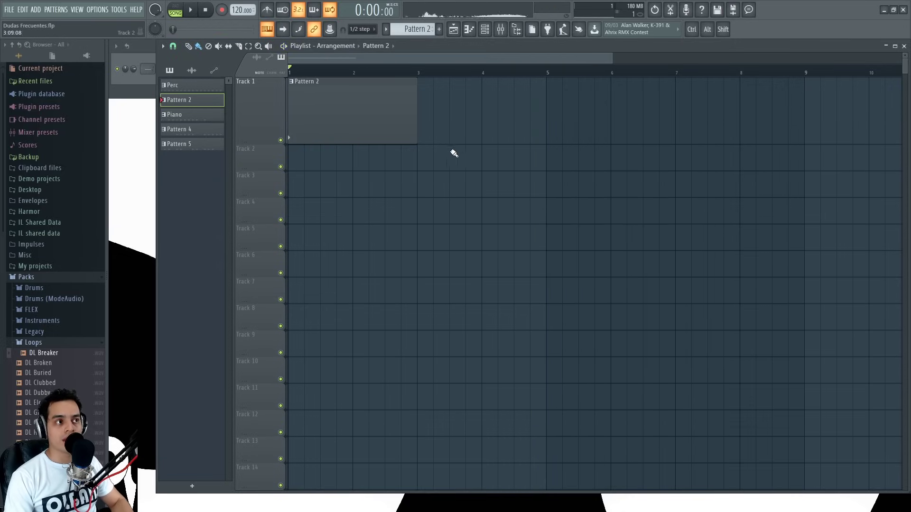
Step: Open the DL Breaker channel settings and turn off Use loop points for the sample
left_click(149, 58)
left_click(183, 68)
left_click_drag(248, 98, 423, 108)
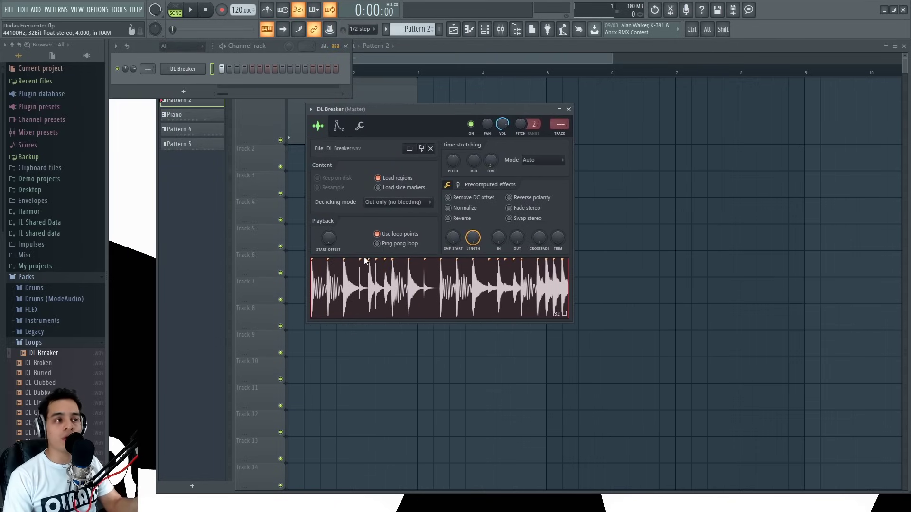
left_click(186, 70)
left_click(187, 70)
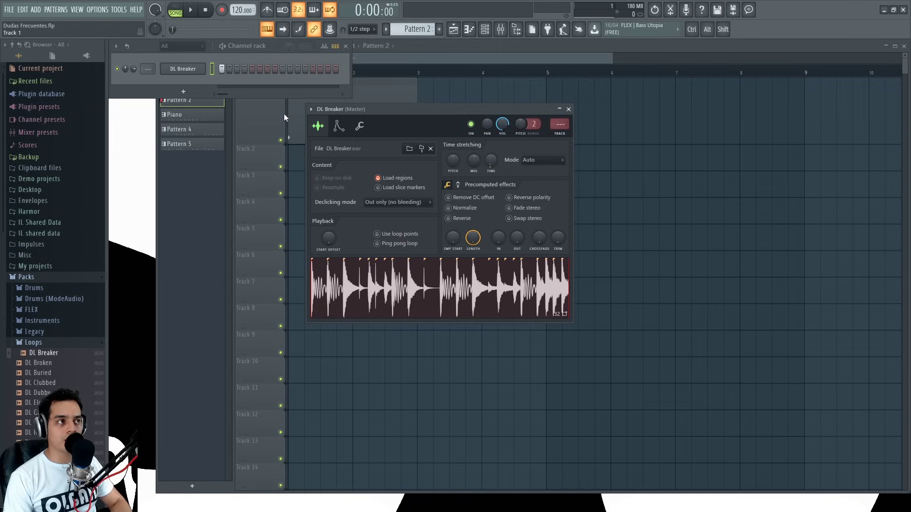
Step: Play the arrangement from the start and add a Pattern 2 clip to Track 1 from the middle of bar 4
left_click(642, 142)
key("space")
scroll(311, 74, "up", 2)
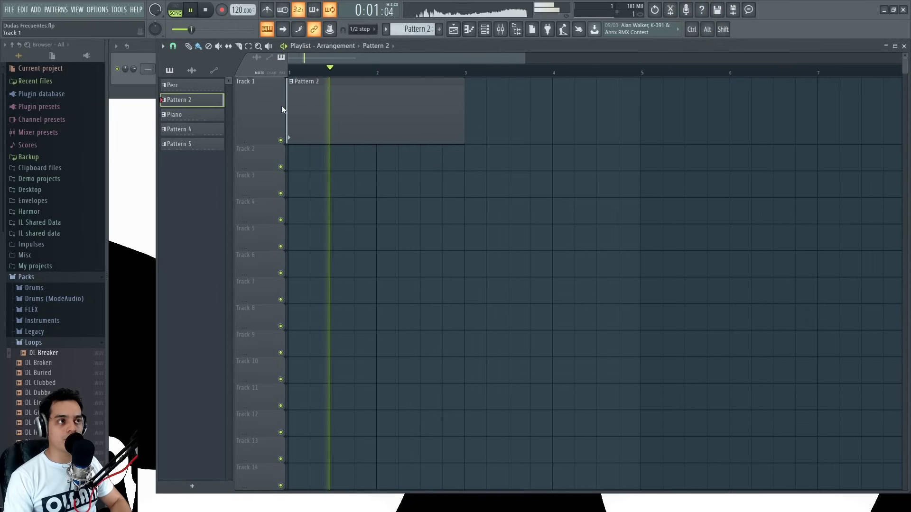
left_click(606, 125)
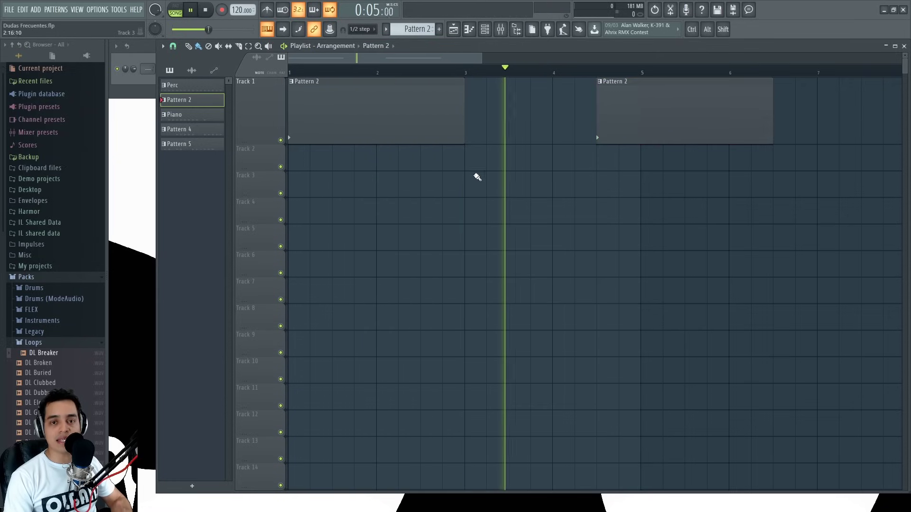
Step: Stop playback and delete the Pattern 2 clip that starts in the middle of bar 4
key("space")
right_click(622, 134)
Step: Review the DL Breaker channel's sample settings and close them
left_click(133, 66)
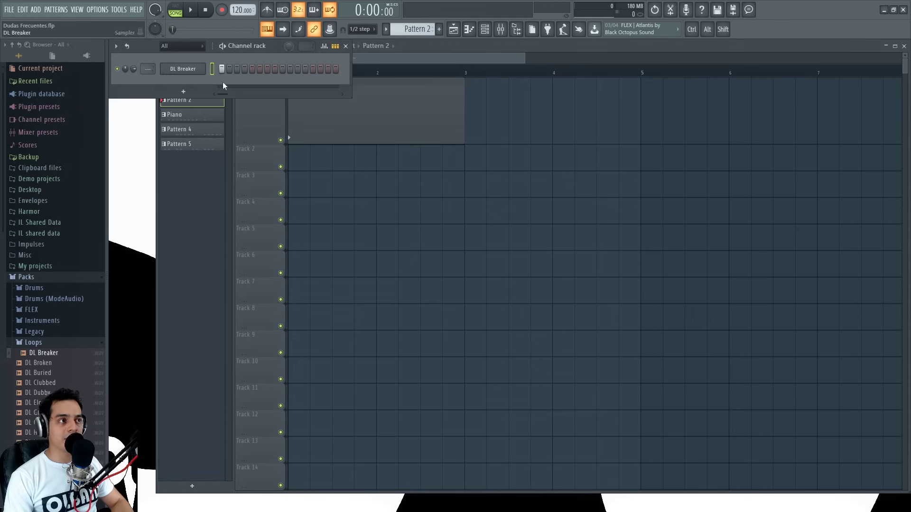
left_click(199, 69)
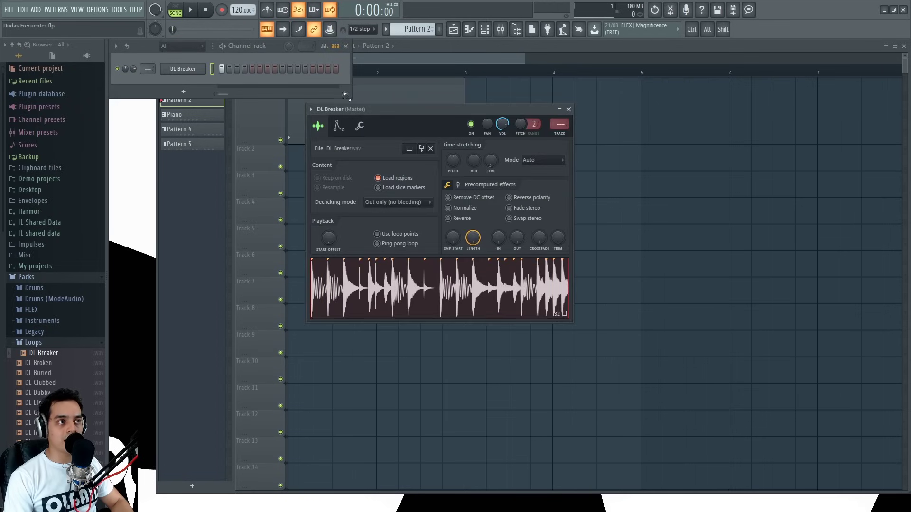
left_click_drag(400, 110, 405, 116)
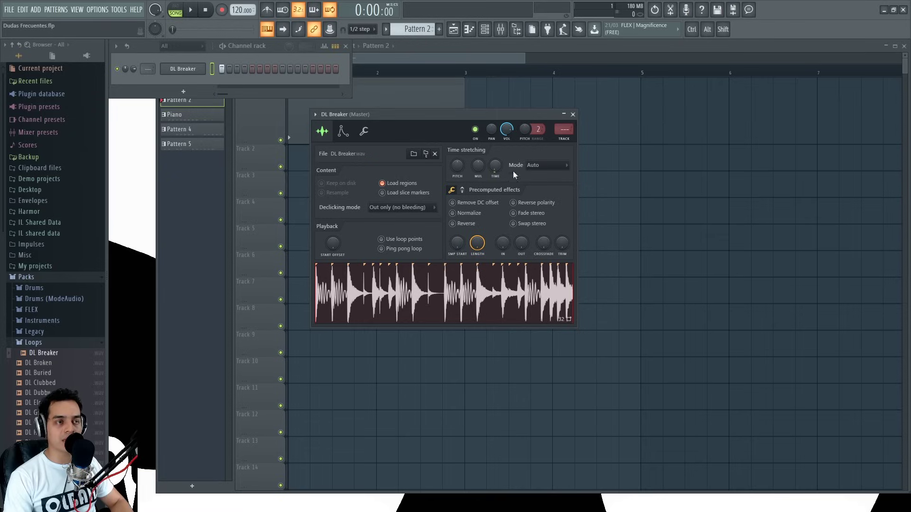
left_click(573, 115)
Step: Open the DL Breaker loop in a new Fruity Slicer channel and return to the playlist
right_click(52, 355)
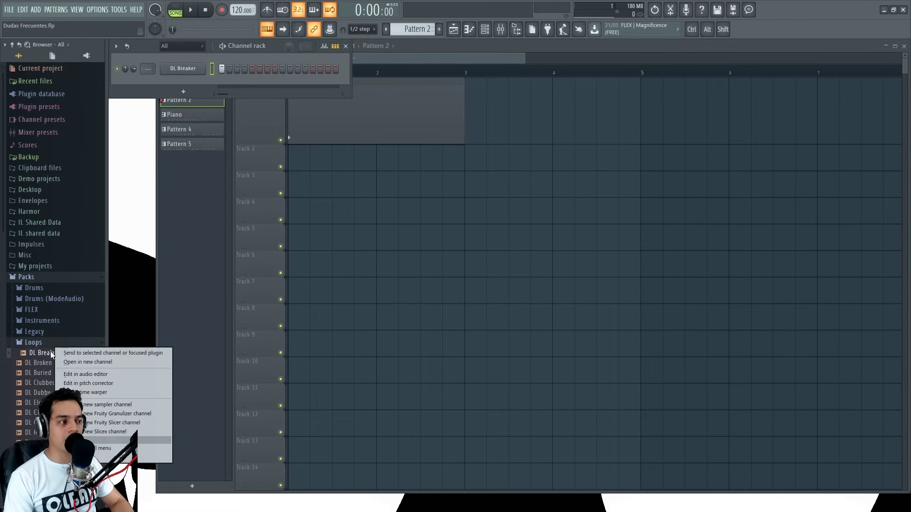
left_click(104, 422)
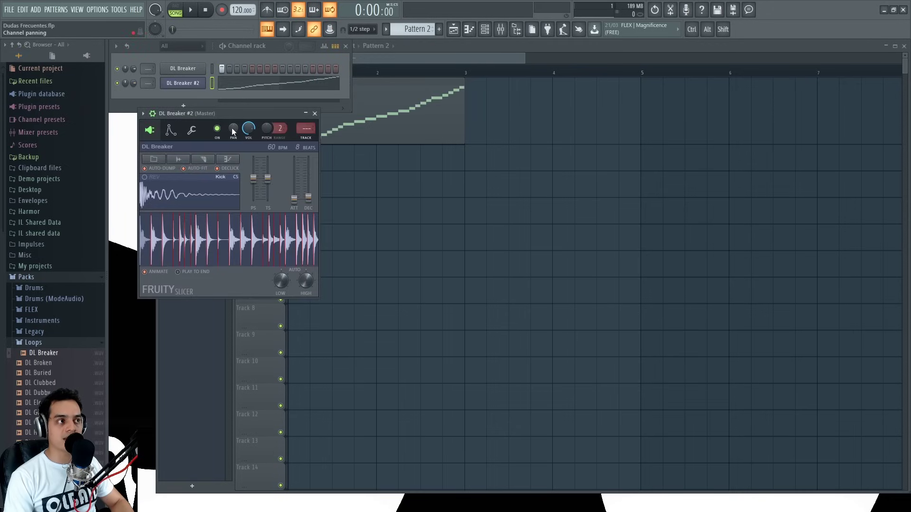
left_click_drag(228, 114, 344, 154)
left_click(508, 150)
Step: Shorten the Pattern 2 clip to one bar and, during playback, add another on Track 1 from the middle of bar 3
left_click_drag(464, 85, 377, 118)
key("space")
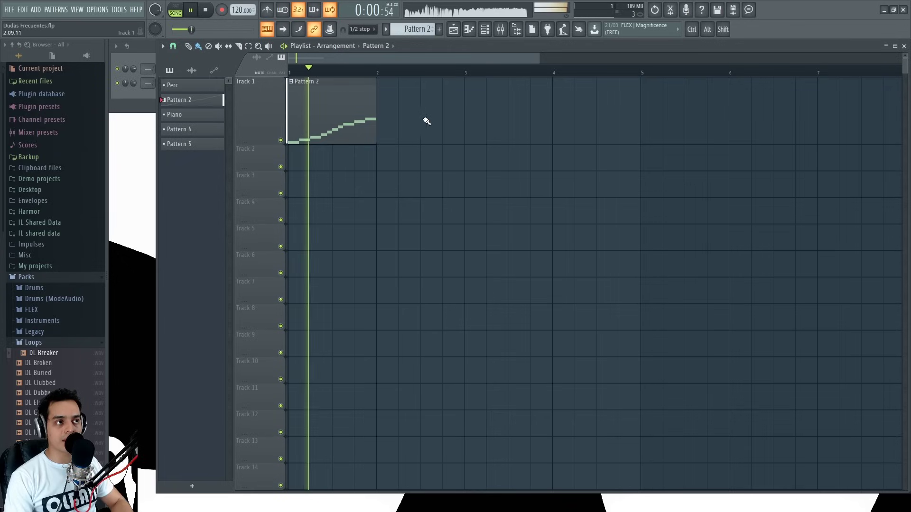
left_click(515, 133)
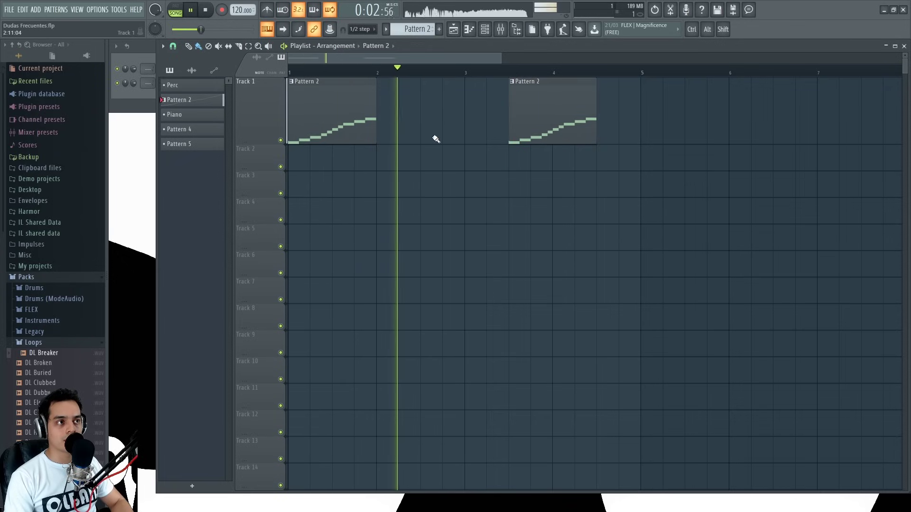
key("space")
Step: Clear the first step of the original DL Breaker channel and play the arrangement briefly from the start
left_click(141, 44)
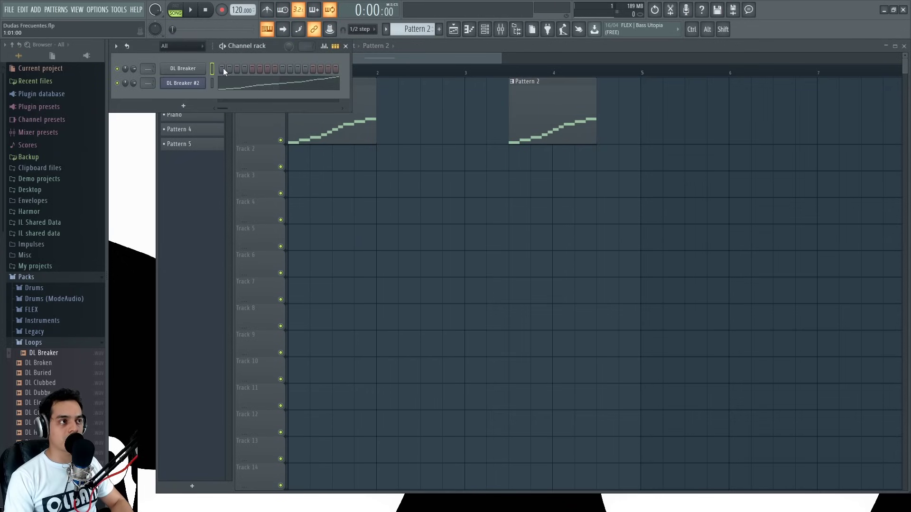
right_click(422, 223)
key("space")
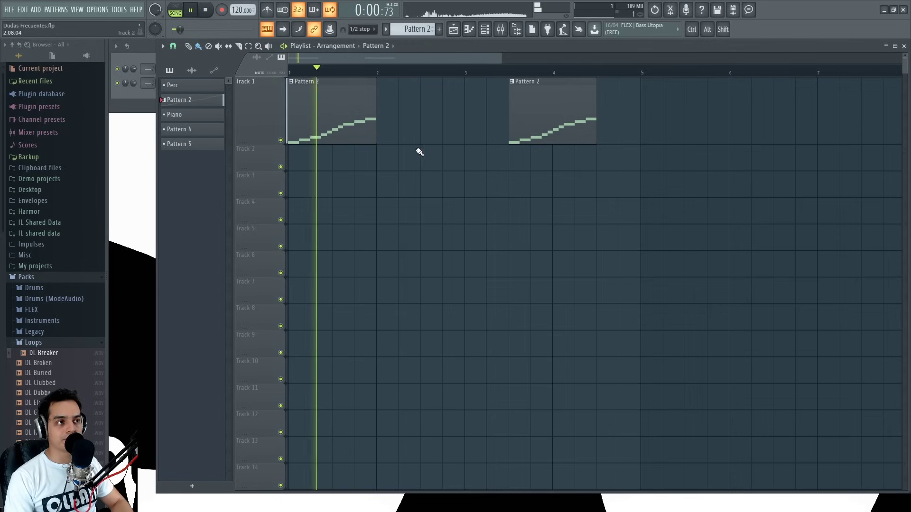
key("space")
Step: Trim the second Pattern 2 clip to its last half bar and move it to the start of bar 2 during playback
left_click_drag(517, 114, 473, 113)
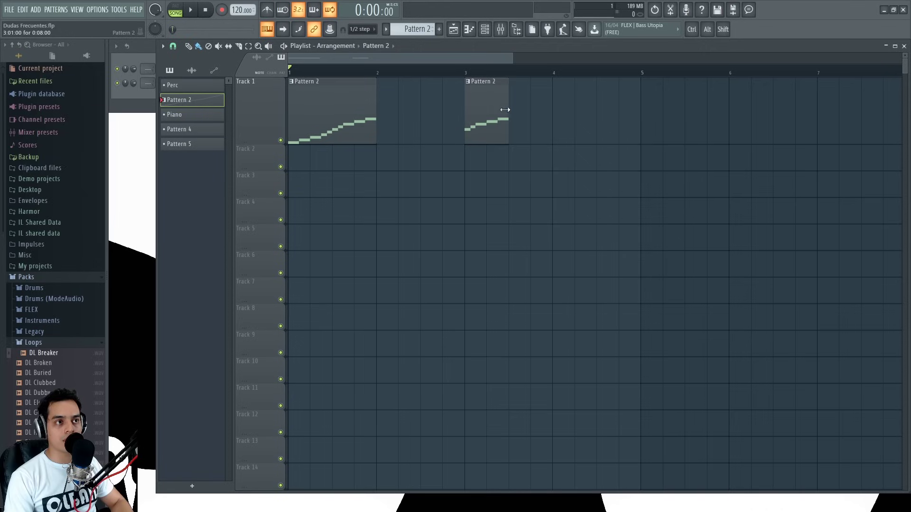
key("space")
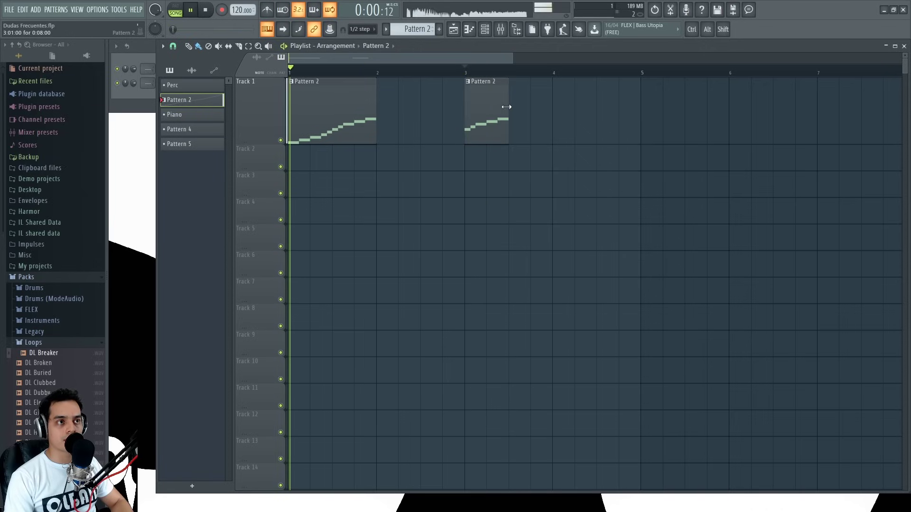
left_click_drag(483, 105, 403, 103)
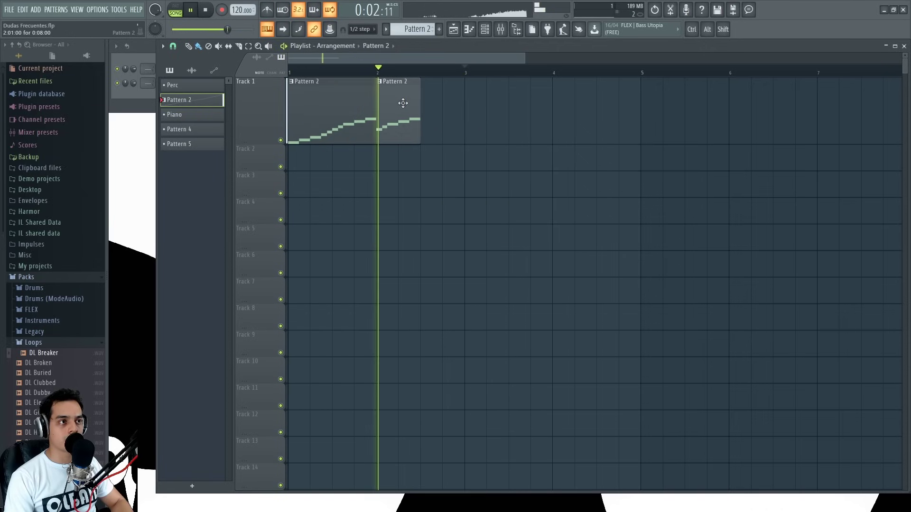
Step: Stop playback, remove both Pattern 2 clips from Track 1 and bring the Channel rack to the front
left_click(429, 104)
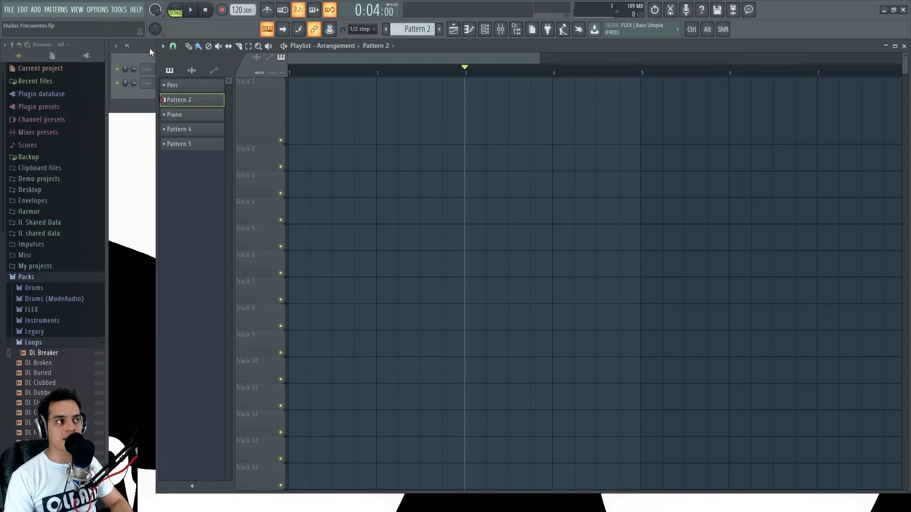
left_click(149, 47)
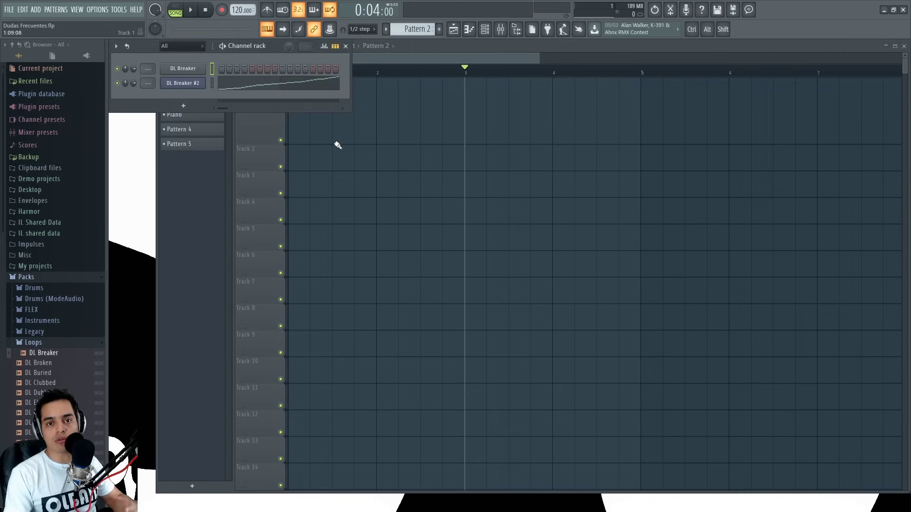